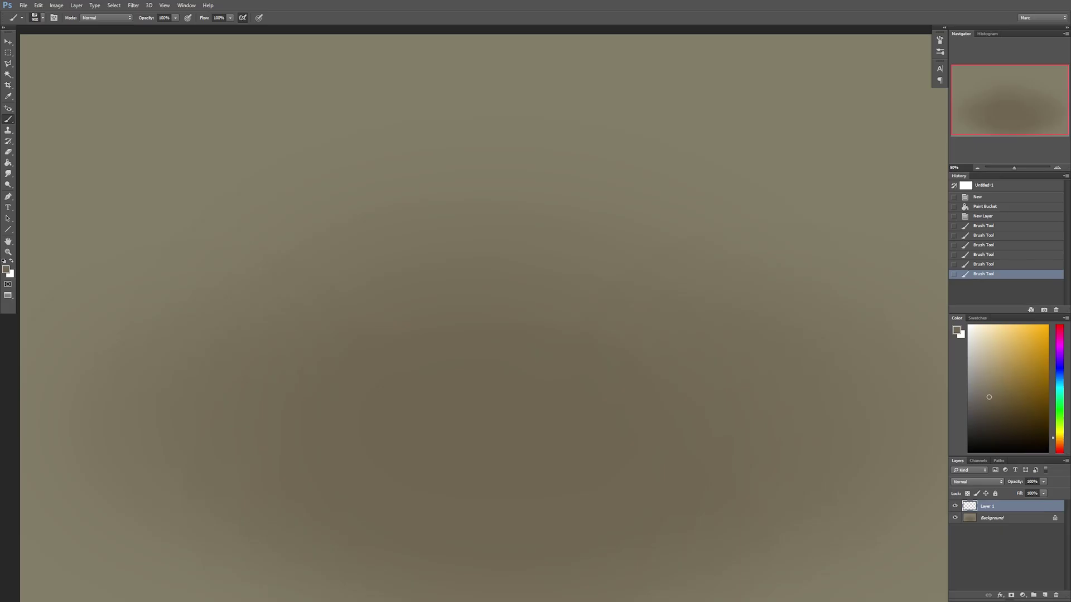
- Add a brown brush dab to the dark center of the backdrop and reduce the textured brush's size
{"action": "left_click", "coordinate": [580, 407]}
{"action": "key", "text": "bracketleft"}
{"action": "key", "text": "bracketleft"}
{"action": "key", "text": "bracketleft"}
{"action": "key", "text": "bracketleft"}
{"action": "key", "text": "bracketleft"}
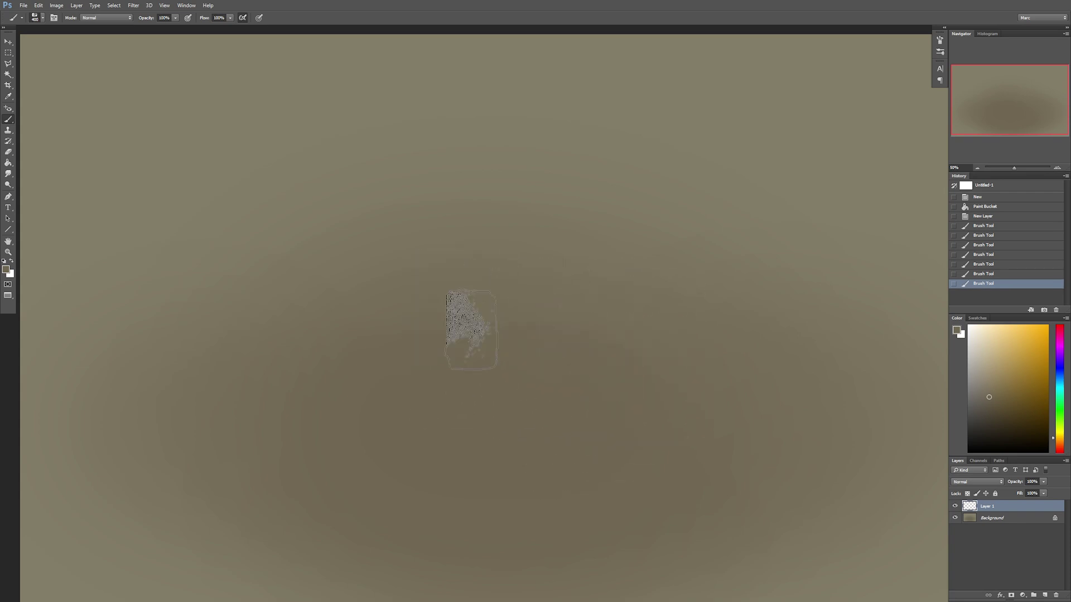
{"action": "key", "text": "bracketleft"}
{"action": "key", "text": "bracketleft"}
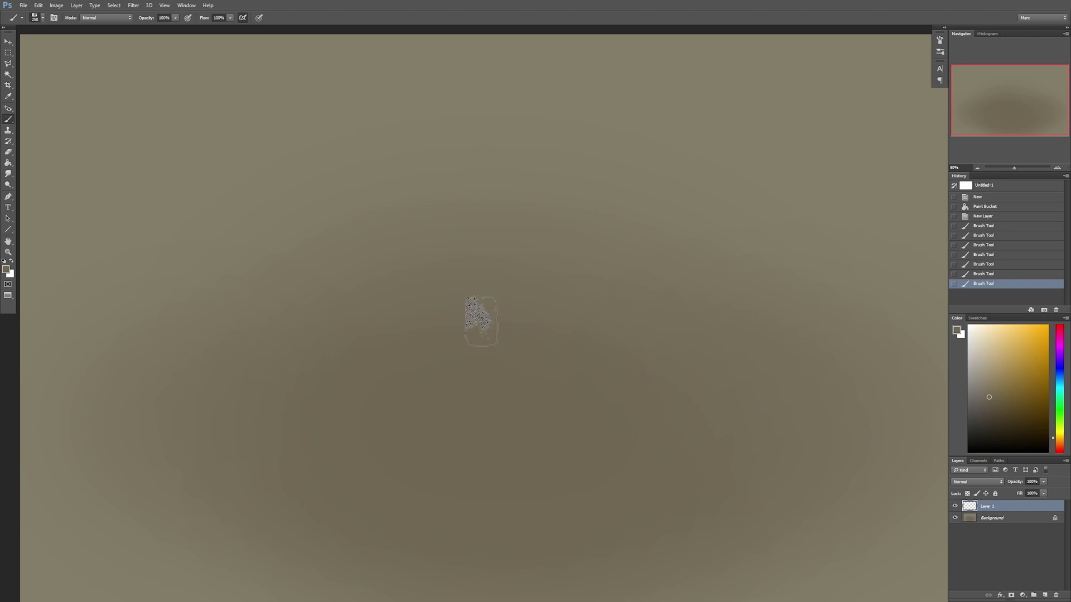
{"action": "key", "text": "bracketright"}
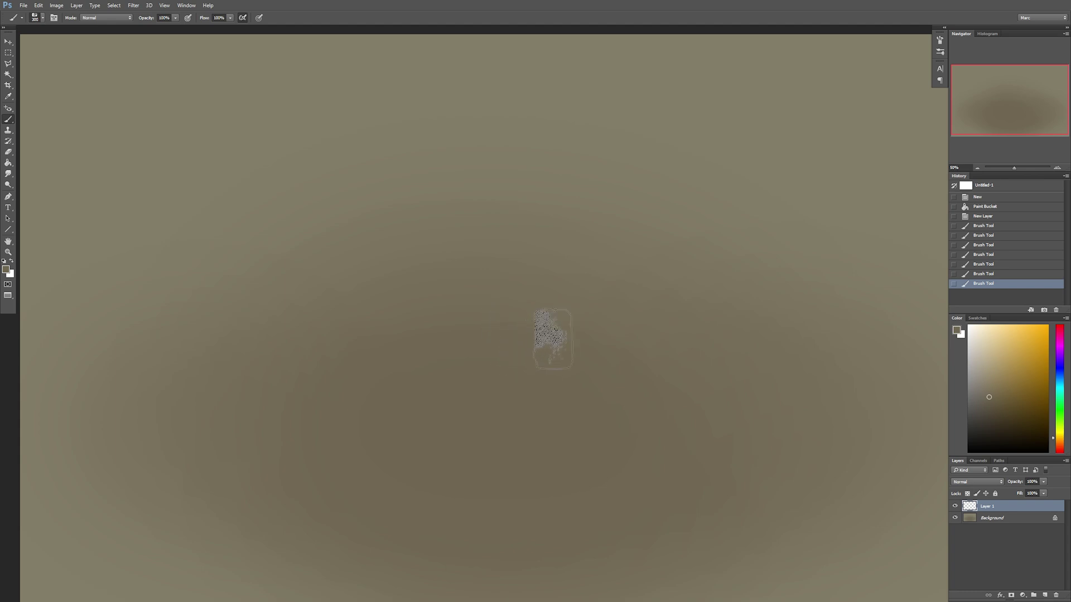
{"action": "key", "text": "bracketleft"}
{"action": "key", "text": "bracketleft"}
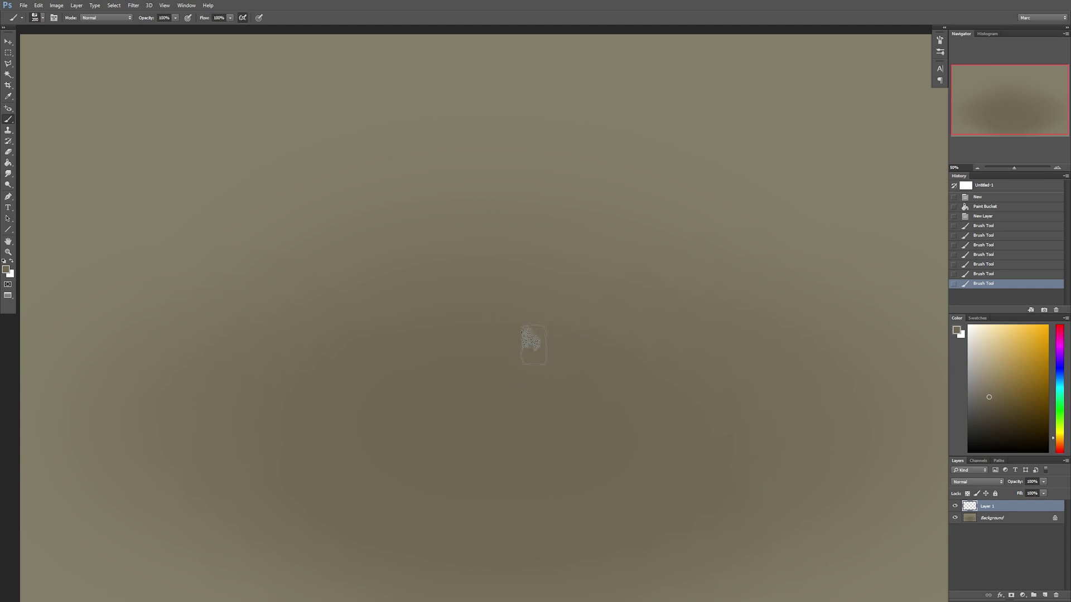
{"action": "key", "text": "bracketright"}
- Choose a mid gray and block in the base shape of a rock in the middle of the canvas
{"action": "left_click", "coordinate": [983, 430]}
{"action": "left_click", "coordinate": [975, 385]}
{"action": "key", "text": "bracketright"}
{"action": "key", "text": "bracketleft"}
{"action": "key", "text": "bracketleft"}
{"action": "key", "text": "bracketleft"}
{"action": "mouse_move", "coordinate": [432, 338]}
{"action": "left_mouse_down"}
{"action": "mouse_move", "coordinate": [501, 290]}
{"action": "mouse_move", "coordinate": [487, 338]}
{"action": "mouse_move", "coordinate": [452, 361]}
{"action": "mouse_move", "coordinate": [459, 340]}
{"action": "left_mouse_up"}
{"action": "key", "text": "bracketright"}
{"action": "mouse_move", "coordinate": [447, 301]}
{"action": "left_mouse_down"}
{"action": "mouse_move", "coordinate": [512, 295]}
{"action": "mouse_move", "coordinate": [544, 270]}
{"action": "mouse_move", "coordinate": [525, 301]}
{"action": "mouse_move", "coordinate": [612, 308]}
{"action": "mouse_move", "coordinate": [527, 369]}
{"action": "mouse_move", "coordinate": [562, 371]}
{"action": "left_mouse_up"}
- Build out the gray rock silhouette with a smaller brush, adding a peak, a left shoulder and a jagged lower edge
{"action": "key", "text": "bracketleft"}
{"action": "key", "text": "bracketleft"}
{"action": "mouse_move", "coordinate": [557, 368]}
{"action": "left_mouse_down"}
{"action": "mouse_move", "coordinate": [645, 314]}
{"action": "mouse_move", "coordinate": [537, 243]}
{"action": "mouse_move", "coordinate": [424, 273]}
{"action": "mouse_move", "coordinate": [391, 363]}
{"action": "mouse_move", "coordinate": [496, 391]}
{"action": "mouse_move", "coordinate": [552, 367]}
{"action": "left_mouse_up"}
{"action": "key", "text": "bracketleft"}
{"action": "mouse_move", "coordinate": [473, 373]}
{"action": "left_mouse_down"}
{"action": "mouse_move", "coordinate": [491, 404]}
{"action": "mouse_move", "coordinate": [523, 394]}
{"action": "left_mouse_up"}
{"action": "mouse_move", "coordinate": [609, 297]}
{"action": "left_mouse_down"}
{"action": "mouse_move", "coordinate": [574, 267]}
{"action": "mouse_move", "coordinate": [630, 303]}
{"action": "mouse_move", "coordinate": [566, 247]}
{"action": "mouse_move", "coordinate": [523, 230]}
{"action": "left_mouse_up"}
{"action": "key", "text": "bracketleft"}
{"action": "left_click_drag", "start_coordinate": [603, 256], "coordinate": [718, 152]}
{"action": "left_click_drag", "start_coordinate": [718, 152], "coordinate": [560, 296]}
{"action": "key", "text": "ctrl+z"}
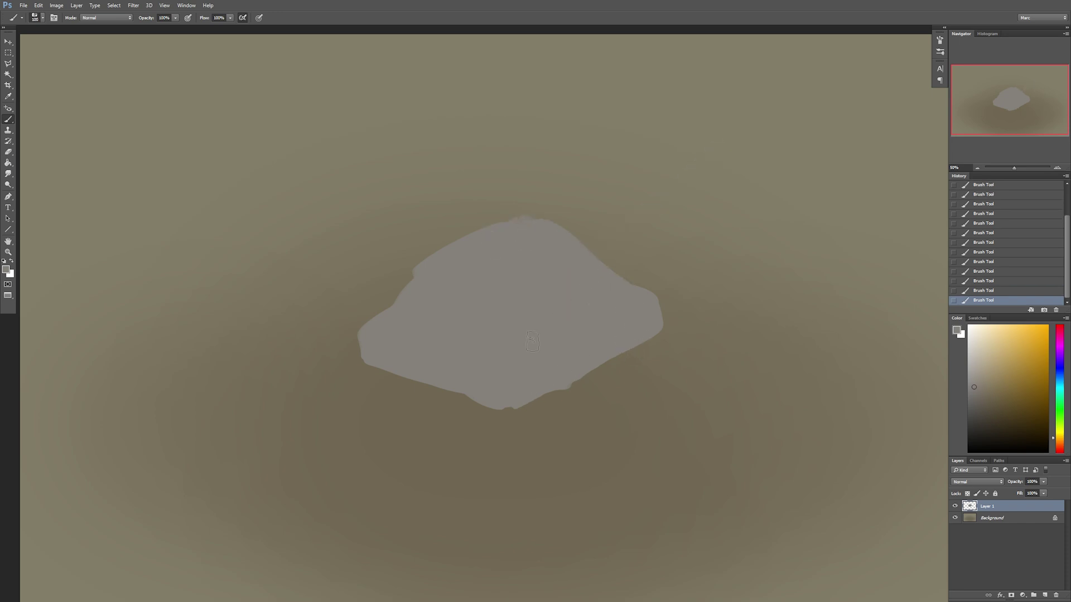
{"action": "left_click_drag", "start_coordinate": [427, 272], "coordinate": [465, 253]}
{"action": "left_click_drag", "start_coordinate": [438, 365], "coordinate": [469, 392]}
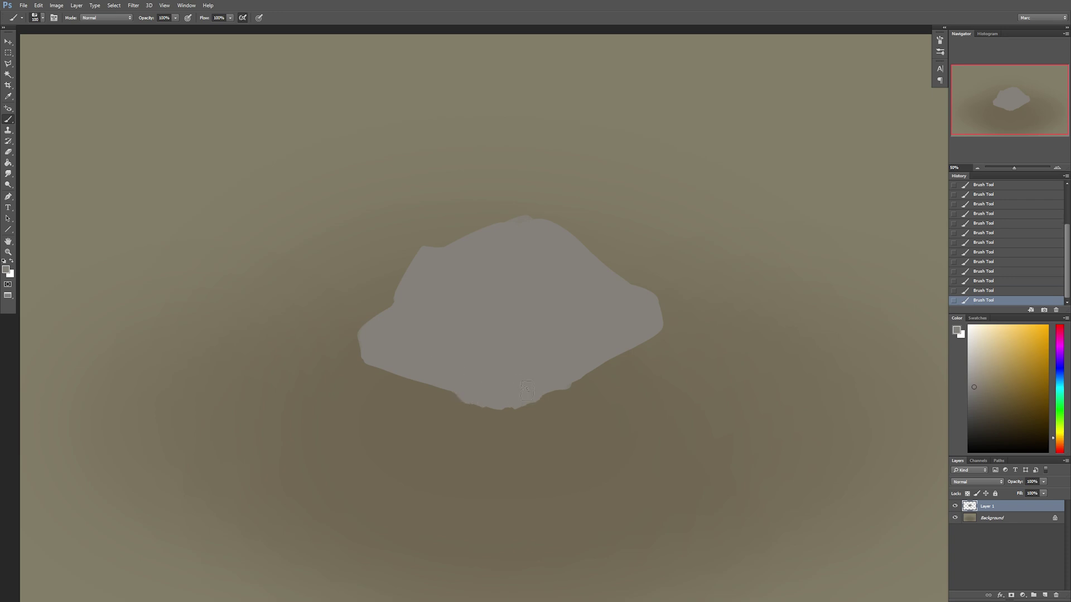
- Lock the transparent pixels of Layer 1 and try a dark brown stroke across the rock
{"action": "left_click", "coordinate": [967, 494]}
{"action": "left_click_drag", "start_coordinate": [514, 399], "coordinate": [456, 387]}
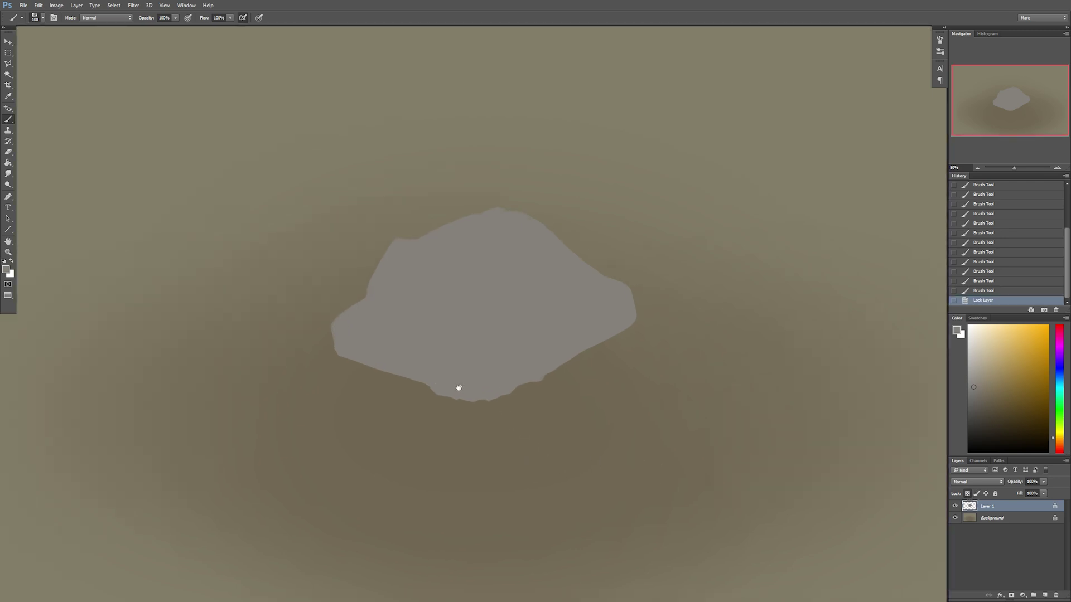
{"action": "left_click", "coordinate": [999, 416]}
{"action": "mouse_move", "coordinate": [587, 299]}
{"action": "left_mouse_down"}
{"action": "mouse_move", "coordinate": [627, 232]}
{"action": "mouse_move", "coordinate": [402, 301]}
{"action": "left_mouse_up"}
{"action": "key", "text": "ctrl+z"}
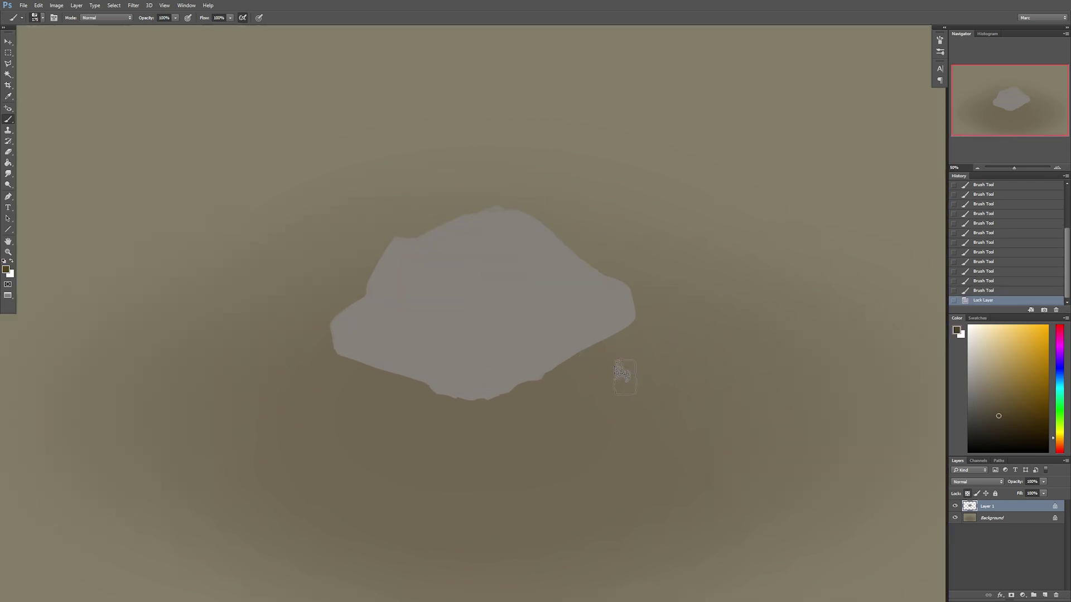
- Switch to a large soft round brush and shade the rock's lower right side and bottom in dark brown
{"action": "right_click", "coordinate": [494, 271]}
{"action": "left_click", "coordinate": [553, 350]}
{"action": "key", "text": "Escape"}
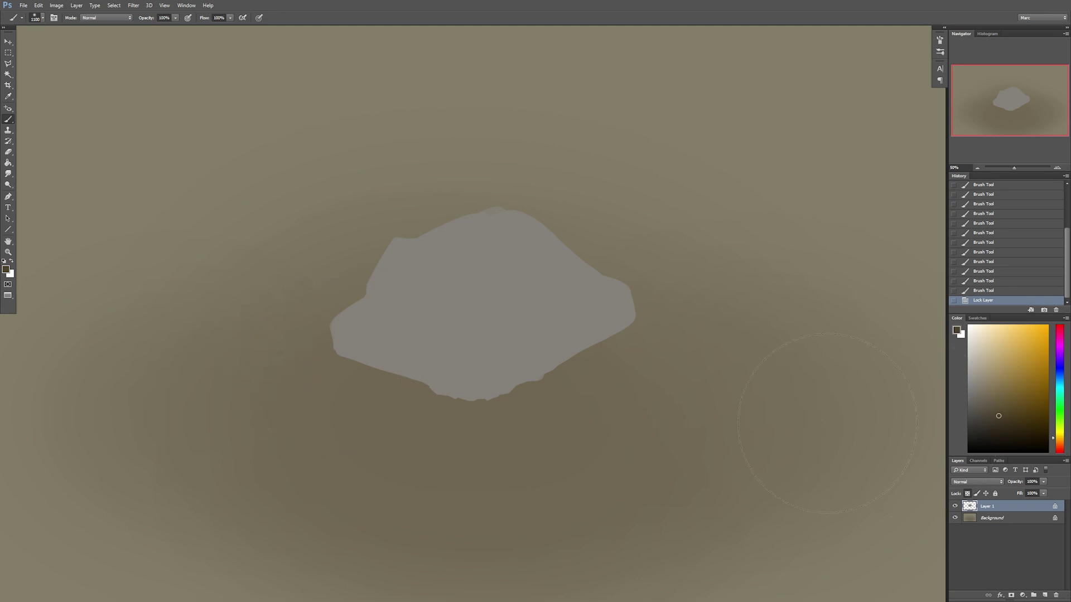
{"action": "mouse_move", "coordinate": [699, 371]}
{"action": "left_mouse_down"}
{"action": "mouse_move", "coordinate": [502, 418]}
{"action": "mouse_move", "coordinate": [593, 387]}
{"action": "left_mouse_up"}
{"action": "key", "text": "bracketleft"}
{"action": "left_click_drag", "start_coordinate": [432, 450], "coordinate": [362, 427]}
- Shrink the soft brush and extend the dark brown shading along the rock's left corner and underside
{"action": "key", "text": "bracketleft"}
{"action": "key", "text": "bracketleft"}
{"action": "key", "text": "bracketleft"}
{"action": "key", "text": "bracketleft"}
{"action": "left_click_drag", "start_coordinate": [293, 388], "coordinate": [491, 452]}
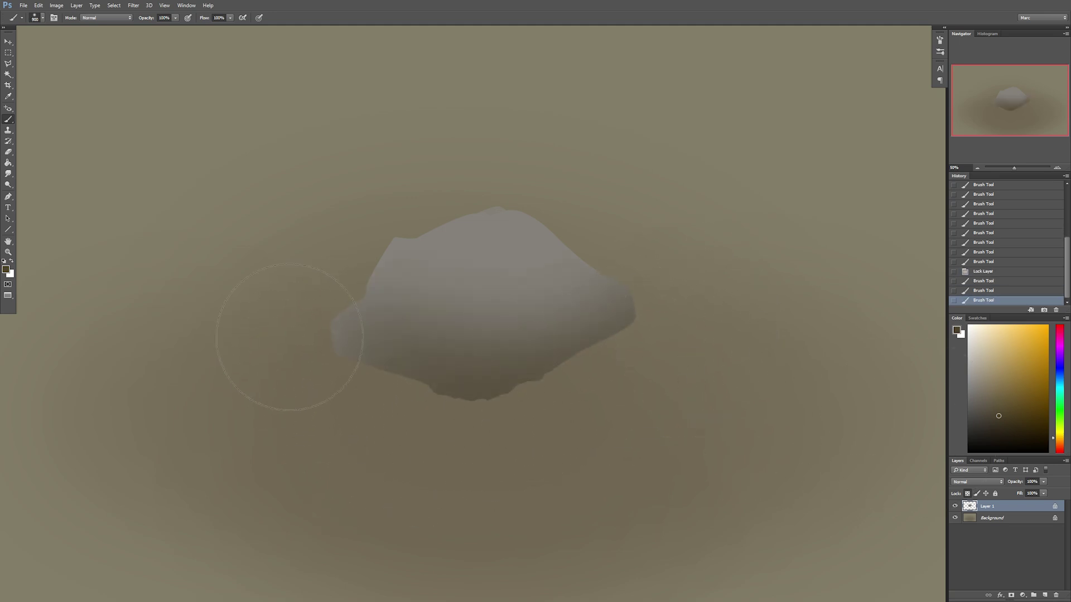
{"action": "mouse_move", "coordinate": [636, 329]}
{"action": "left_mouse_down"}
{"action": "mouse_move", "coordinate": [454, 340]}
{"action": "mouse_move", "coordinate": [318, 362]}
{"action": "left_mouse_up"}
{"action": "key", "text": "bracketleft"}
{"action": "key", "text": "bracketleft"}
{"action": "mouse_move", "coordinate": [422, 450]}
{"action": "left_mouse_down"}
{"action": "mouse_move", "coordinate": [557, 422]}
{"action": "mouse_move", "coordinate": [524, 430]}
{"action": "mouse_move", "coordinate": [602, 394]}
{"action": "left_mouse_up"}
- Deepen the rock's bottom edge and both side corners with darker browns, using the soft brush at a reduced size
{"action": "left_click", "coordinate": [1001, 423]}
{"action": "key", "text": "bracketleft"}
{"action": "key", "text": "bracketleft"}
{"action": "key", "text": "bracketleft"}
{"action": "left_click_drag", "start_coordinate": [649, 366], "coordinate": [664, 357]}
{"action": "left_click", "coordinate": [1007, 430]}
{"action": "mouse_move", "coordinate": [519, 414]}
{"action": "left_mouse_down"}
{"action": "mouse_move", "coordinate": [667, 315]}
{"action": "mouse_move", "coordinate": [518, 426]}
{"action": "left_mouse_up"}
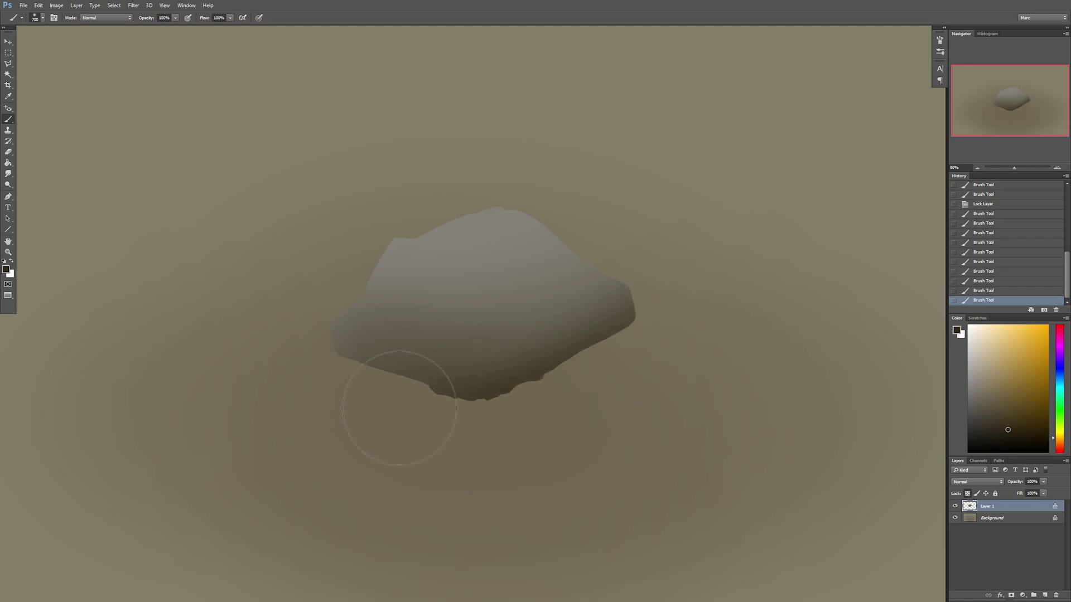
{"action": "left_click", "coordinate": [324, 380]}
{"action": "left_click", "coordinate": [625, 310]}
{"action": "key", "text": "bracketright"}
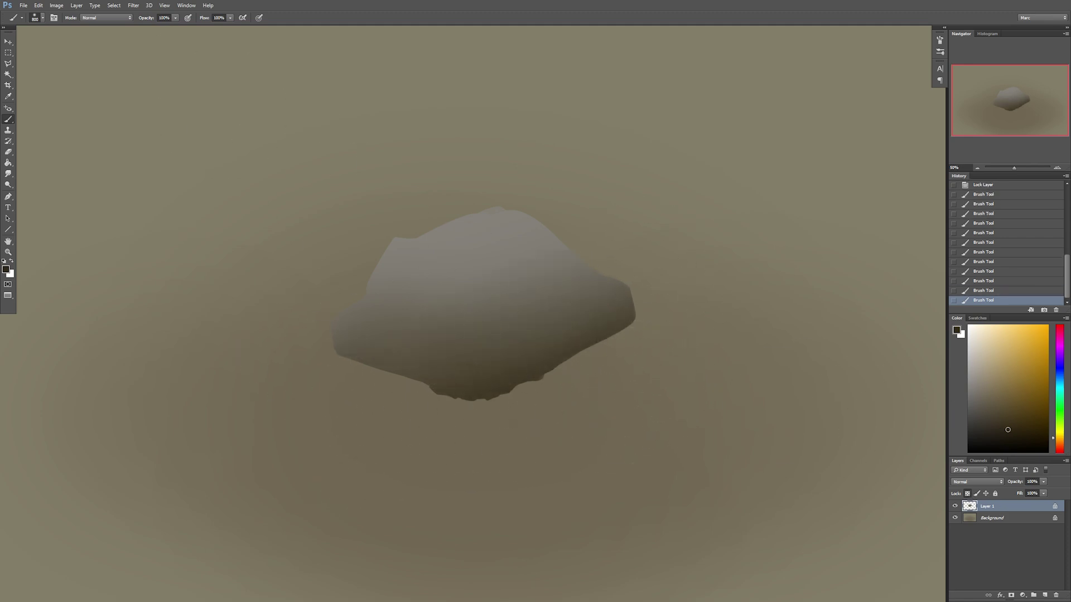
- Switch to the textured 200 px brush preset in Normal mode and reduce its size to about 125 px
{"action": "left_click", "coordinate": [119, 18]}
{"action": "left_click", "coordinate": [121, 25]}
{"action": "right_click", "coordinate": [519, 271]}
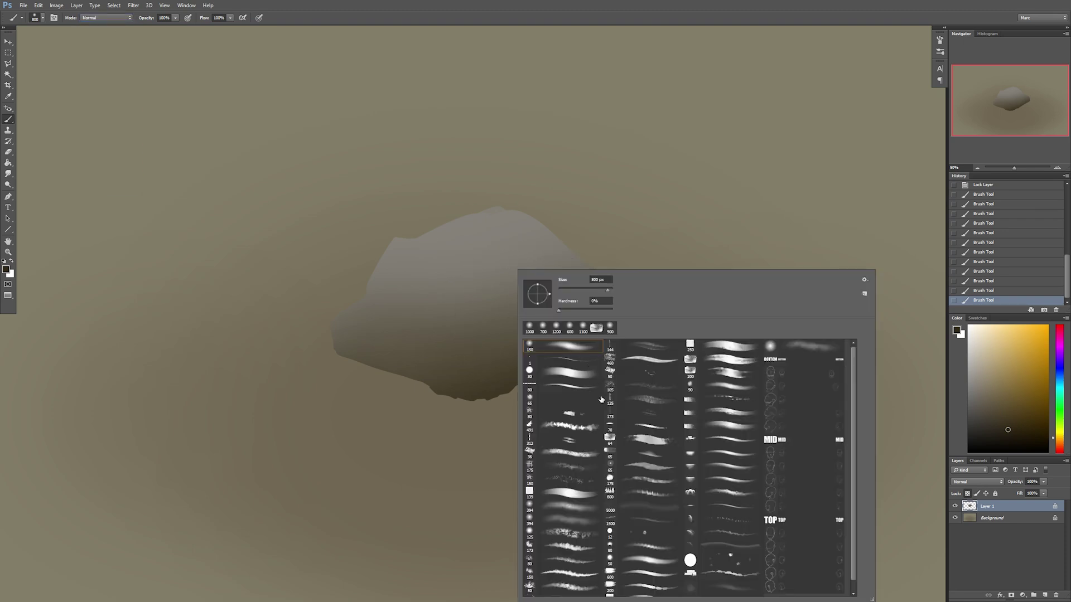
{"action": "left_click", "coordinate": [734, 373]}
{"action": "left_click", "coordinate": [737, 362]}
{"action": "left_click", "coordinate": [738, 349]}
{"action": "left_click", "coordinate": [738, 362]}
{"action": "left_click", "coordinate": [737, 375]}
{"action": "left_click", "coordinate": [734, 361]}
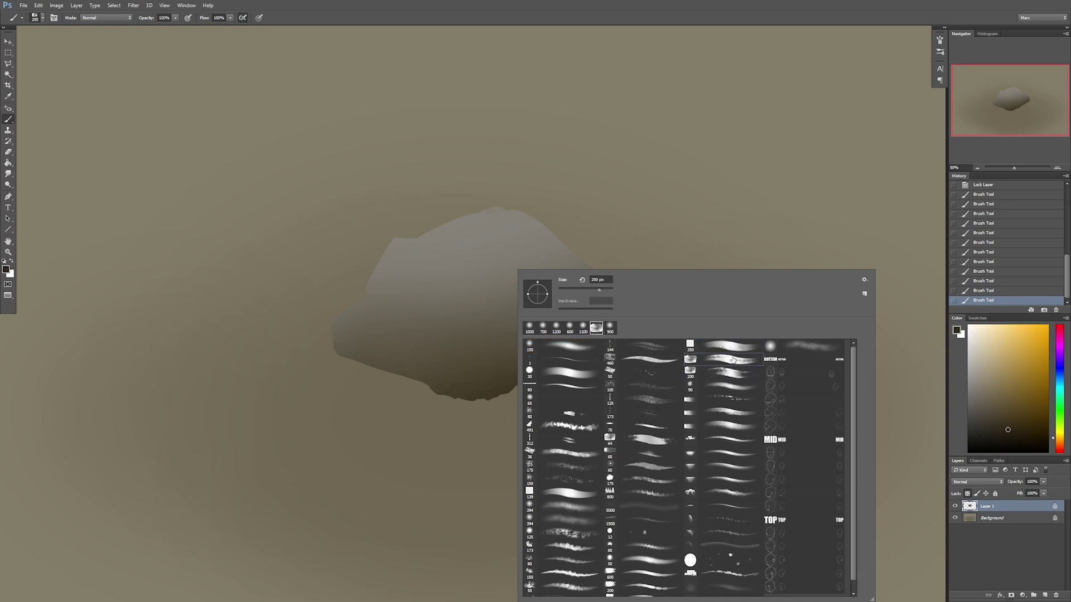
{"action": "left_click", "coordinate": [736, 373]}
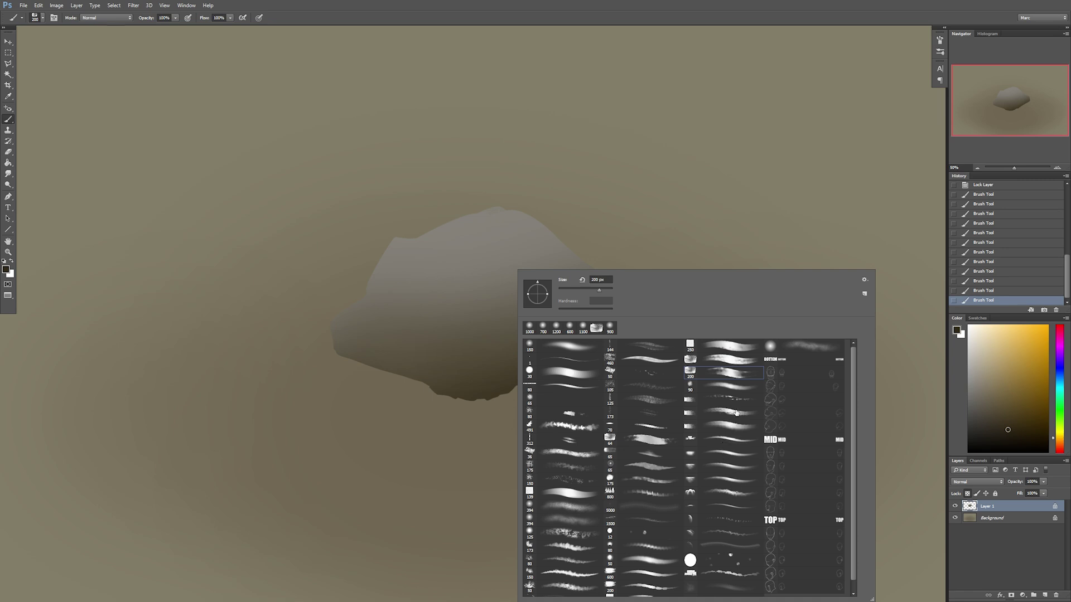
{"action": "left_click", "coordinate": [707, 364]}
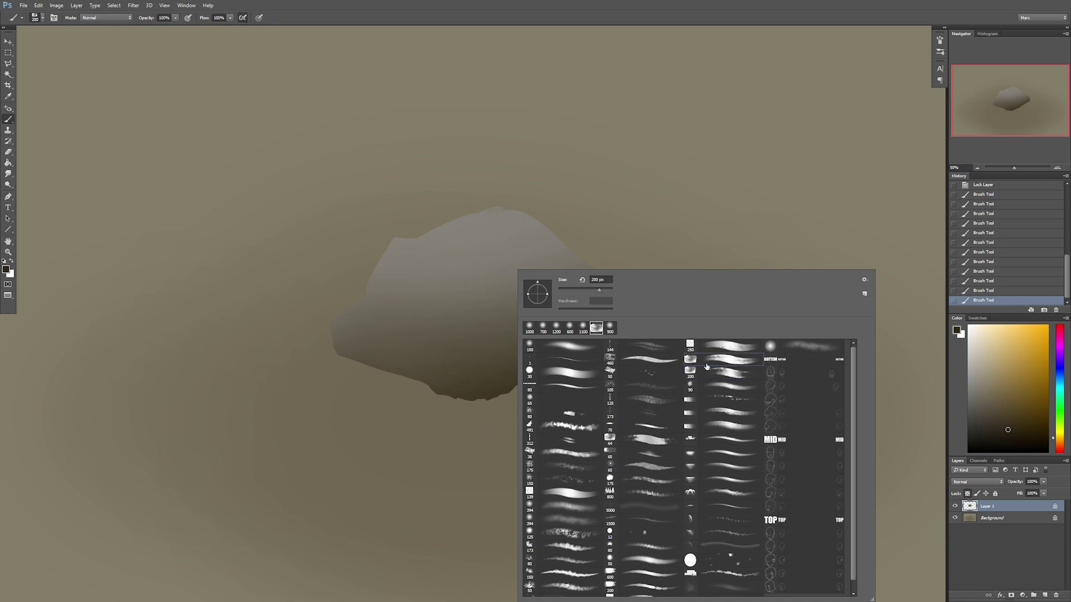
{"action": "left_click", "coordinate": [416, 452]}
{"action": "key", "text": "bracketleft"}
{"action": "key", "text": "bracketleft"}
{"action": "key", "text": "bracketleft"}
{"action": "key", "text": "bracketleft"}
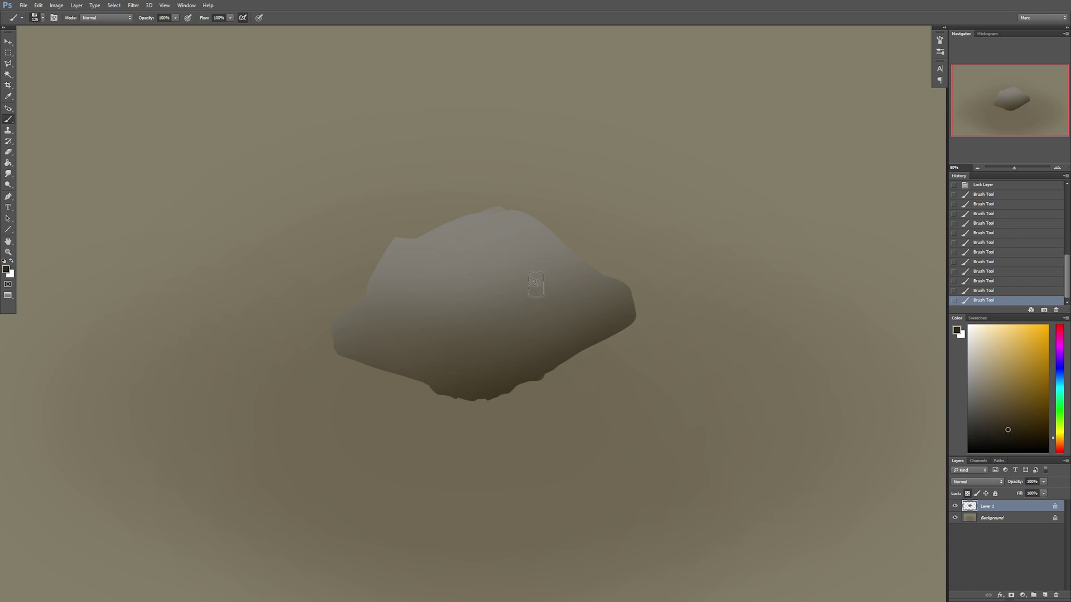
- Sample the light gray at the top of the rock and paint light planes on its right side and center
{"action": "key", "text": "space"}
{"action": "mouse_move", "coordinate": [585, 413]}
{"action": "left_mouse_down"}
{"action": "mouse_move", "coordinate": [549, 426]}
{"action": "mouse_move", "coordinate": [581, 407]}
{"action": "left_mouse_up"}
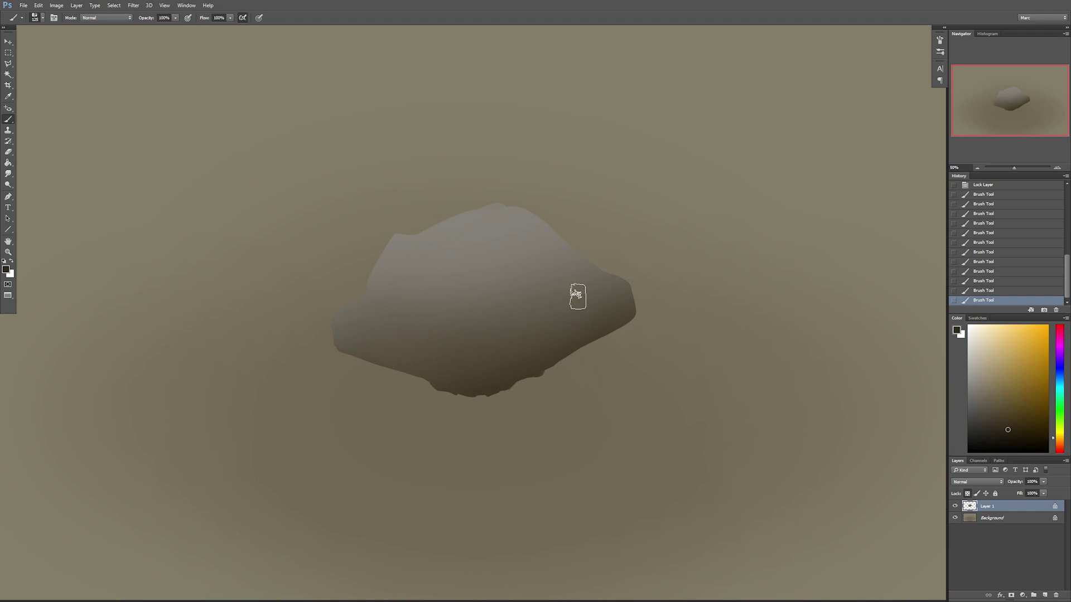
{"action": "left_click", "coordinate": [478, 229], "text": "alt"}
{"action": "key", "text": "bracketright"}
{"action": "key", "text": "bracketleft"}
{"action": "left_click", "coordinate": [476, 214], "text": "alt"}
{"action": "left_click", "coordinate": [476, 216], "text": "alt"}
{"action": "left_click", "coordinate": [477, 215], "text": "alt"}
{"action": "left_click", "coordinate": [479, 215], "text": "alt"}
{"action": "key", "text": "bracketright"}
{"action": "left_click_drag", "start_coordinate": [542, 299], "coordinate": [586, 283]}
{"action": "left_click_drag", "start_coordinate": [510, 293], "coordinate": [527, 294]}
- Paint more light gray planes on the rock's lower front, left side and across its middle
{"action": "key", "text": "bracketright"}
{"action": "left_click_drag", "start_coordinate": [475, 343], "coordinate": [581, 329]}
{"action": "left_click_drag", "start_coordinate": [484, 354], "coordinate": [520, 355]}
{"action": "mouse_move", "coordinate": [431, 321]}
{"action": "left_mouse_down"}
{"action": "mouse_move", "coordinate": [454, 277]}
{"action": "mouse_move", "coordinate": [394, 279]}
{"action": "left_mouse_up"}
{"action": "key", "text": "bracketleft"}
{"action": "left_click_drag", "start_coordinate": [469, 276], "coordinate": [578, 275]}
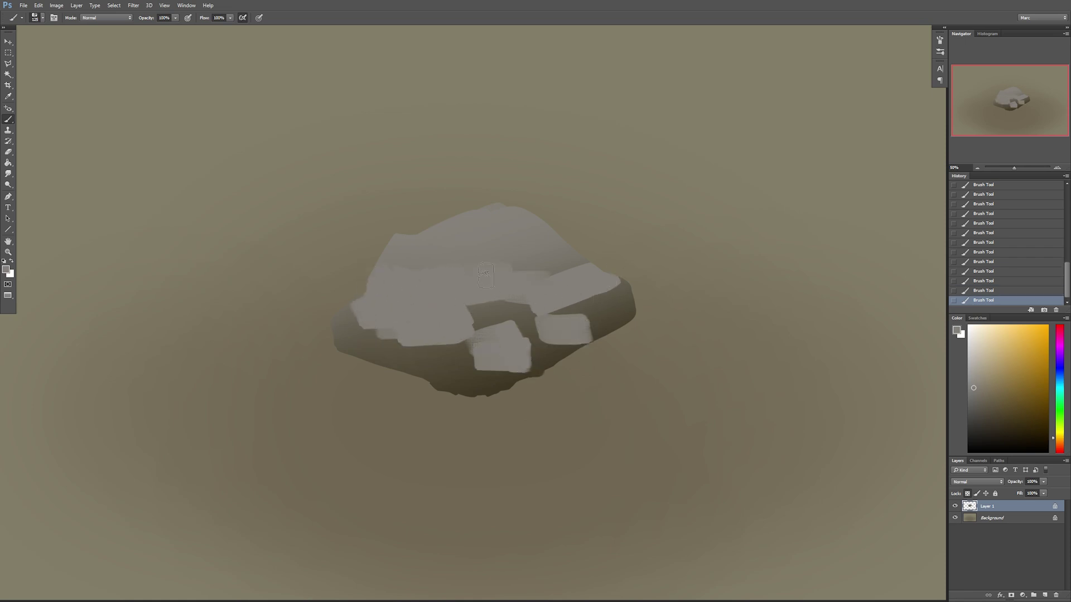
- Sample darker tones from the rock and carve shadow cracks between the light planes on its right side
{"action": "left_click", "coordinate": [555, 366], "text": "alt"}
{"action": "key", "text": "bracketleft"}
{"action": "key", "text": "bracketleft"}
{"action": "mouse_move", "coordinate": [535, 349]}
{"action": "left_mouse_down"}
{"action": "mouse_move", "coordinate": [562, 347]}
{"action": "mouse_move", "coordinate": [536, 345]}
{"action": "mouse_move", "coordinate": [589, 323]}
{"action": "mouse_move", "coordinate": [575, 310]}
{"action": "mouse_move", "coordinate": [608, 304]}
{"action": "left_mouse_up"}
{"action": "left_click", "coordinate": [589, 315], "text": "alt"}
{"action": "mouse_move", "coordinate": [549, 323]}
{"action": "left_mouse_down"}
{"action": "mouse_move", "coordinate": [520, 325]}
{"action": "mouse_move", "coordinate": [569, 311]}
{"action": "mouse_move", "coordinate": [494, 303]}
{"action": "mouse_move", "coordinate": [551, 295]}
{"action": "left_mouse_up"}
{"action": "key", "text": "["}
{"action": "left_click", "coordinate": [591, 302], "text": "alt"}
{"action": "key", "text": "]"}
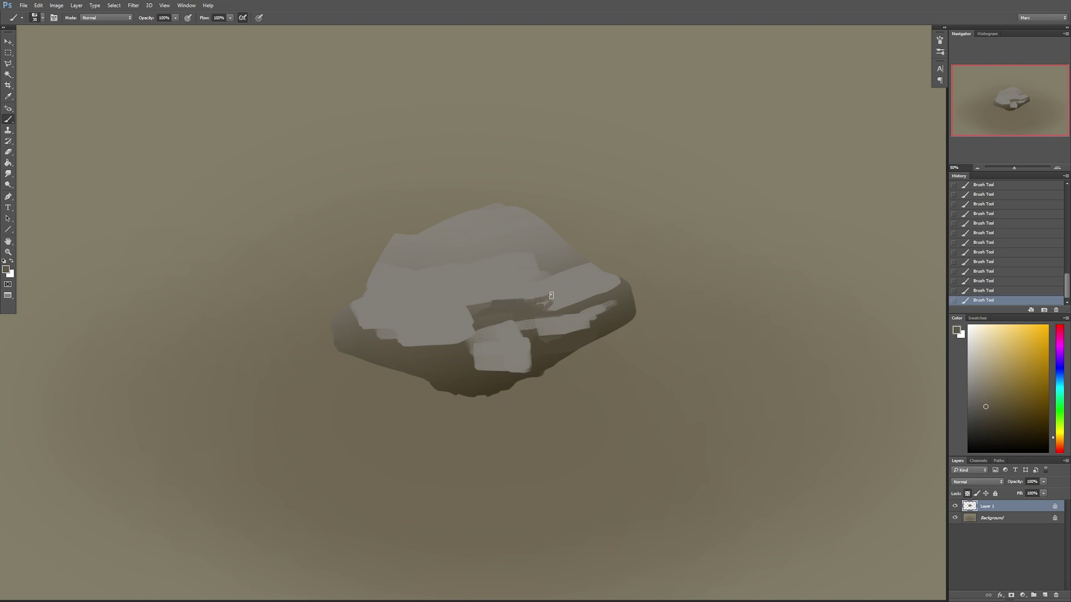
- Sample the dark underside color and paint shadow beneath the lower front block with a larger brush
{"action": "left_click", "coordinate": [461, 377], "text": "alt"}
{"action": "key", "text": "]"}
{"action": "key", "text": "]"}
{"action": "key", "text": "]"}
{"action": "left_click_drag", "start_coordinate": [459, 370], "coordinate": [534, 364]}
{"action": "mouse_move", "coordinate": [530, 363]}
{"action": "left_mouse_down"}
{"action": "mouse_move", "coordinate": [467, 371]}
{"action": "mouse_move", "coordinate": [535, 362]}
{"action": "mouse_move", "coordinate": [388, 342]}
{"action": "mouse_move", "coordinate": [448, 348]}
{"action": "mouse_move", "coordinate": [494, 317]}
{"action": "mouse_move", "coordinate": [442, 342]}
{"action": "left_mouse_up"}
- Sample the left underside tone and paint shadow edges and thin cracks across the rock's left ledge
{"action": "left_click", "coordinate": [428, 348], "text": "alt"}
{"action": "key", "text": "bracketleft"}
{"action": "mouse_move", "coordinate": [364, 338]}
{"action": "left_mouse_down"}
{"action": "mouse_move", "coordinate": [459, 333]}
{"action": "mouse_move", "coordinate": [445, 329]}
{"action": "mouse_move", "coordinate": [446, 342]}
{"action": "mouse_move", "coordinate": [487, 315]}
{"action": "left_mouse_up"}
{"action": "key", "text": "["}
{"action": "mouse_move", "coordinate": [443, 341]}
{"action": "left_mouse_down"}
{"action": "mouse_move", "coordinate": [421, 337]}
{"action": "mouse_move", "coordinate": [490, 307]}
{"action": "left_mouse_up"}
{"action": "key", "text": "bracketleft"}
{"action": "key", "text": "bracketleft"}
{"action": "left_click_drag", "start_coordinate": [467, 308], "coordinate": [388, 314]}
{"action": "mouse_move", "coordinate": [388, 313]}
{"action": "left_mouse_down"}
{"action": "mouse_move", "coordinate": [364, 291]}
{"action": "mouse_move", "coordinate": [402, 302]}
{"action": "left_mouse_up"}
- Paint a curved dark crack across the upper part of the rock, from the right edge to the left edge
{"action": "key", "text": "bracketright"}
{"action": "key", "text": "bracketleft"}
{"action": "left_click_drag", "start_coordinate": [579, 258], "coordinate": [412, 266]}
{"action": "key", "text": "ctrl+z"}
{"action": "key", "text": "bracketright"}
{"action": "mouse_move", "coordinate": [572, 246]}
{"action": "left_mouse_down"}
{"action": "mouse_move", "coordinate": [448, 273]}
{"action": "mouse_move", "coordinate": [373, 266]}
{"action": "left_mouse_up"}
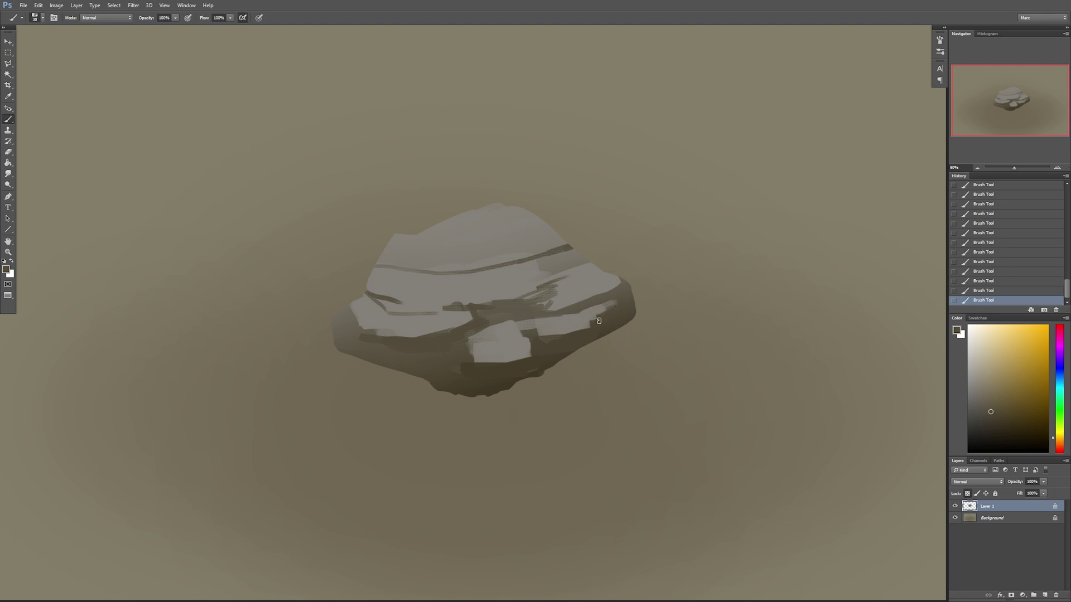
{"action": "left_click", "coordinate": [1047, 359]}
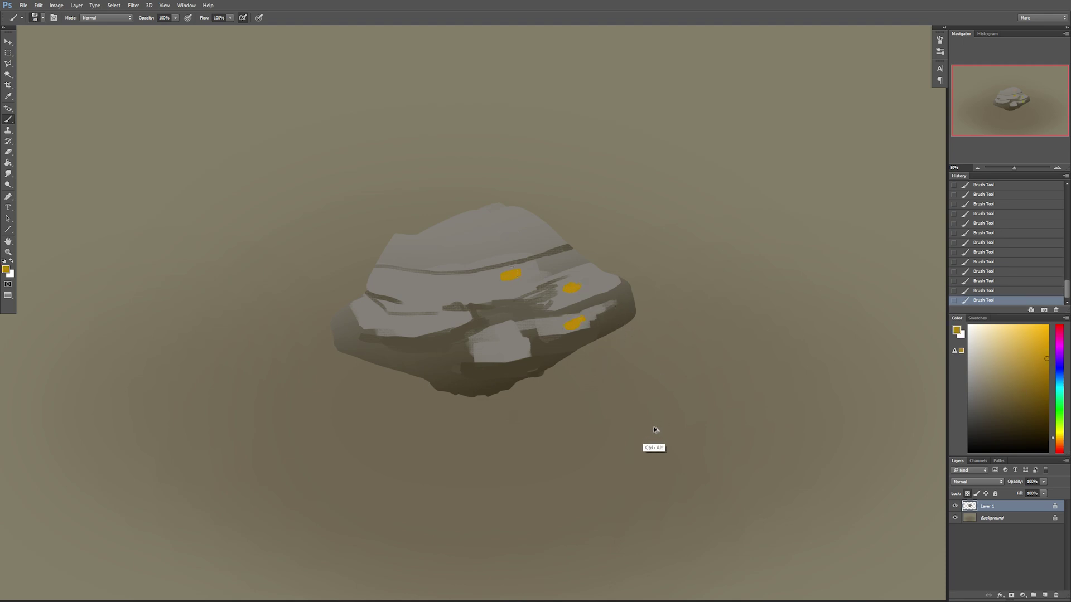
{"action": "key", "text": "ctrl+alt+z"}
{"action": "key", "text": "ctrl+alt+z"}
{"action": "key", "text": "ctrl+alt+z"}
- Darken the crack across the upper rock with dark tones sampled from the underside
{"action": "left_click", "coordinate": [550, 350], "text": "alt"}
{"action": "mouse_move", "coordinate": [568, 245]}
{"action": "left_mouse_down"}
{"action": "mouse_move", "coordinate": [493, 264]}
{"action": "mouse_move", "coordinate": [379, 264]}
{"action": "left_mouse_up"}
{"action": "left_click", "coordinate": [461, 380], "text": "alt"}
{"action": "key", "text": "["}
{"action": "left_click", "coordinate": [460, 369], "text": "alt"}
- Sample lighter grays around the upper crack and refine its right end with a short stroke
{"action": "left_click", "coordinate": [421, 282], "text": "alt"}
{"action": "key", "text": "]"}
{"action": "key", "text": "]"}
{"action": "key", "text": "]"}
{"action": "key", "text": "bracketleft"}
{"action": "key", "text": "bracketleft"}
{"action": "left_click", "coordinate": [553, 253], "text": "alt"}
{"action": "left_click", "coordinate": [537, 245], "text": "alt"}
{"action": "left_click_drag", "start_coordinate": [545, 249], "coordinate": [561, 245]}
- Sample the underside's dark tones and add a small shadow stroke at the lower front block's left edge
{"action": "left_click", "coordinate": [545, 364], "text": "alt"}
{"action": "left_click", "coordinate": [449, 371], "text": "alt"}
{"action": "key", "text": "bracketleft"}
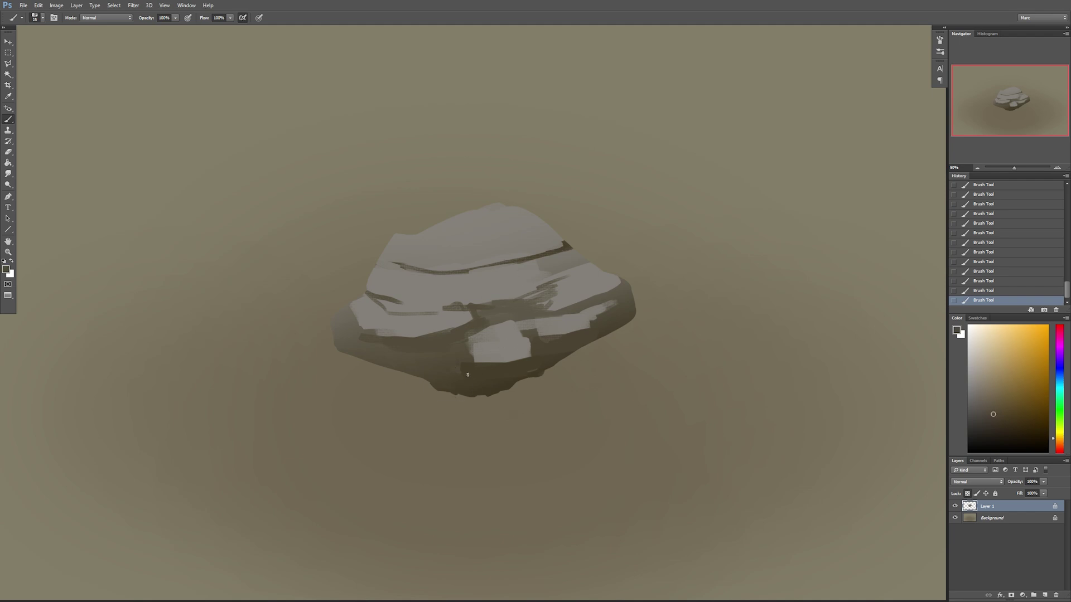
{"action": "mouse_move", "coordinate": [473, 357]}
{"action": "left_mouse_down"}
{"action": "mouse_move", "coordinate": [529, 357]}
{"action": "mouse_move", "coordinate": [475, 362]}
{"action": "left_mouse_up"}
- Paint short strokes that shape the crack between the left ledge and the lower front block
{"action": "left_click", "coordinate": [515, 346], "text": "alt"}
{"action": "key", "text": "bracketright"}
{"action": "key", "text": "bracketright"}
{"action": "key", "text": "bracketright"}
{"action": "mouse_move", "coordinate": [444, 325]}
{"action": "left_mouse_down"}
{"action": "mouse_move", "coordinate": [471, 328]}
{"action": "mouse_move", "coordinate": [422, 340]}
{"action": "left_mouse_up"}
{"action": "left_click_drag", "start_coordinate": [472, 327], "coordinate": [465, 329]}
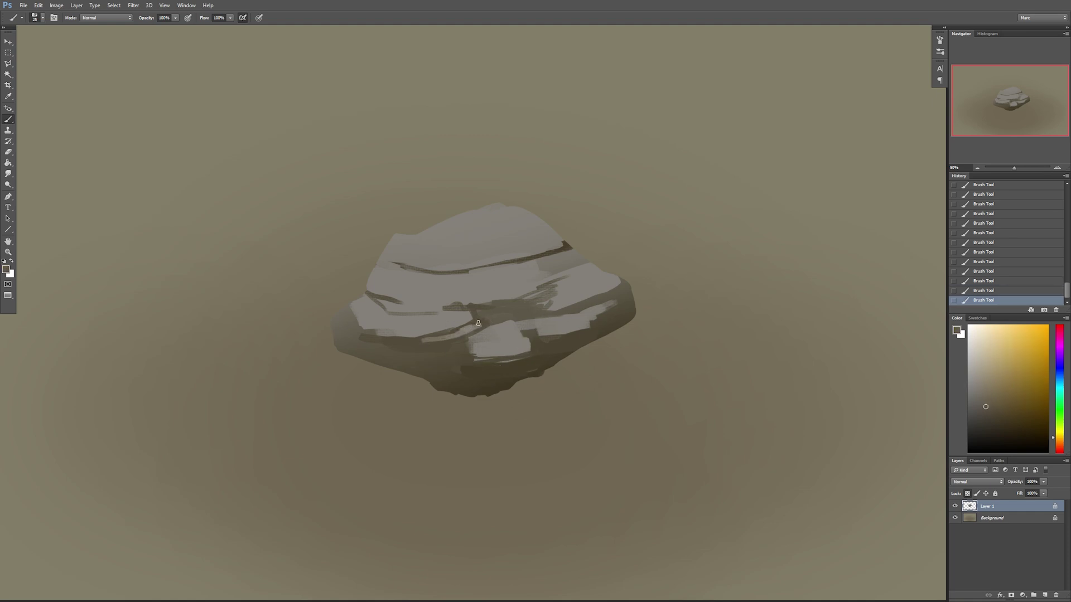
- Sample the lower front block's color and add a stroke along its upper left edge with a larger brush
{"action": "left_click", "coordinate": [488, 357], "text": "alt"}
{"action": "key", "text": "]"}
{"action": "key", "text": "]"}
{"action": "left_click_drag", "start_coordinate": [469, 324], "coordinate": [484, 321]}
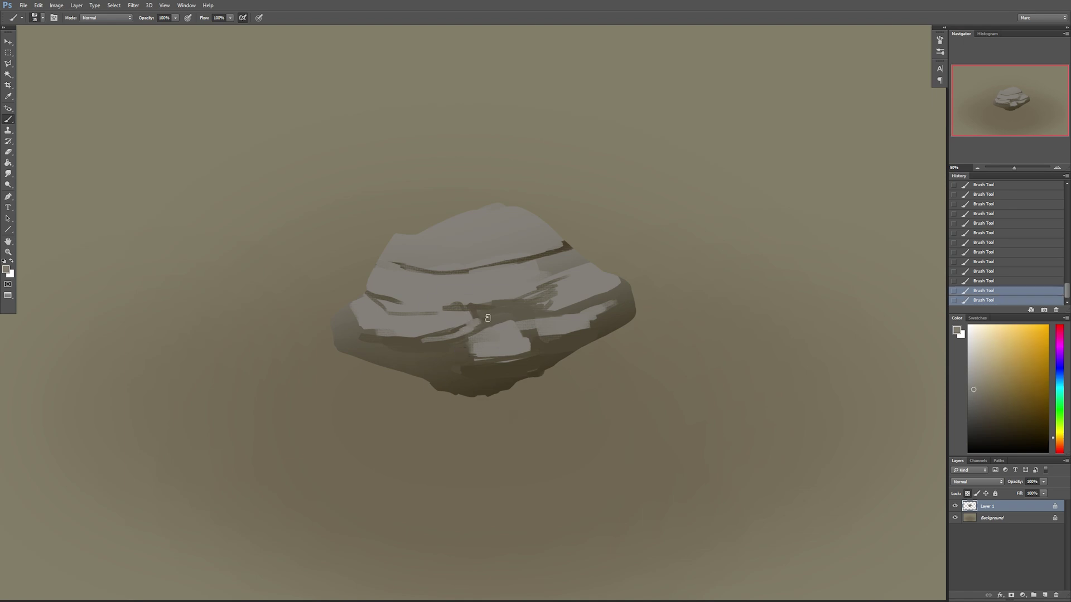
- Sample the right ledge's gray and add a light stroke below the left ledge with a larger brush
{"action": "left_click", "coordinate": [613, 313], "text": "alt"}
{"action": "left_click", "coordinate": [590, 316], "text": "alt"}
{"action": "key", "text": "]"}
{"action": "key", "text": "]"}
{"action": "key", "text": "]"}
{"action": "left_click_drag", "start_coordinate": [436, 358], "coordinate": [377, 354]}
- Pick a near-black from the underside's tone and draw a thin crack between the left ledge and the lower front block
{"action": "left_click", "coordinate": [440, 387], "text": "alt"}
{"action": "key", "text": "]"}
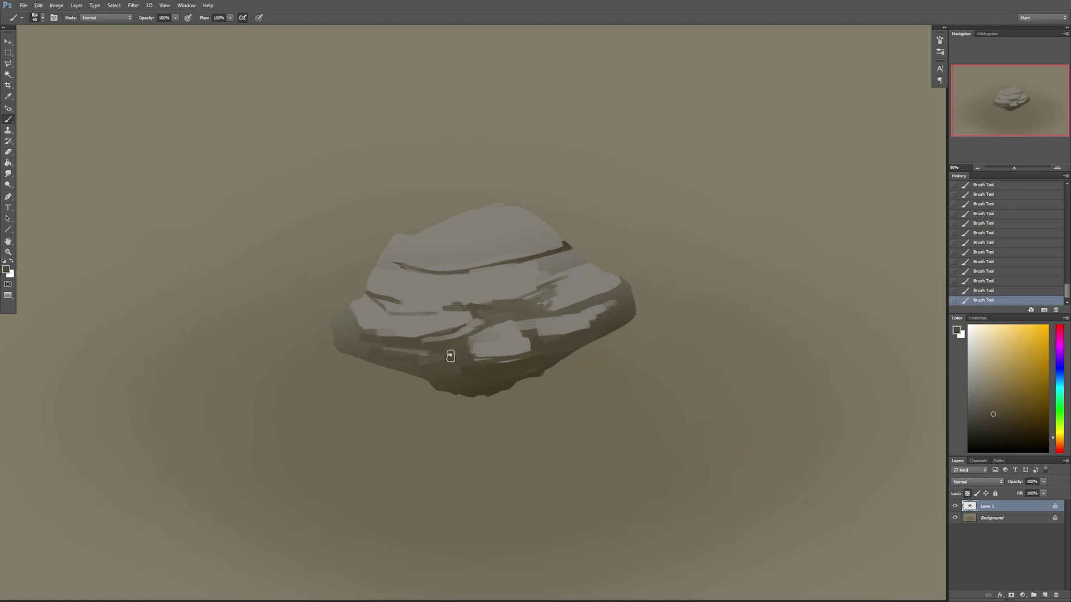
{"action": "key", "text": "alt"}
{"action": "left_click_drag", "start_coordinate": [991, 421], "coordinate": [979, 436]}
{"action": "key", "text": "bracketleft"}
{"action": "key", "text": "bracketleft"}
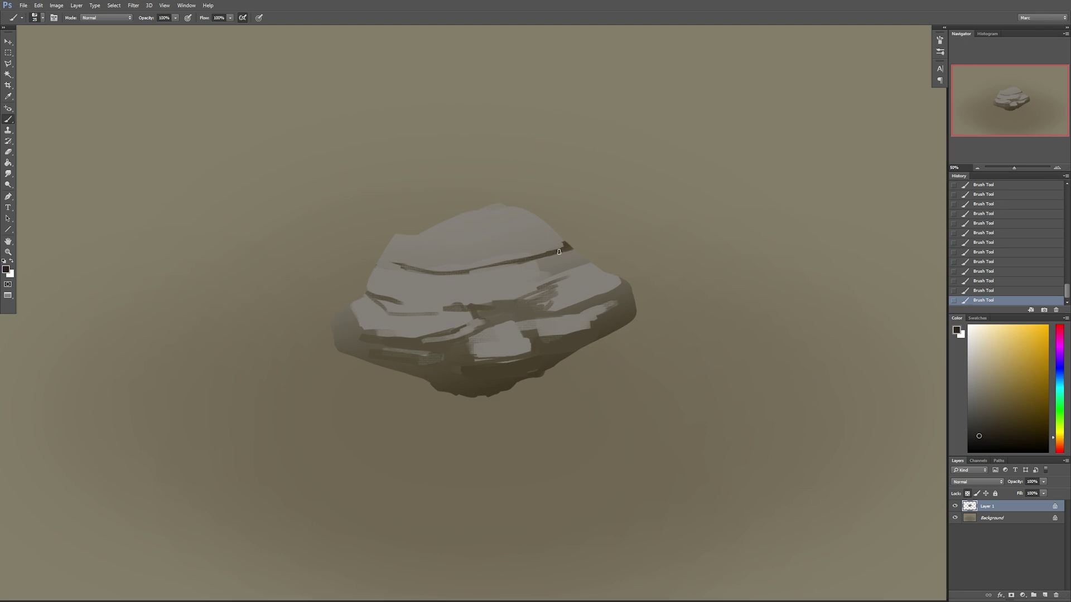
{"action": "left_click_drag", "start_coordinate": [454, 344], "coordinate": [503, 319]}
- Extend the crack from the rock's center toward its upper right edge with short strokes in a dark brown
{"action": "key", "text": "bracketleft"}
{"action": "left_click", "coordinate": [990, 428]}
{"action": "left_click_drag", "start_coordinate": [532, 297], "coordinate": [534, 294]}
{"action": "left_click_drag", "start_coordinate": [541, 291], "coordinate": [509, 302]}
{"action": "mouse_move", "coordinate": [538, 289]}
{"action": "left_mouse_down"}
{"action": "mouse_move", "coordinate": [587, 254]}
{"action": "mouse_move", "coordinate": [541, 298]}
{"action": "left_mouse_up"}
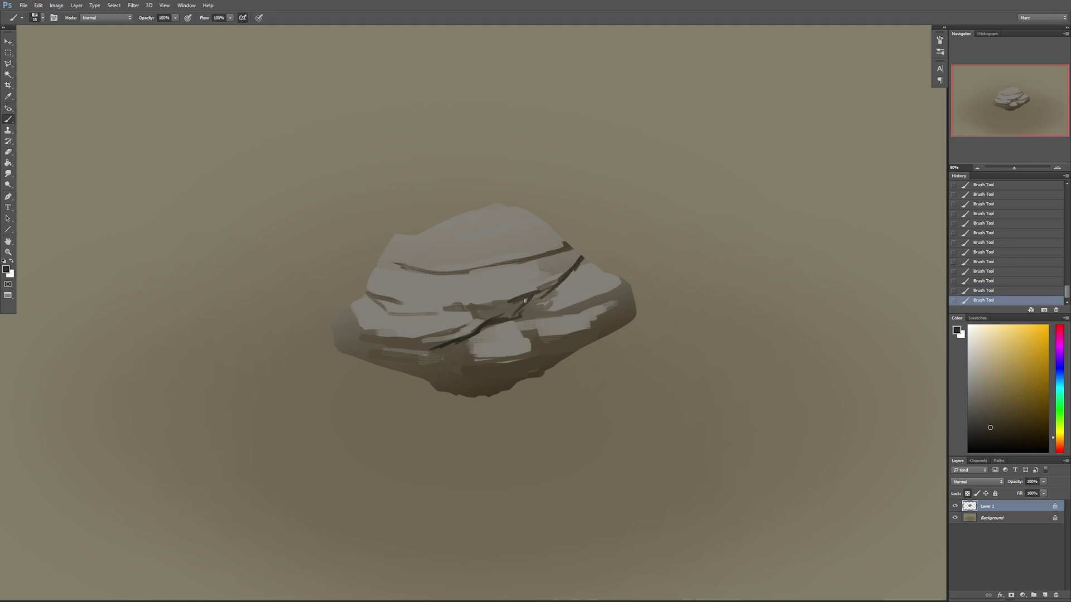
- Continue the dark crack under the left ledge to the rock's left edge and from the center into the right ledge
{"action": "left_click_drag", "start_coordinate": [445, 350], "coordinate": [354, 353]}
{"action": "left_click_drag", "start_coordinate": [515, 315], "coordinate": [521, 316]}
{"action": "key", "text": "["}
{"action": "left_click_drag", "start_coordinate": [526, 316], "coordinate": [578, 311]}
- Sample tones around the central crack and add a stroke along the gap above the lower front block
{"action": "key", "text": "bracketleft"}
{"action": "key", "text": "bracketright"}
{"action": "left_click", "coordinate": [527, 311], "text": "alt"}
{"action": "left_click", "coordinate": [506, 316], "text": "alt"}
{"action": "left_click", "coordinate": [496, 343], "text": "alt"}
{"action": "key", "text": "bracketleft"}
{"action": "key", "text": "bracketright"}
{"action": "left_click_drag", "start_coordinate": [521, 306], "coordinate": [462, 308]}
- Try painting separate light gray blocks along the rock's lower rim with a larger brush
{"action": "key", "text": "bracketright"}
{"action": "left_click", "coordinate": [502, 353], "text": "alt"}
{"action": "key", "text": "bracketright"}
{"action": "key", "text": "bracketright"}
{"action": "left_click", "coordinate": [551, 363], "text": "alt"}
{"action": "mouse_move", "coordinate": [554, 338]}
{"action": "left_mouse_down"}
{"action": "mouse_move", "coordinate": [584, 326]}
{"action": "mouse_move", "coordinate": [528, 324]}
{"action": "mouse_move", "coordinate": [569, 329]}
{"action": "mouse_move", "coordinate": [531, 335]}
{"action": "mouse_move", "coordinate": [545, 322]}
{"action": "mouse_move", "coordinate": [536, 336]}
{"action": "mouse_move", "coordinate": [557, 339]}
{"action": "mouse_move", "coordinate": [554, 325]}
{"action": "mouse_move", "coordinate": [554, 342]}
{"action": "mouse_move", "coordinate": [587, 318]}
{"action": "mouse_move", "coordinate": [585, 330]}
{"action": "mouse_move", "coordinate": [586, 314]}
{"action": "mouse_move", "coordinate": [624, 319]}
{"action": "left_mouse_up"}
{"action": "left_click", "coordinate": [519, 342], "text": "alt"}
{"action": "left_click_drag", "start_coordinate": [449, 348], "coordinate": [466, 363]}
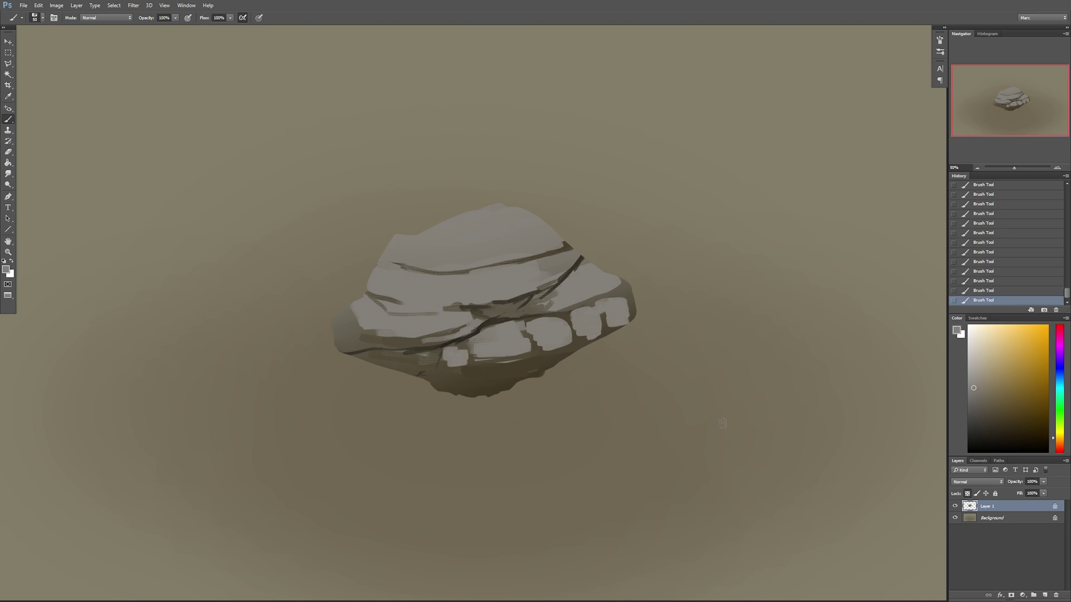
- Undo the light gray block strokes along the lower rim
{"action": "key", "text": "ctrl+alt+z"}
{"action": "key", "text": "ctrl+alt+z"}
{"action": "key", "text": "ctrl+alt+z"}
{"action": "key", "text": "ctrl+alt+z"}
{"action": "key", "text": "ctrl+alt+z"}
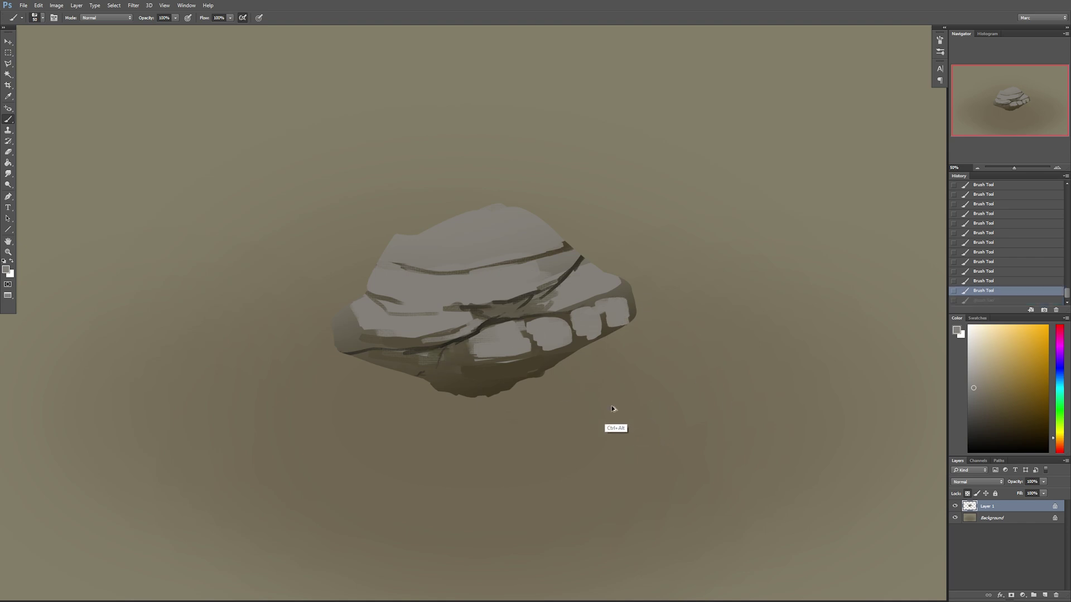
{"action": "key", "text": "ctrl+alt+z"}
{"action": "key", "text": "ctrl+alt+z"}
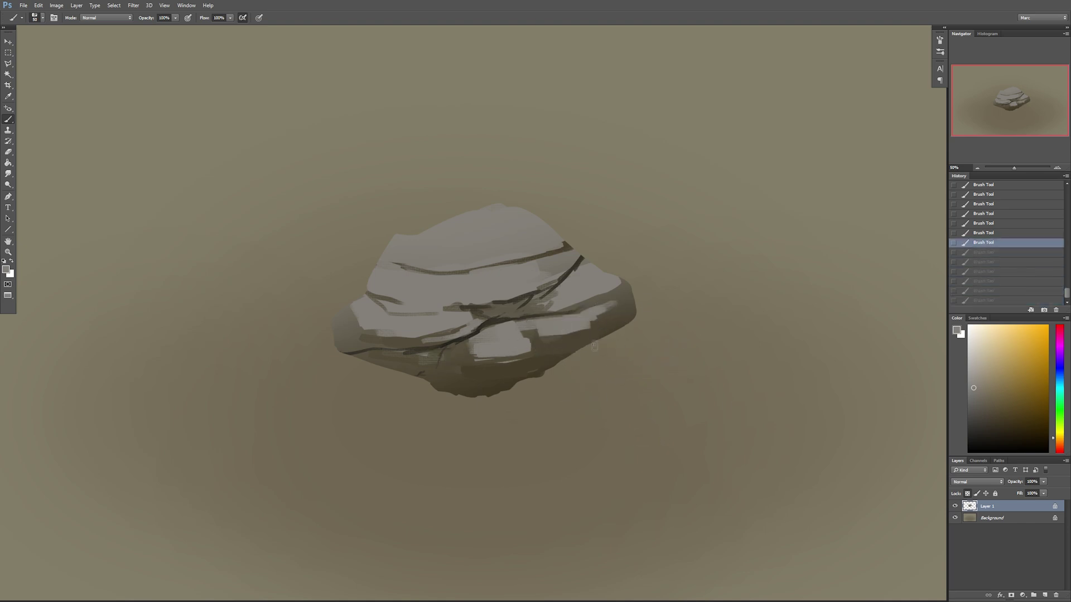
- Sample the central crack's dark tone and draw a thin crack across the right ledge with a smaller brush
{"action": "left_click", "coordinate": [482, 327], "text": "alt"}
{"action": "key", "text": "["}
{"action": "left_click_drag", "start_coordinate": [505, 322], "coordinate": [578, 321]}
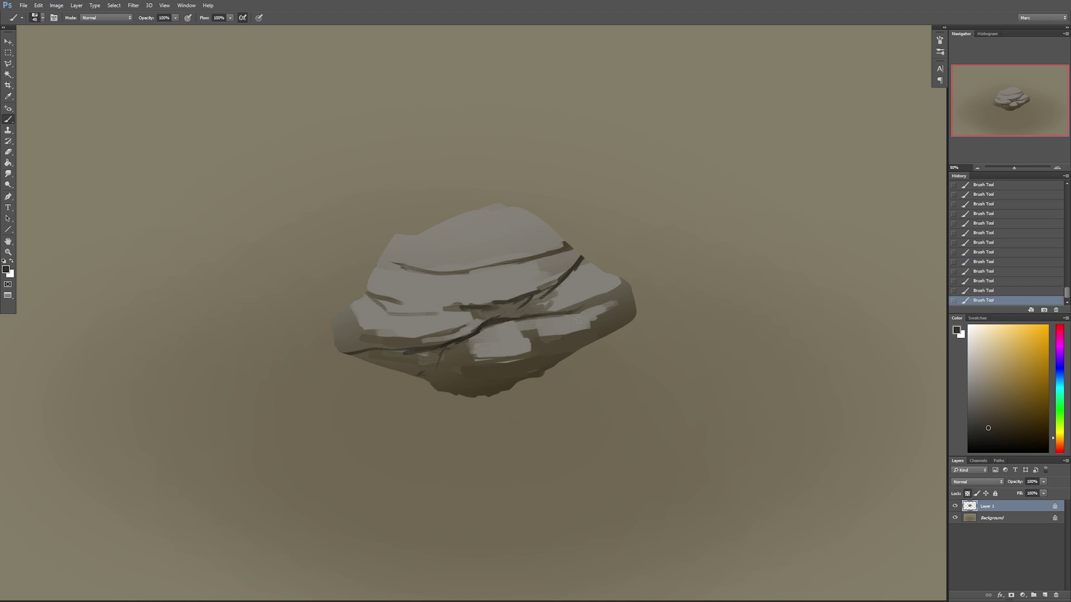
- Paint thin dark cracks along the top of the underside and deepen the central crack
{"action": "key", "text": "bracketleft"}
{"action": "key", "text": "bracketleft"}
{"action": "left_click_drag", "start_coordinate": [433, 379], "coordinate": [388, 366]}
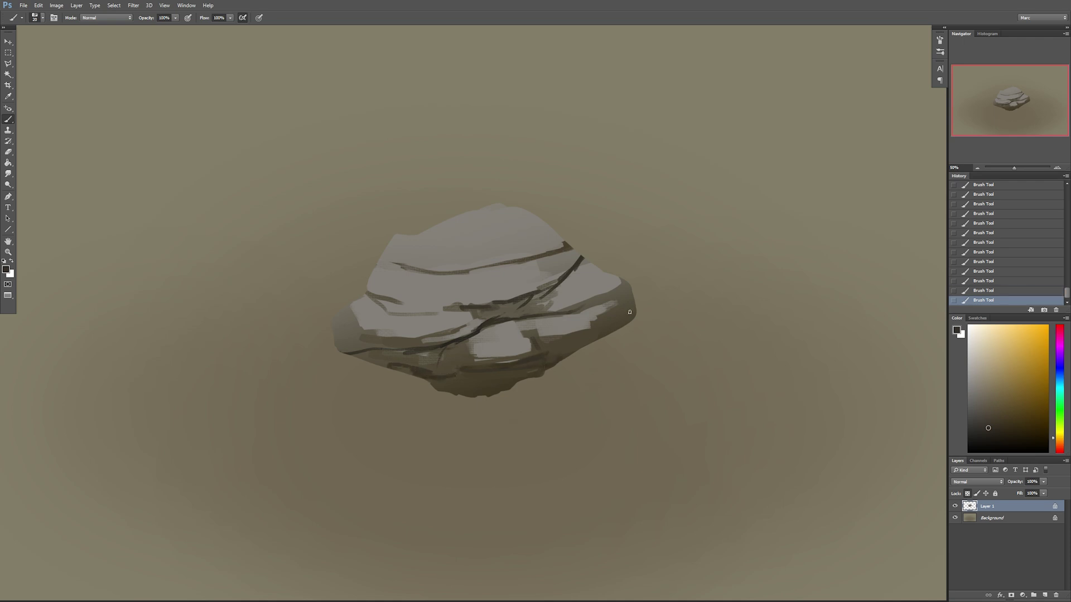
{"action": "left_click_drag", "start_coordinate": [502, 318], "coordinate": [481, 321]}
{"action": "left_click_drag", "start_coordinate": [460, 369], "coordinate": [560, 364]}
- Draw a dark crack across the upper block and paint a dark wedge in the notch above the left ledge
{"action": "left_click_drag", "start_coordinate": [405, 287], "coordinate": [441, 305]}
{"action": "mouse_move", "coordinate": [451, 267]}
{"action": "left_mouse_down"}
{"action": "mouse_move", "coordinate": [479, 267]}
{"action": "mouse_move", "coordinate": [428, 225]}
{"action": "left_mouse_up"}
{"action": "key", "text": "bracketleft"}
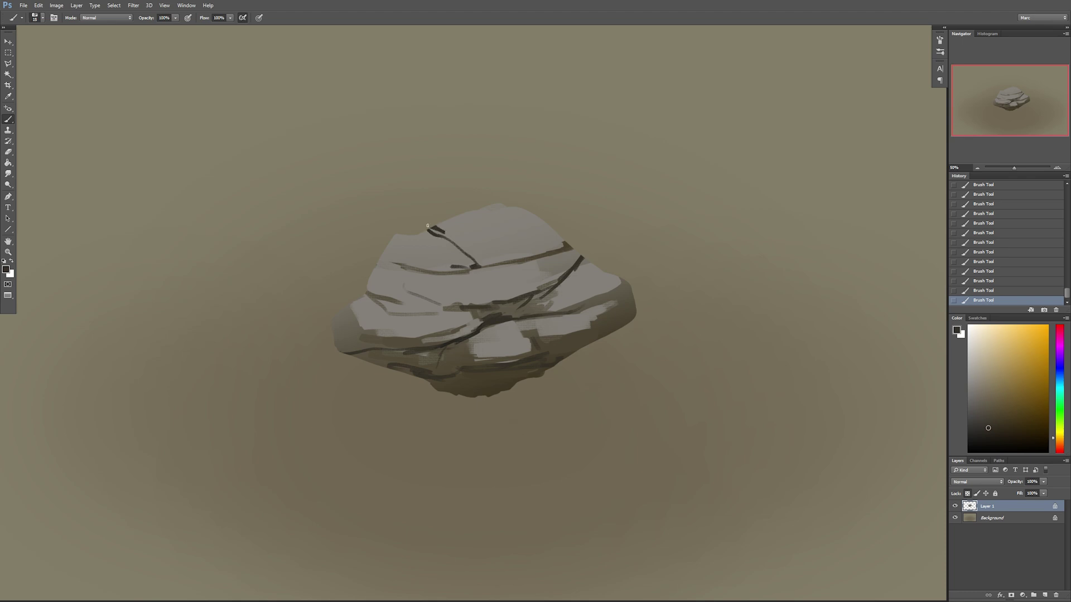
{"action": "left_click_drag", "start_coordinate": [493, 262], "coordinate": [488, 265]}
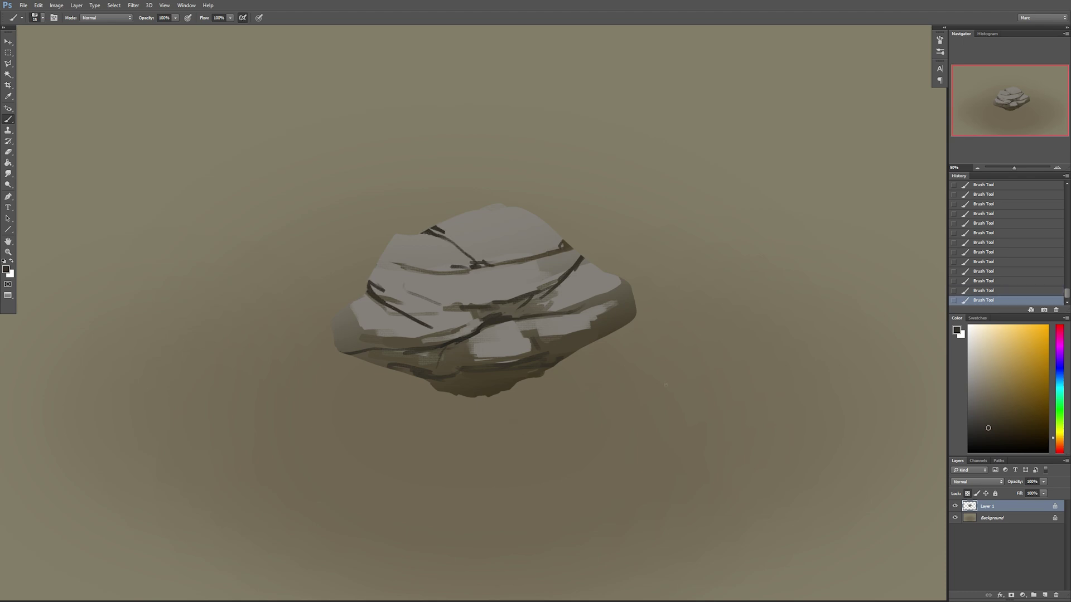
{"action": "key", "text": "bracketright"}
{"action": "left_click_drag", "start_coordinate": [346, 304], "coordinate": [400, 316]}
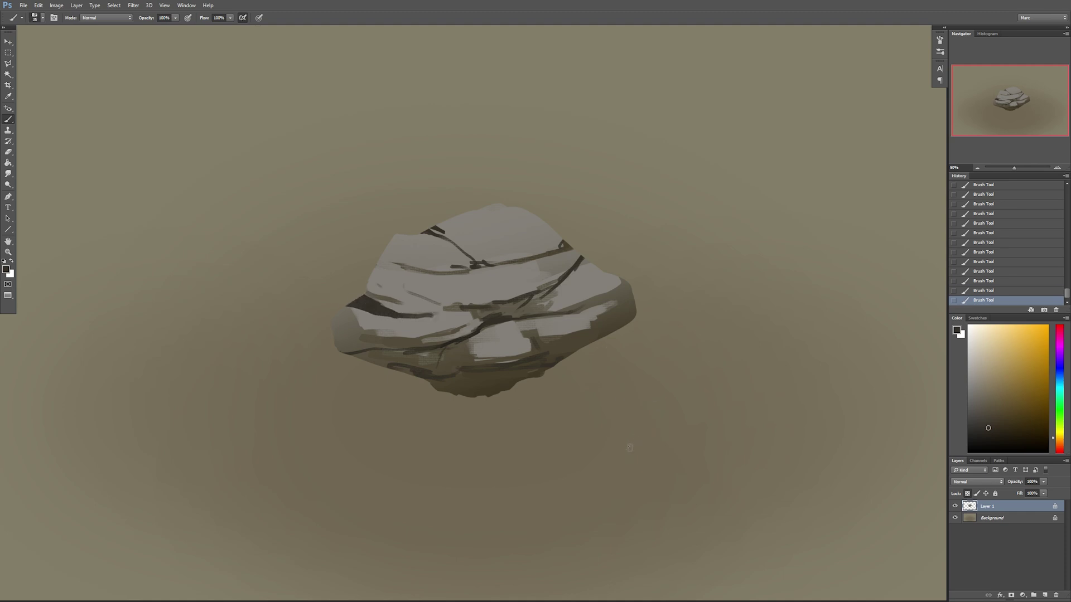
- Check the rock layer's visibility and unlock its transparent pixels
{"action": "left_click", "coordinate": [474, 274], "text": "alt"}
{"action": "left_click", "coordinate": [955, 505]}
{"action": "left_click", "coordinate": [955, 506]}
{"action": "left_click", "coordinate": [967, 494]}
- Sample the left side's grays and repaint the rock's upper left outline beyond the old silhouette
{"action": "left_click", "coordinate": [401, 307], "text": "alt"}
{"action": "key", "text": "]"}
{"action": "left_click", "coordinate": [405, 258], "text": "alt"}
{"action": "left_click", "coordinate": [389, 354], "text": "alt"}
{"action": "left_click", "coordinate": [369, 280]}
{"action": "mouse_move", "coordinate": [367, 277]}
{"action": "left_mouse_down"}
{"action": "mouse_move", "coordinate": [386, 246]}
{"action": "mouse_move", "coordinate": [400, 265]}
{"action": "mouse_move", "coordinate": [387, 242]}
{"action": "mouse_move", "coordinate": [385, 255]}
{"action": "mouse_move", "coordinate": [393, 238]}
{"action": "mouse_move", "coordinate": [437, 222]}
{"action": "mouse_move", "coordinate": [431, 249]}
{"action": "mouse_move", "coordinate": [404, 249]}
{"action": "mouse_move", "coordinate": [405, 262]}
{"action": "mouse_move", "coordinate": [401, 244]}
{"action": "mouse_move", "coordinate": [392, 249]}
{"action": "mouse_move", "coordinate": [414, 231]}
{"action": "left_mouse_up"}
- Sample grays from the middle layer and shade its left end with a larger brush
{"action": "key", "text": "bracketright"}
{"action": "key", "text": "bracketright"}
{"action": "key", "text": "bracketright"}
{"action": "key", "text": "bracketleft"}
{"action": "key", "text": "bracketleft"}
{"action": "left_click", "coordinate": [409, 275], "text": "alt"}
{"action": "key", "text": "bracketright"}
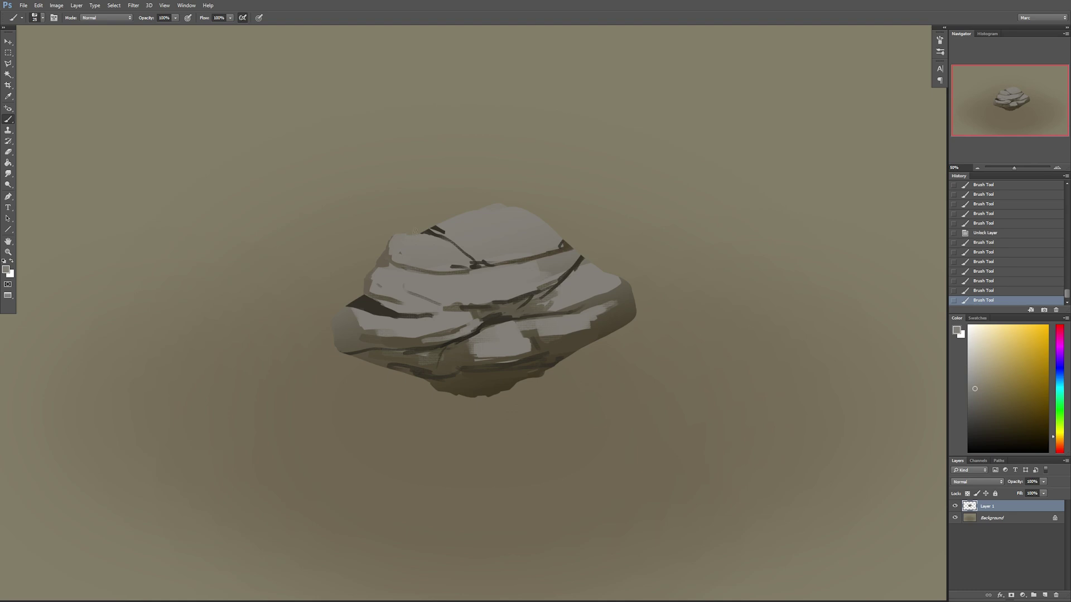
{"action": "left_click", "coordinate": [388, 265], "text": "alt"}
{"action": "key", "text": "bracketright"}
{"action": "key", "text": "bracketright"}
{"action": "key", "text": "bracketright"}
{"action": "key", "text": "bracketright"}
{"action": "key", "text": "bracketright"}
{"action": "mouse_move", "coordinate": [382, 270]}
{"action": "left_mouse_down"}
{"action": "mouse_move", "coordinate": [384, 292]}
{"action": "mouse_move", "coordinate": [458, 284]}
{"action": "mouse_move", "coordinate": [382, 266]}
{"action": "mouse_move", "coordinate": [405, 299]}
{"action": "mouse_move", "coordinate": [404, 275]}
{"action": "mouse_move", "coordinate": [509, 286]}
{"action": "mouse_move", "coordinate": [472, 312]}
{"action": "mouse_move", "coordinate": [416, 284]}
{"action": "left_mouse_up"}
- Sample a tone near the central crack and add a shading stroke to the middle layer's left part
{"action": "key", "text": "bracketright"}
{"action": "key", "text": "bracketright"}
{"action": "key", "text": "bracketright"}
{"action": "left_click", "coordinate": [472, 313], "text": "alt"}
{"action": "key", "text": "bracketleft"}
{"action": "left_click_drag", "start_coordinate": [393, 277], "coordinate": [427, 280]}
- Sample nearby tones and reshape the notch at the top end of the upper block's crack with small strokes
{"action": "left_click", "coordinate": [387, 280], "text": "alt"}
{"action": "key", "text": "bracketleft"}
{"action": "key", "text": "bracketleft"}
{"action": "left_click_drag", "start_coordinate": [429, 230], "coordinate": [452, 231]}
{"action": "key", "text": "bracketleft"}
{"action": "left_click", "coordinate": [452, 227], "text": "alt"}
{"action": "left_click", "coordinate": [454, 225], "text": "alt"}
{"action": "mouse_move", "coordinate": [438, 225]}
{"action": "left_mouse_down"}
{"action": "mouse_move", "coordinate": [454, 219]}
{"action": "mouse_move", "coordinate": [429, 224]}
{"action": "mouse_move", "coordinate": [444, 232]}
{"action": "left_mouse_up"}
- Sample a crack's dark tone and paint a thin shadow down the left edge to the notch above the left ledge
{"action": "left_click", "coordinate": [429, 227], "text": "alt"}
{"action": "key", "text": "bracketleft"}
{"action": "left_click", "coordinate": [438, 252], "text": "alt"}
{"action": "key", "text": "bracketleft"}
{"action": "key", "text": "ctrl+z"}
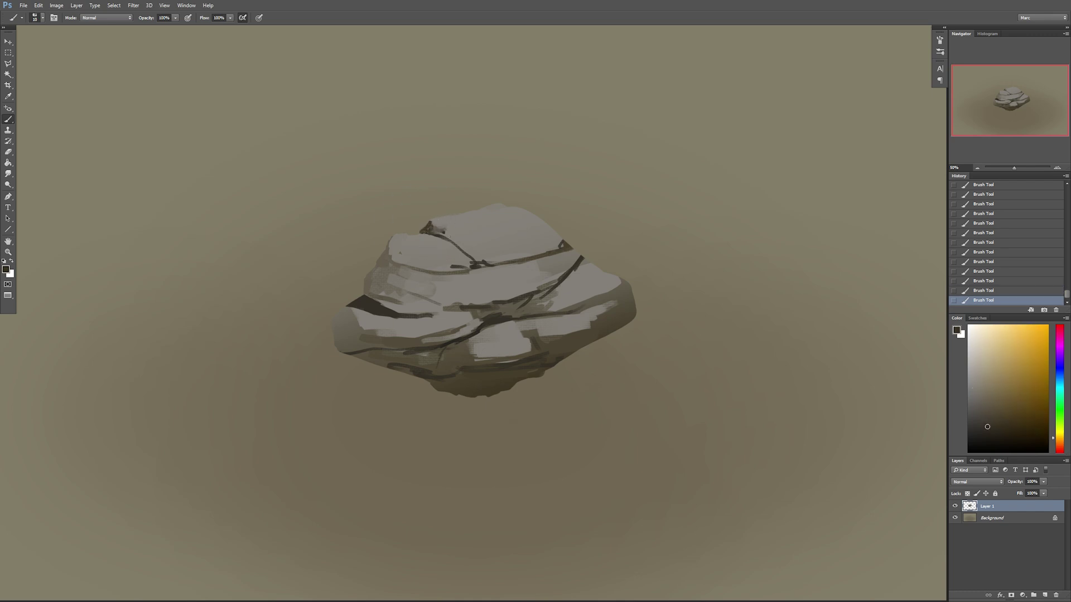
{"action": "mouse_move", "coordinate": [385, 256]}
{"action": "left_mouse_down"}
{"action": "mouse_move", "coordinate": [368, 274]}
{"action": "mouse_move", "coordinate": [363, 299]}
{"action": "mouse_move", "coordinate": [404, 304]}
{"action": "mouse_move", "coordinate": [353, 304]}
{"action": "left_mouse_up"}
- Sample the left ledge's light gray and broaden the light planes on the lower front block and right ledge with a larger brush
{"action": "left_click", "coordinate": [380, 320], "text": "alt"}
{"action": "key", "text": "bracketright"}
{"action": "key", "text": "bracketright"}
{"action": "key", "text": "bracketright"}
{"action": "key", "text": "bracketright"}
{"action": "key", "text": "bracketright"}
{"action": "key", "text": "bracketright"}
{"action": "key", "text": "bracketright"}
{"action": "left_click_drag", "start_coordinate": [479, 342], "coordinate": [457, 352]}
{"action": "mouse_move", "coordinate": [519, 322]}
{"action": "left_mouse_down"}
{"action": "mouse_move", "coordinate": [585, 316]}
{"action": "mouse_move", "coordinate": [605, 300]}
{"action": "mouse_move", "coordinate": [546, 306]}
{"action": "mouse_move", "coordinate": [604, 286]}
{"action": "left_mouse_up"}
- Sample mid tones and shade the right part of the middle layer with broad strokes
{"action": "left_click", "coordinate": [591, 302], "text": "alt"}
{"action": "key", "text": "bracketright"}
{"action": "left_click", "coordinate": [519, 305], "text": "alt"}
{"action": "key", "text": "bracketright"}
{"action": "key", "text": "bracketright"}
{"action": "key", "text": "bracketright"}
{"action": "left_click_drag", "start_coordinate": [537, 278], "coordinate": [504, 298]}
{"action": "mouse_move", "coordinate": [551, 263]}
{"action": "left_mouse_down"}
{"action": "mouse_move", "coordinate": [500, 288]}
{"action": "mouse_move", "coordinate": [548, 279]}
{"action": "mouse_move", "coordinate": [513, 282]}
{"action": "mouse_move", "coordinate": [528, 273]}
{"action": "mouse_move", "coordinate": [496, 290]}
{"action": "mouse_move", "coordinate": [561, 261]}
{"action": "left_mouse_up"}
- Sample the dark tone beside the lower front block and shade the right ledge's lower edge with a smaller brush
{"action": "key", "text": "bracketleft"}
{"action": "key", "text": "bracketleft"}
{"action": "left_click", "coordinate": [511, 269], "text": "alt"}
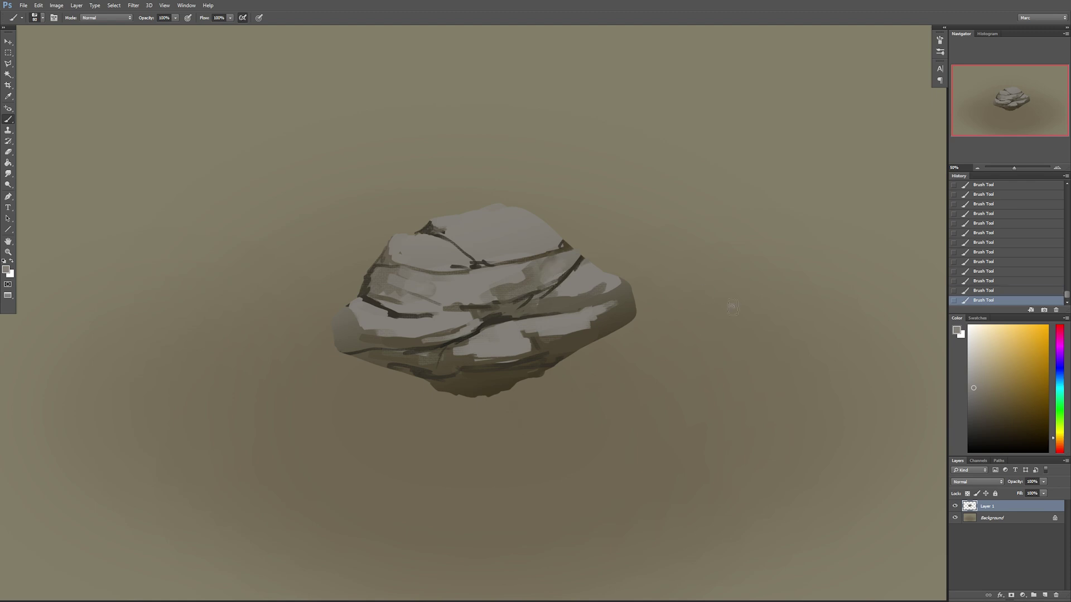
{"action": "left_click", "coordinate": [545, 337], "text": "alt"}
{"action": "key", "text": "bracketleft"}
{"action": "left_click_drag", "start_coordinate": [612, 306], "coordinate": [581, 324]}
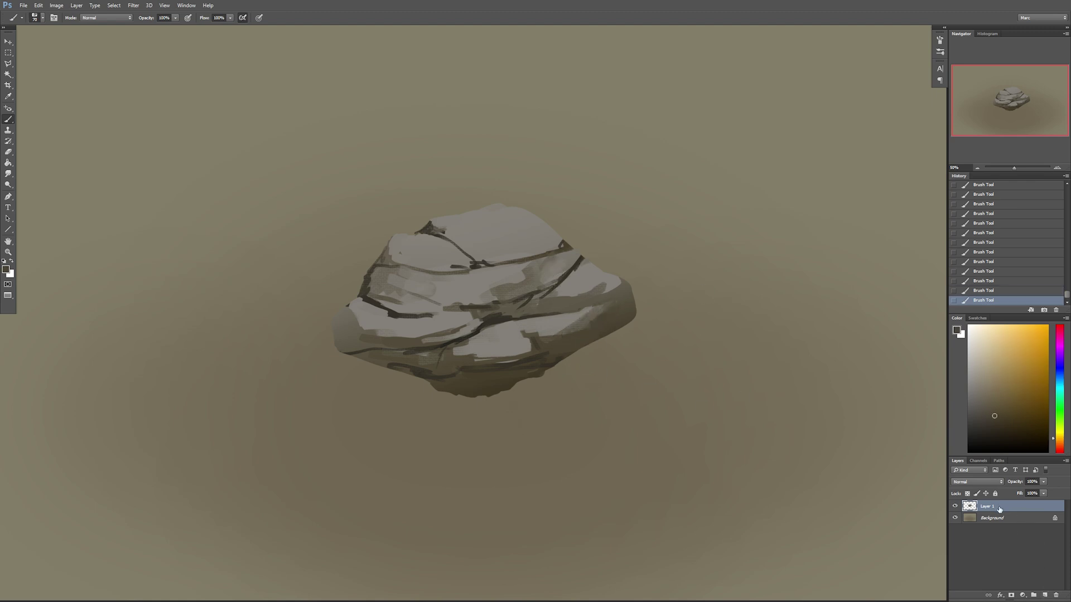
- Load the rock layer's outline as a selection and add a new layer above it
{"action": "left_click", "coordinate": [971, 508], "text": "ctrl"}
{"action": "left_click", "coordinate": [1045, 595]}
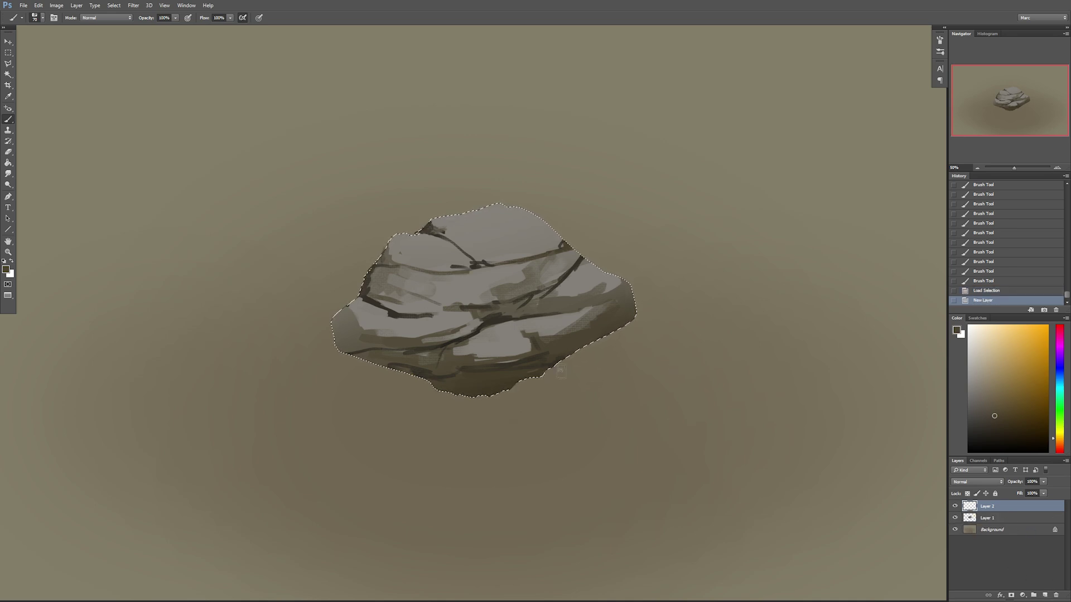
- Choose a speckled texture brush and enlarge it to 1400 px
{"action": "right_click", "coordinate": [588, 341]}
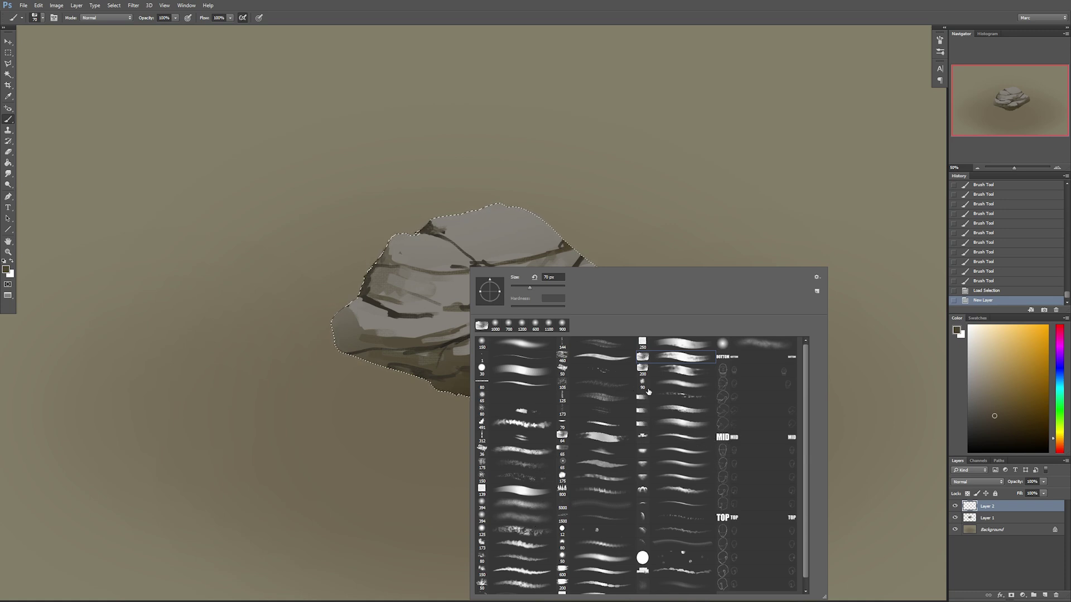
{"action": "double_click", "coordinate": [604, 398]}
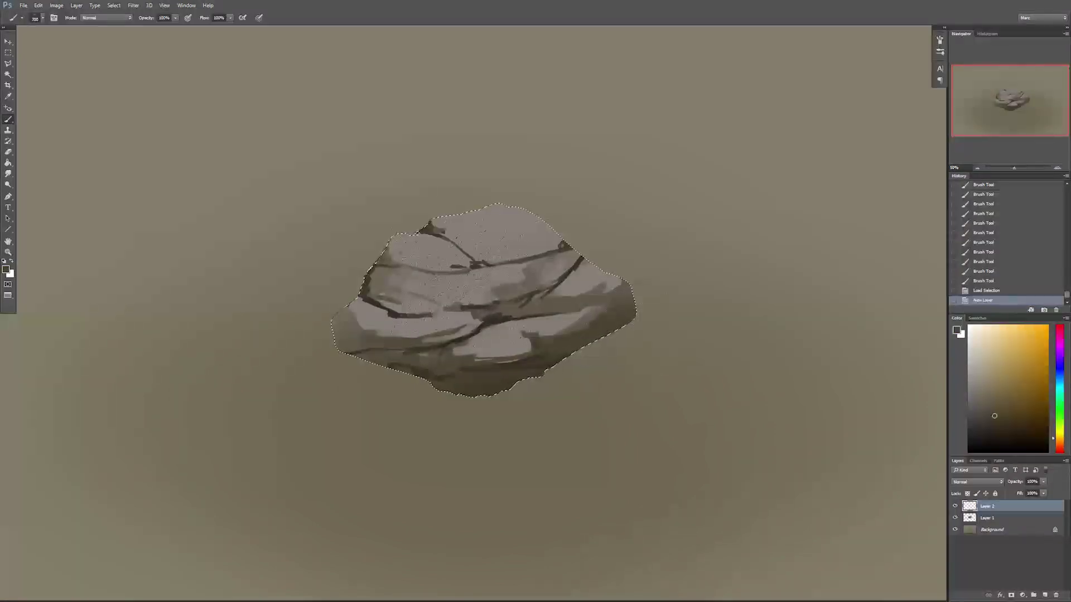
{"action": "key", "text": "bracketright"}
{"action": "key", "text": "bracketright"}
{"action": "key", "text": "bracketright"}
{"action": "key", "text": "bracketright"}
{"action": "key", "text": "bracketright"}
{"action": "key", "text": "bracketright"}
{"action": "key", "text": "bracketright"}
{"action": "key", "text": "bracketright"}
{"action": "key", "text": "bracketright"}
- Set the brush to Color mode with a more saturated dark brown and a lower opacity
{"action": "left_click", "coordinate": [106, 18]}
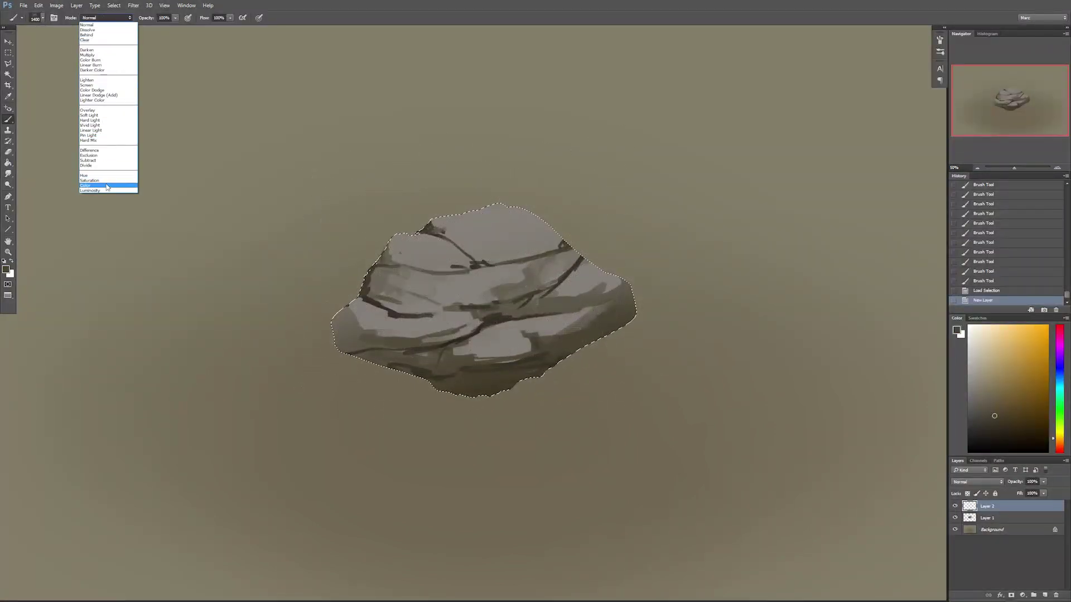
{"action": "left_click", "coordinate": [105, 185]}
{"action": "left_click", "coordinate": [1010, 412]}
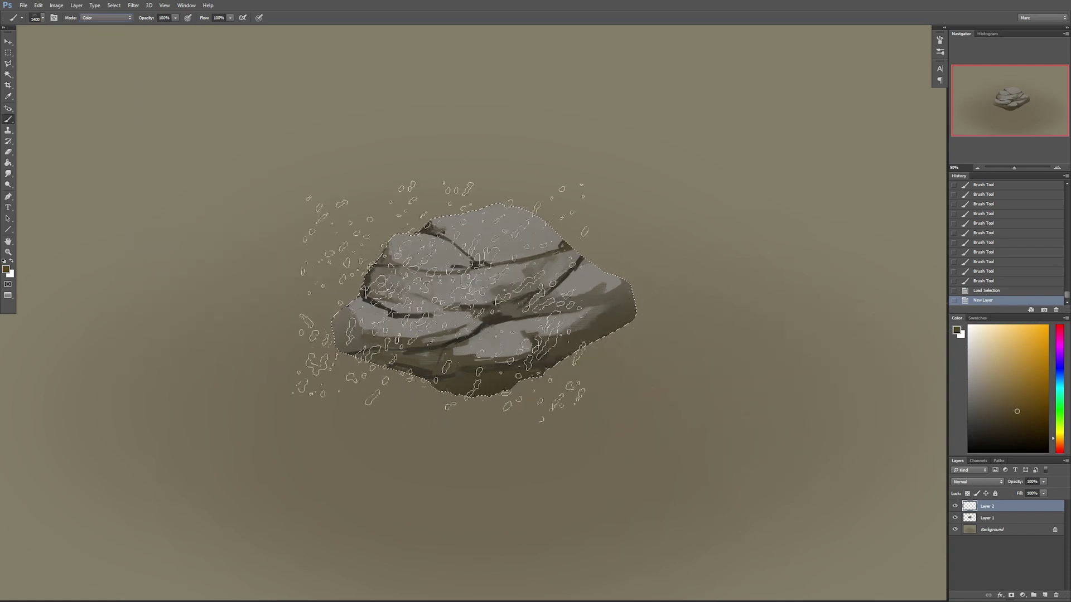
{"action": "left_click", "coordinate": [175, 18]}
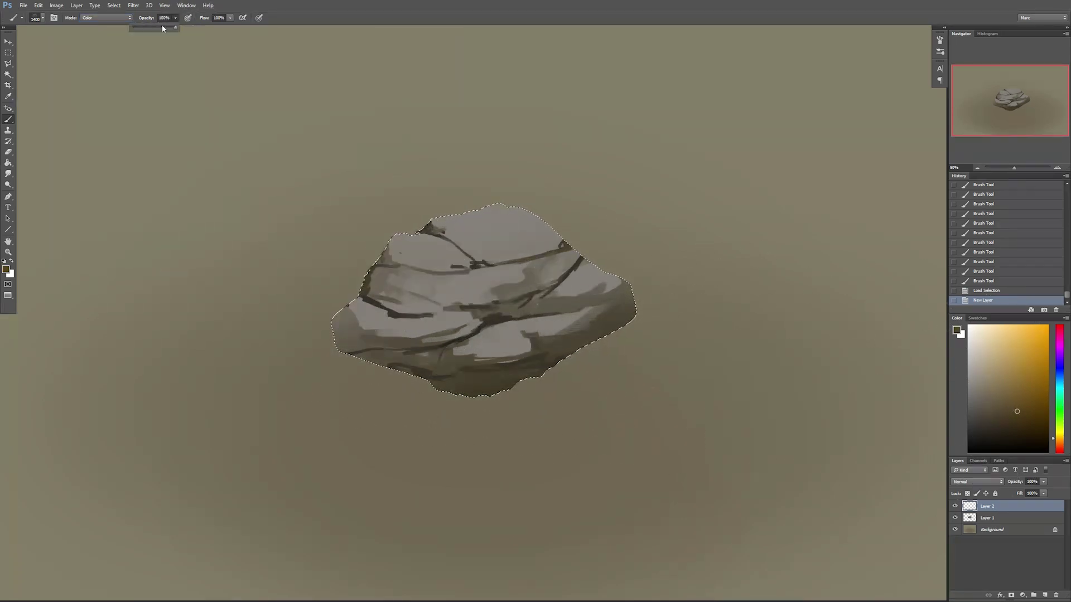
{"action": "left_click", "coordinate": [437, 383]}
- Apply the speckled brown texture over the selected rock and enlarge the brush to 2500 px
{"action": "key", "text": "]"}
{"action": "key", "text": "]"}
{"action": "left_click_drag", "start_coordinate": [454, 322], "coordinate": [549, 298]}
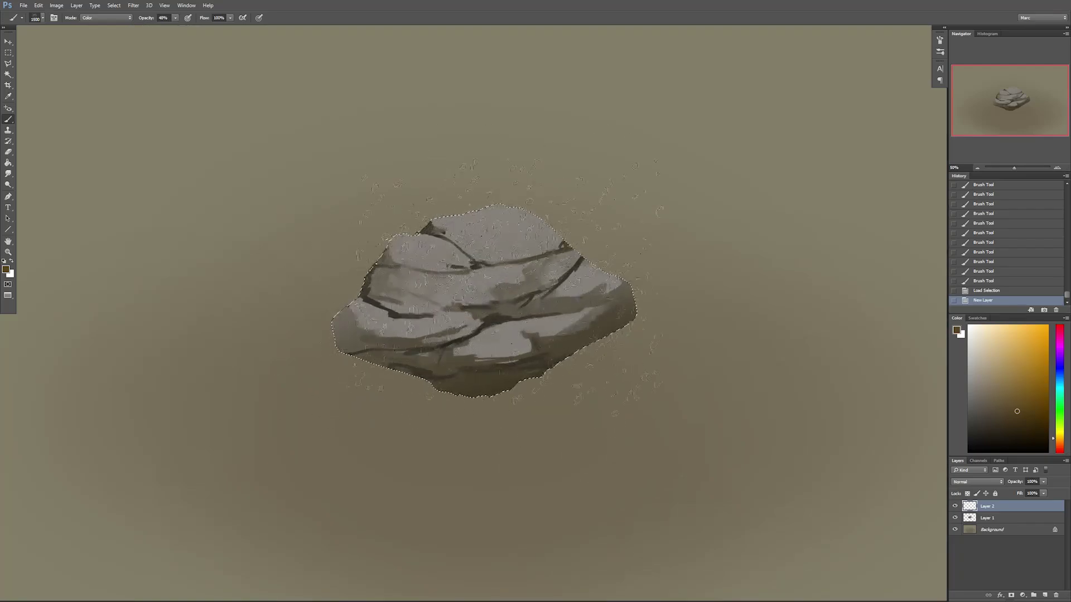
{"action": "key", "text": "bracketright"}
{"action": "key", "text": "bracketright"}
{"action": "key", "text": "bracketright"}
{"action": "key", "text": "bracketright"}
{"action": "key", "text": "bracketright"}
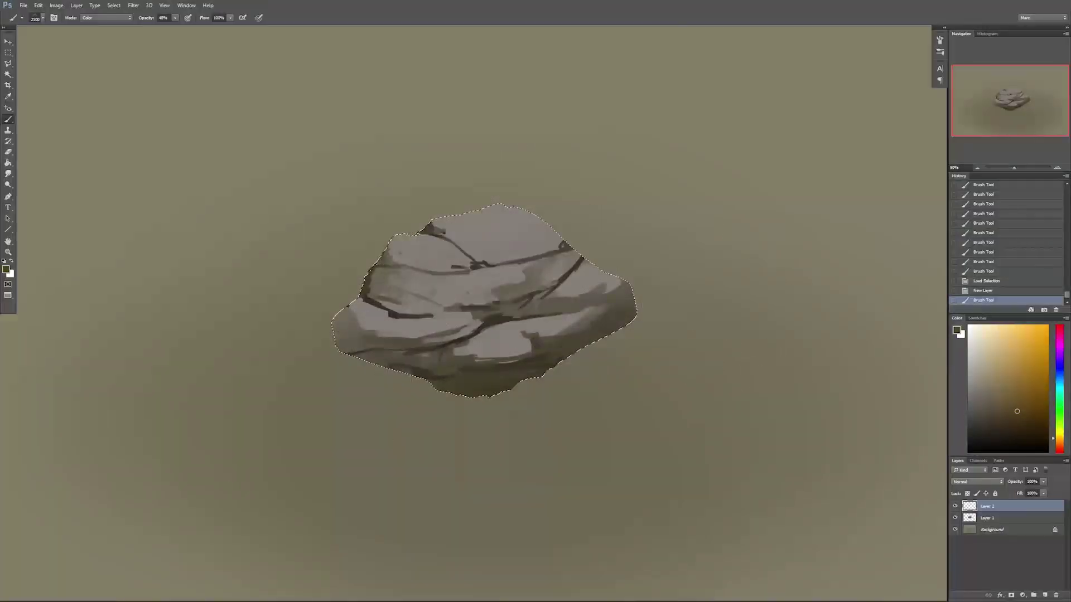
- Enlarge the speckled brush far beyond the rock's width and lay more brown texture over the selected rock
{"action": "key", "text": "]"}
{"action": "key", "text": "]"}
{"action": "key", "text": "]"}
{"action": "key", "text": "]"}
{"action": "key", "text": "]"}
{"action": "key", "text": "]"}
{"action": "key", "text": "]"}
{"action": "key", "text": "]"}
{"action": "key", "text": "]"}
{"action": "key", "text": "]"}
{"action": "key", "text": "]"}
{"action": "key", "text": "]"}
{"action": "key", "text": "]"}
{"action": "key", "text": "]"}
{"action": "key", "text": "]"}
{"action": "key", "text": "]"}
{"action": "key", "text": "]"}
{"action": "key", "text": "]"}
{"action": "key", "text": "]"}
{"action": "key", "text": "]"}
{"action": "left_click_drag", "start_coordinate": [638, 364], "coordinate": [564, 365]}
{"action": "mouse_move", "coordinate": [623, 300]}
{"action": "left_mouse_down"}
{"action": "mouse_move", "coordinate": [550, 380]}
{"action": "mouse_move", "coordinate": [650, 346]}
{"action": "mouse_move", "coordinate": [579, 346]}
{"action": "mouse_move", "coordinate": [552, 360]}
{"action": "mouse_move", "coordinate": [632, 301]}
{"action": "left_mouse_up"}
{"action": "key", "text": "bracketleft"}
{"action": "key", "text": "bracketleft"}
{"action": "key", "text": "bracketleft"}
{"action": "key", "text": "bracketleft"}
{"action": "key", "text": "bracketleft"}
{"action": "left_click_drag", "start_coordinate": [623, 340], "coordinate": [571, 291]}
- Switch the brush color to a saturated dark red-orange and add reddish speckles to the rock
{"action": "left_click_drag", "start_coordinate": [1026, 406], "coordinate": [1043, 407]}
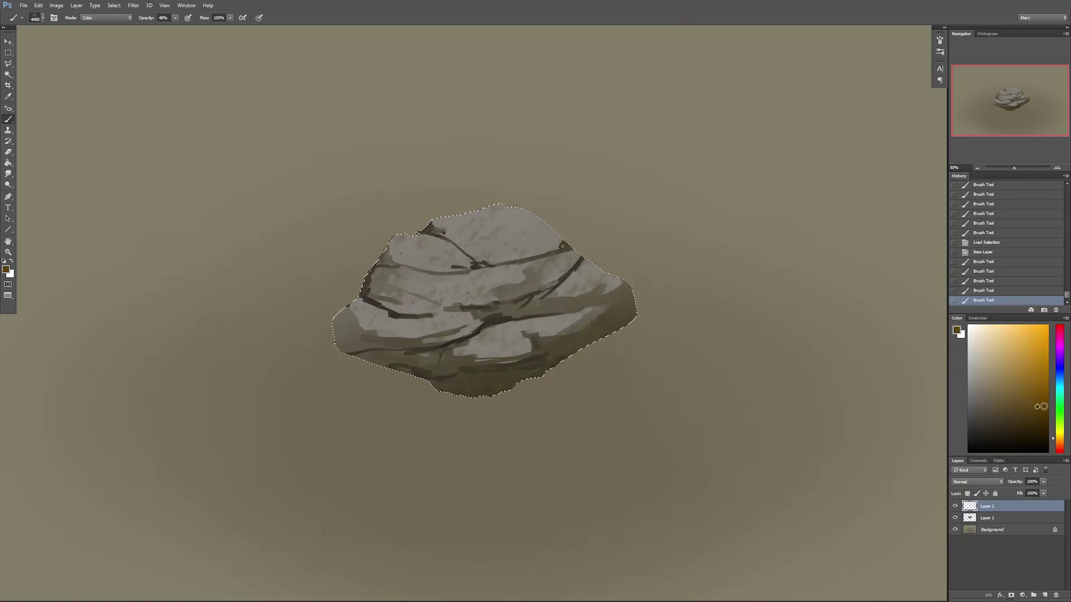
{"action": "left_click", "coordinate": [1060, 447]}
{"action": "left_click", "coordinate": [322, 314]}
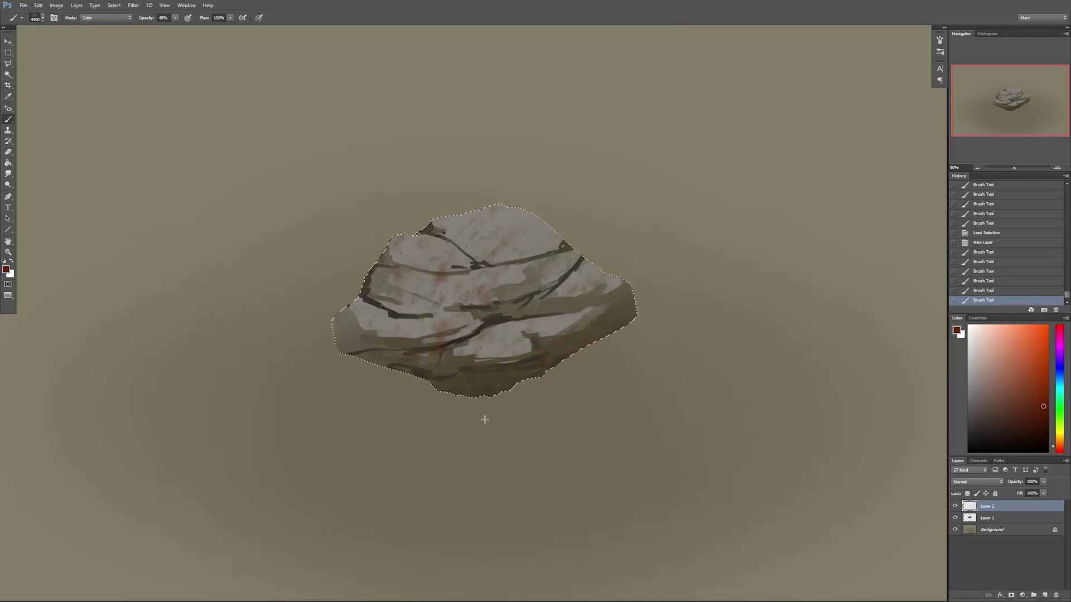
- Change the brush color to a muted dark purple and sweep the speckled texture across the lower rock
{"action": "left_click", "coordinate": [1063, 425]}
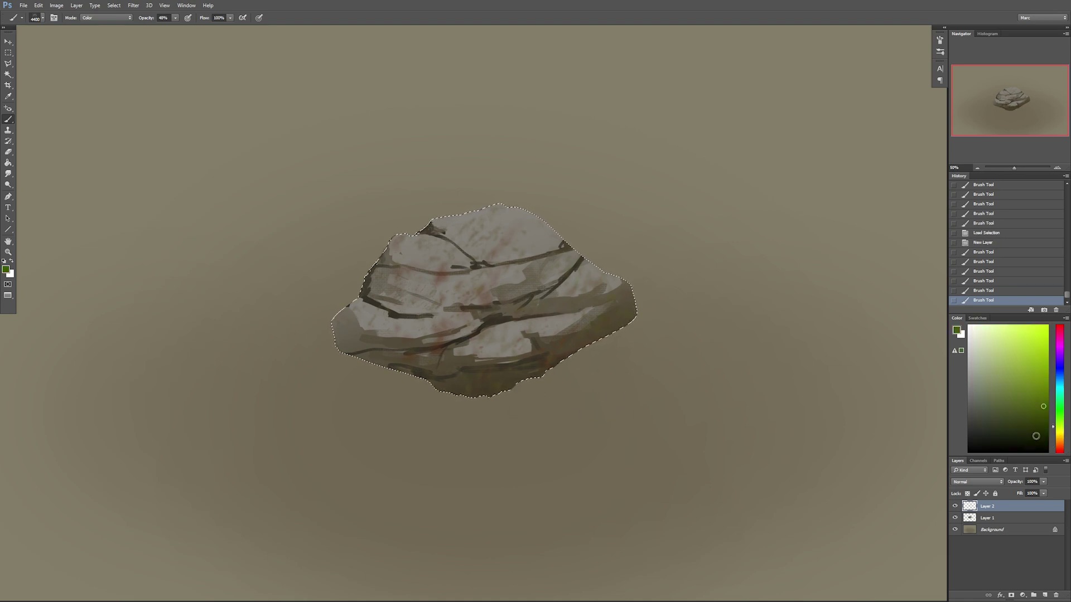
{"action": "left_click", "coordinate": [1062, 336]}
{"action": "left_click", "coordinate": [995, 409]}
{"action": "left_click_drag", "start_coordinate": [378, 376], "coordinate": [818, 390]}
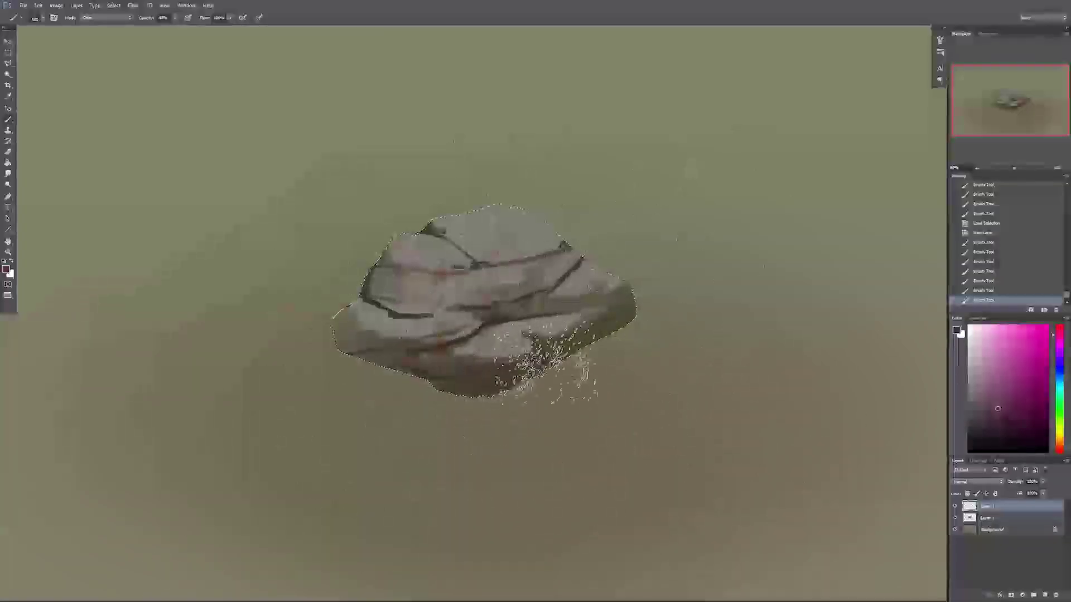
- Switch to the soft round brush and set its blending mode to Multiply
{"action": "right_click", "coordinate": [563, 360]}
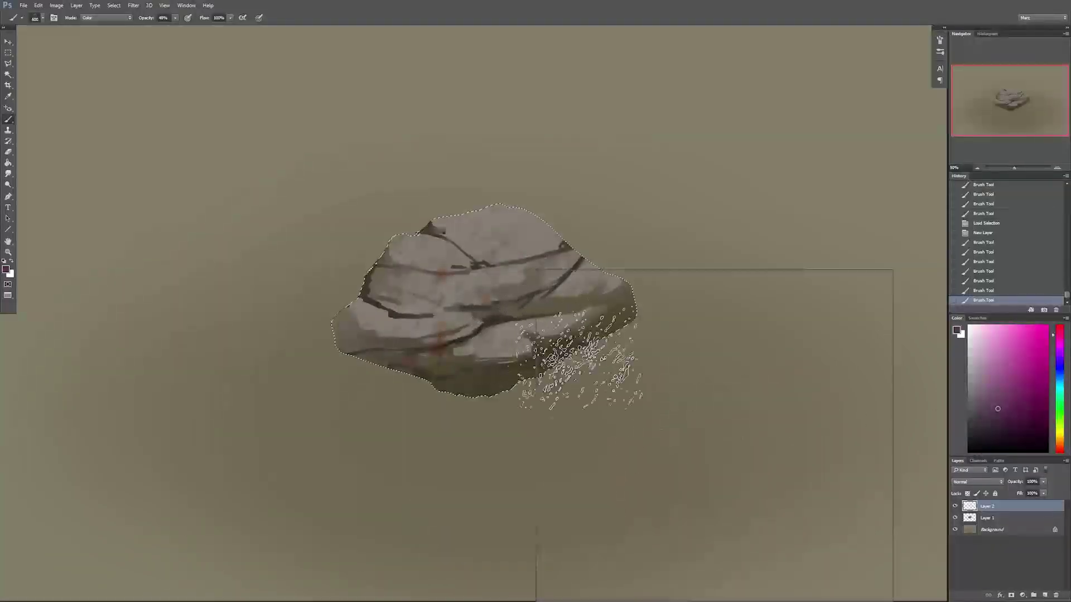
{"action": "double_click", "coordinate": [668, 387]}
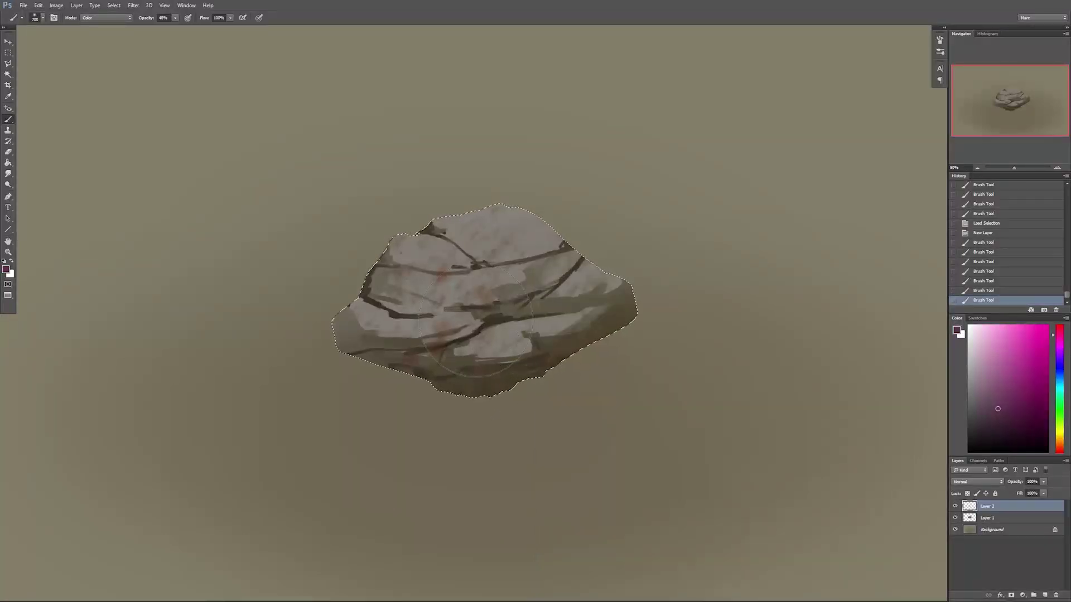
{"action": "left_click", "coordinate": [106, 17]}
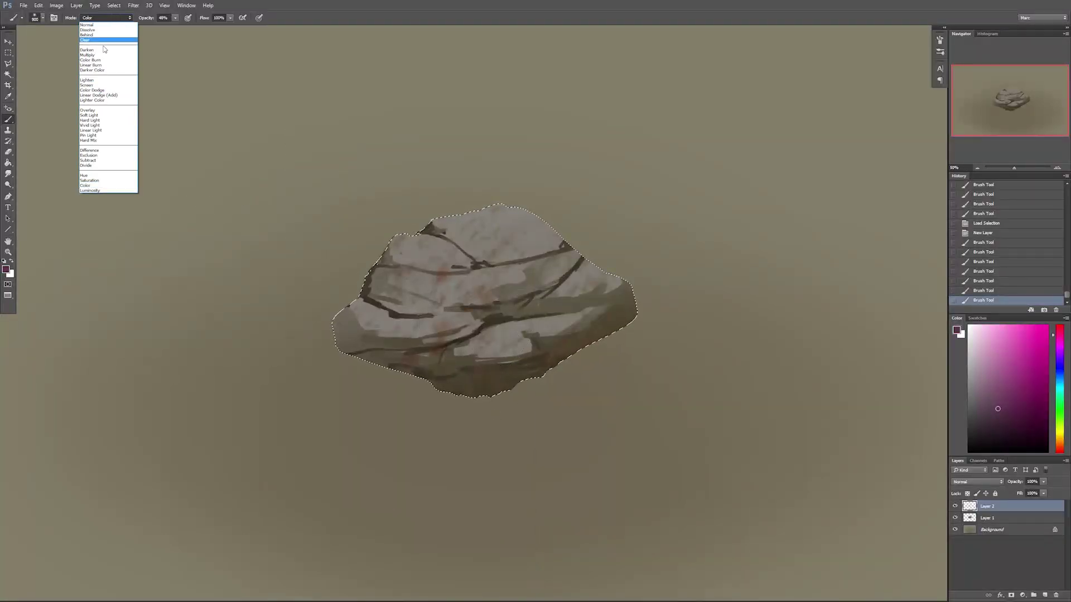
{"action": "left_click", "coordinate": [106, 47]}
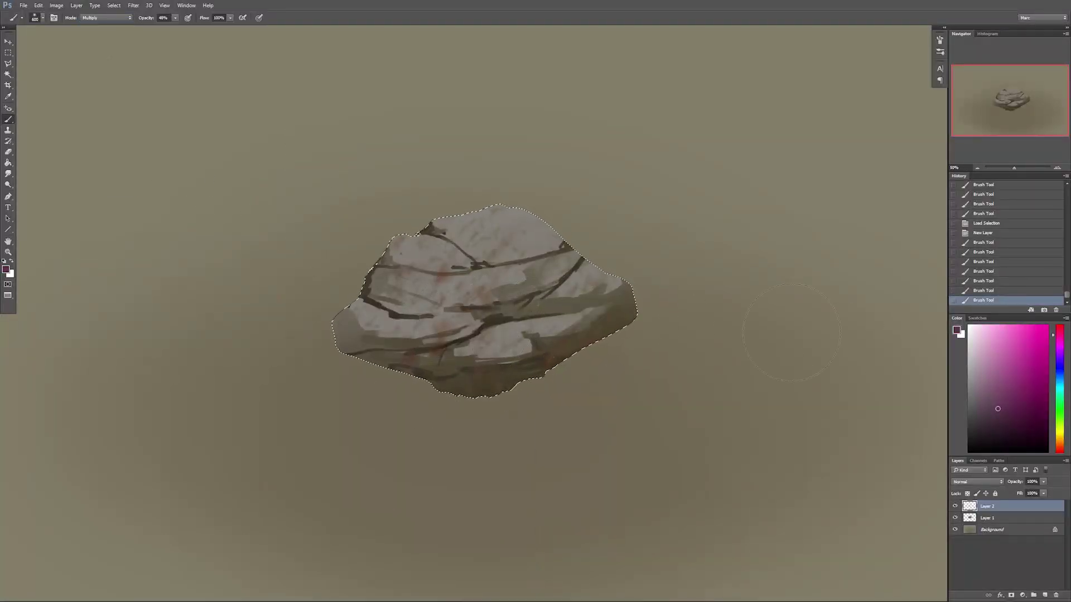
- Pick a dark orange-brown and shade softly along the rock's central crack with a smaller brush
{"action": "left_click_drag", "start_coordinate": [1061, 441], "coordinate": [1061, 438]}
{"action": "left_click_drag", "start_coordinate": [998, 409], "coordinate": [1022, 410]}
{"action": "key", "text": "bracketleft"}
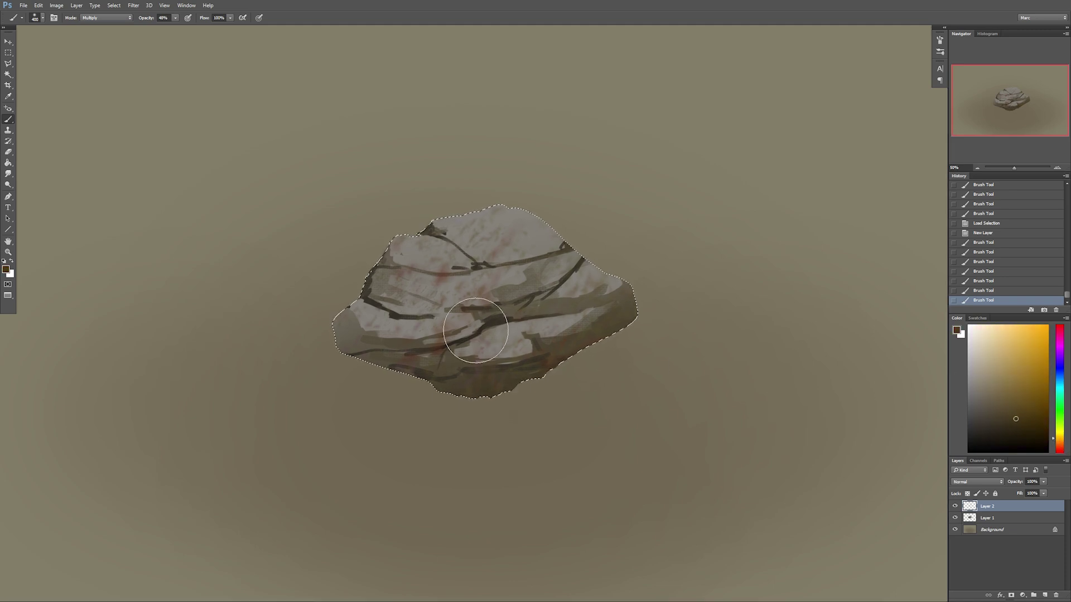
{"action": "key", "text": "bracketleft"}
{"action": "key", "text": "bracketleft"}
{"action": "key", "text": "bracketleft"}
{"action": "left_click_drag", "start_coordinate": [470, 330], "coordinate": [511, 309]}
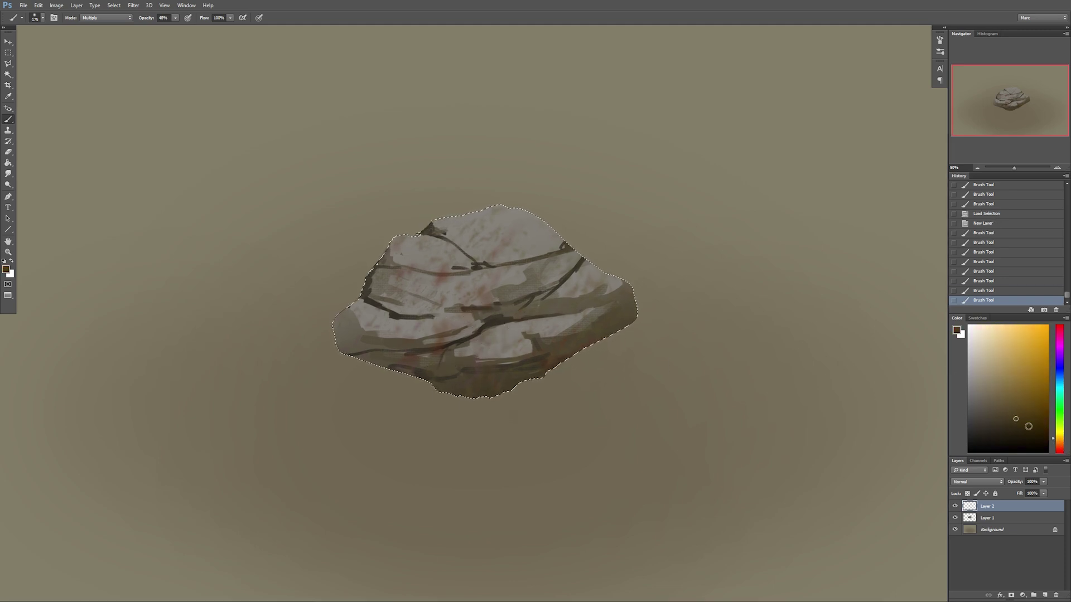
- Merge the speckle layer down into the rock layer, deselect, and lock the layer's transparent pixels
{"action": "left_click", "coordinate": [989, 519]}
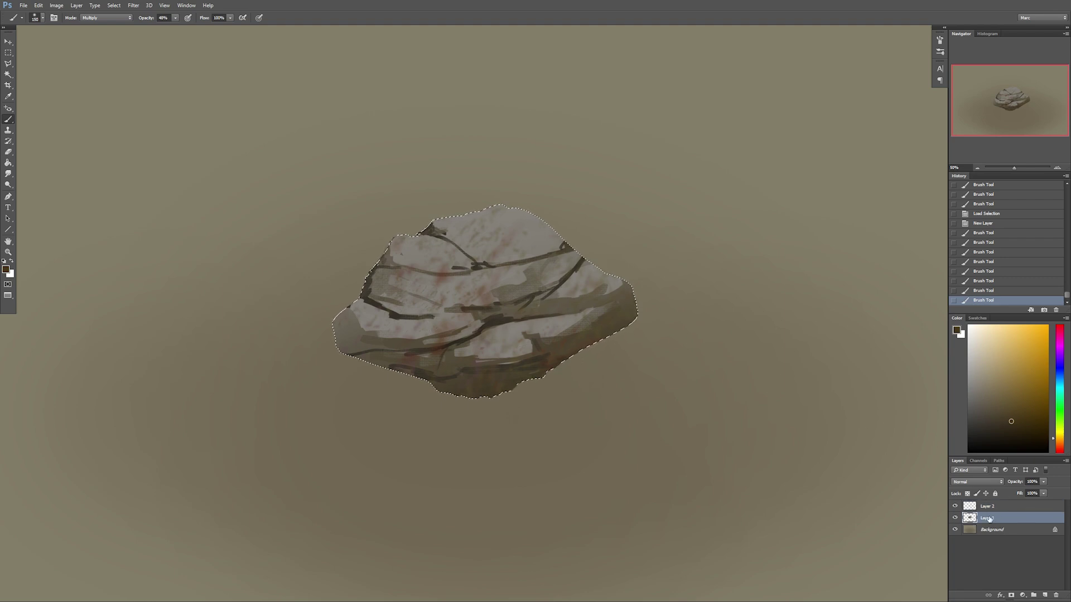
{"action": "left_click", "coordinate": [984, 507]}
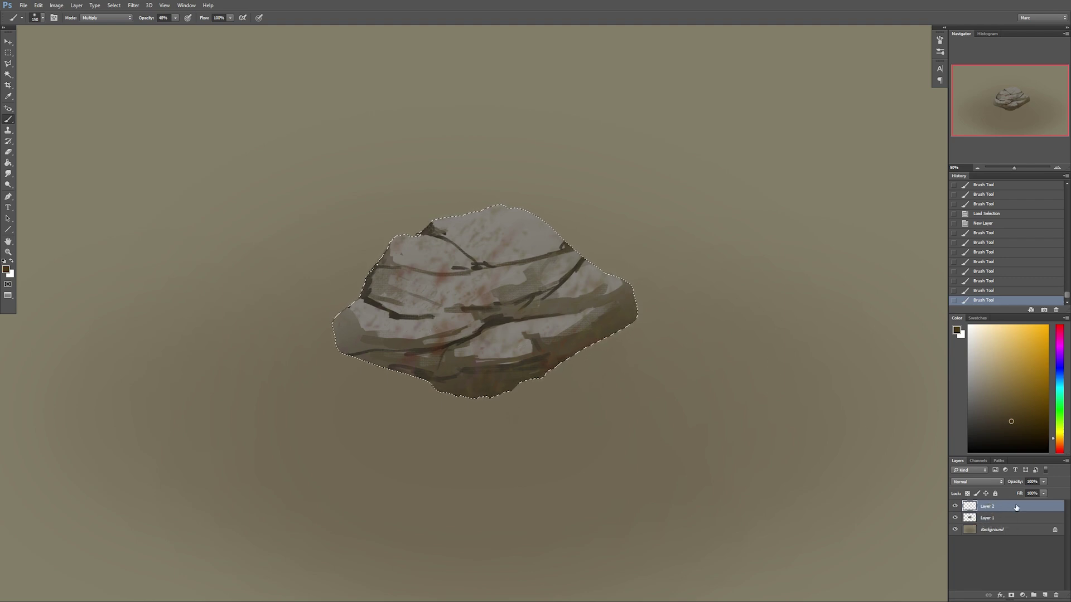
{"action": "key", "text": "ctrl+e"}
{"action": "key", "text": "ctrl+d"}
{"action": "key", "text": "bracketleft"}
{"action": "key", "text": "bracketleft"}
{"action": "key", "text": "bracketleft"}
{"action": "left_click", "coordinate": [969, 494]}
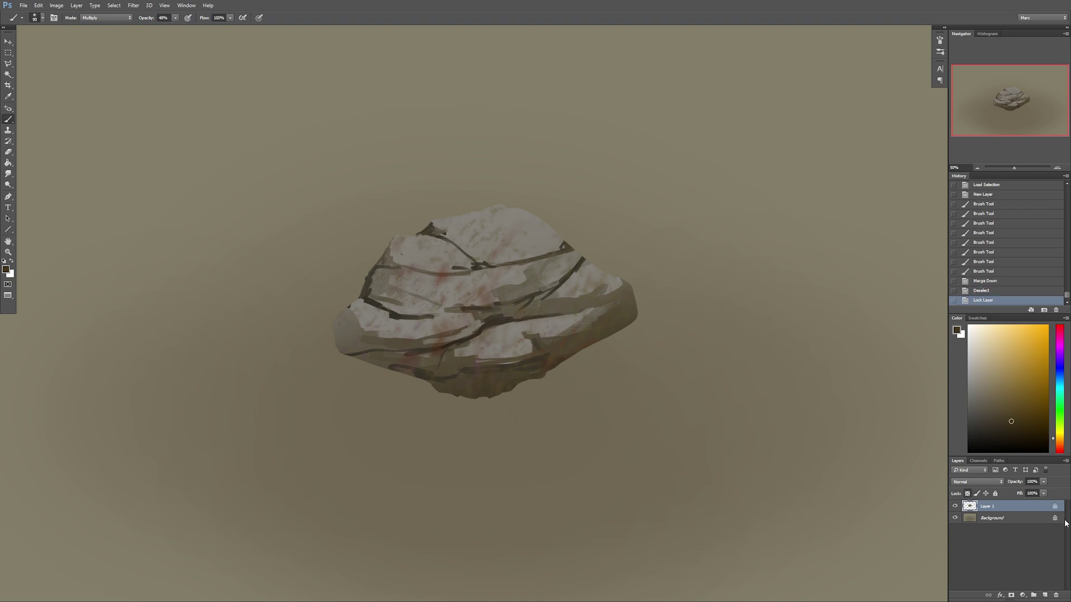
- Shade the rock's lower ledge and the crack running toward its right shoulder with soft Multiply strokes
{"action": "key", "text": "bracketright"}
{"action": "key", "text": "bracketright"}
{"action": "key", "text": "bracketright"}
{"action": "key", "text": "bracketright"}
{"action": "key", "text": "bracketright"}
{"action": "left_click_drag", "start_coordinate": [365, 353], "coordinate": [414, 355]}
{"action": "key", "text": "bracketleft"}
{"action": "key", "text": "bracketleft"}
{"action": "mouse_move", "coordinate": [422, 352]}
{"action": "left_mouse_down"}
{"action": "mouse_move", "coordinate": [593, 305]}
{"action": "mouse_move", "coordinate": [582, 300]}
{"action": "mouse_move", "coordinate": [607, 308]}
{"action": "mouse_move", "coordinate": [625, 289]}
{"action": "left_mouse_up"}
- Darken the diagonal crack on the rock's upper right side with short strokes of a small soft brush
{"action": "key", "text": "bracketleft"}
{"action": "key", "text": "bracketleft"}
{"action": "key", "text": "bracketright"}
{"action": "key", "text": "bracketright"}
{"action": "key", "text": "bracketright"}
{"action": "key", "text": "bracketleft"}
{"action": "key", "text": "bracketleft"}
{"action": "key", "text": "bracketleft"}
{"action": "left_click_drag", "start_coordinate": [545, 292], "coordinate": [541, 297]}
{"action": "mouse_move", "coordinate": [550, 290]}
{"action": "left_mouse_down"}
{"action": "mouse_move", "coordinate": [591, 252]}
{"action": "mouse_move", "coordinate": [547, 295]}
{"action": "left_mouse_up"}
{"action": "key", "text": "bracketleft"}
{"action": "mouse_move", "coordinate": [567, 254]}
{"action": "left_mouse_down"}
{"action": "mouse_move", "coordinate": [439, 279]}
{"action": "mouse_move", "coordinate": [383, 269]}
{"action": "mouse_move", "coordinate": [383, 298]}
{"action": "mouse_move", "coordinate": [474, 312]}
{"action": "left_mouse_up"}
- Raise the brush opacity to 100%, choose a lighter brown, and darken the rock's lower left planes
{"action": "key", "text": "bracketright"}
{"action": "key", "text": "bracketright"}
{"action": "key", "text": "bracketright"}
{"action": "key", "text": "bracketright"}
{"action": "key", "text": "bracketright"}
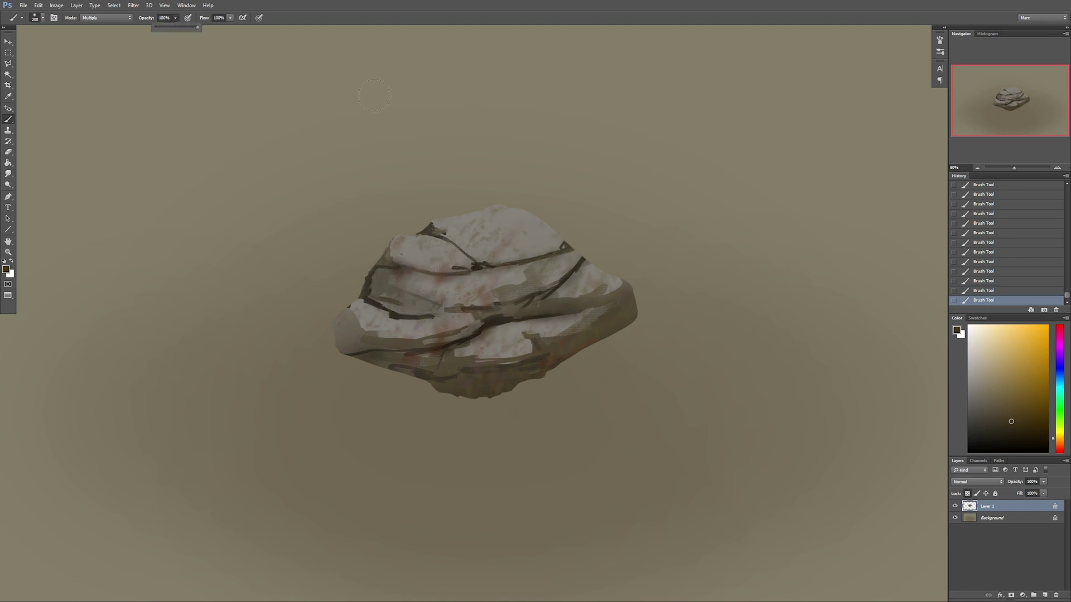
{"action": "left_click", "coordinate": [1008, 405]}
{"action": "mouse_move", "coordinate": [502, 320]}
{"action": "left_mouse_down"}
{"action": "mouse_move", "coordinate": [580, 312]}
{"action": "mouse_move", "coordinate": [511, 319]}
{"action": "mouse_move", "coordinate": [595, 321]}
{"action": "mouse_move", "coordinate": [587, 346]}
{"action": "mouse_move", "coordinate": [487, 391]}
{"action": "mouse_move", "coordinate": [442, 380]}
{"action": "mouse_move", "coordinate": [498, 375]}
{"action": "mouse_move", "coordinate": [350, 339]}
{"action": "mouse_move", "coordinate": [362, 355]}
{"action": "mouse_move", "coordinate": [336, 359]}
{"action": "left_mouse_up"}
- Enlarge the soft brush and darken the whole underside of the rock from left to right
{"action": "key", "text": "bracketright"}
{"action": "key", "text": "bracketright"}
{"action": "key", "text": "bracketright"}
{"action": "key", "text": "bracketright"}
{"action": "key", "text": "bracketright"}
{"action": "key", "text": "bracketright"}
{"action": "key", "text": "bracketright"}
{"action": "mouse_move", "coordinate": [325, 309]}
{"action": "left_mouse_down"}
{"action": "mouse_move", "coordinate": [357, 316]}
{"action": "mouse_move", "coordinate": [395, 362]}
{"action": "mouse_move", "coordinate": [536, 377]}
{"action": "left_mouse_up"}
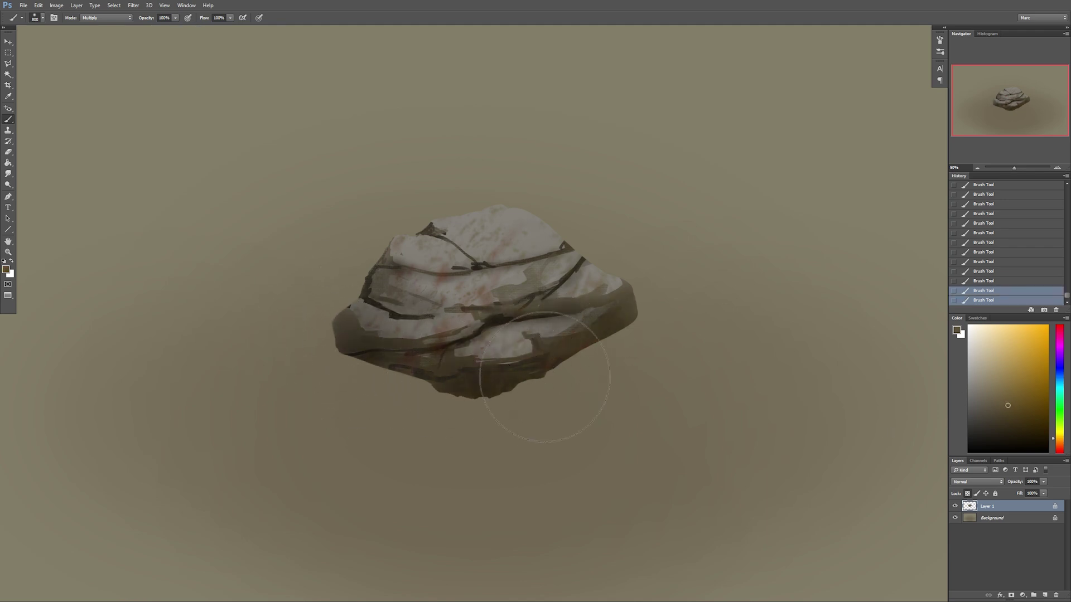
- Deepen the shadows along the rock's middle ledges and diagonal right crack with smaller soft brush sizes
{"action": "key", "text": "bracketleft"}
{"action": "key", "text": "bracketleft"}
{"action": "key", "text": "bracketleft"}
{"action": "key", "text": "bracketleft"}
{"action": "key", "text": "bracketleft"}
{"action": "key", "text": "bracketleft"}
{"action": "key", "text": "bracketleft"}
{"action": "key", "text": "bracketleft"}
{"action": "key", "text": "bracketleft"}
{"action": "key", "text": "bracketleft"}
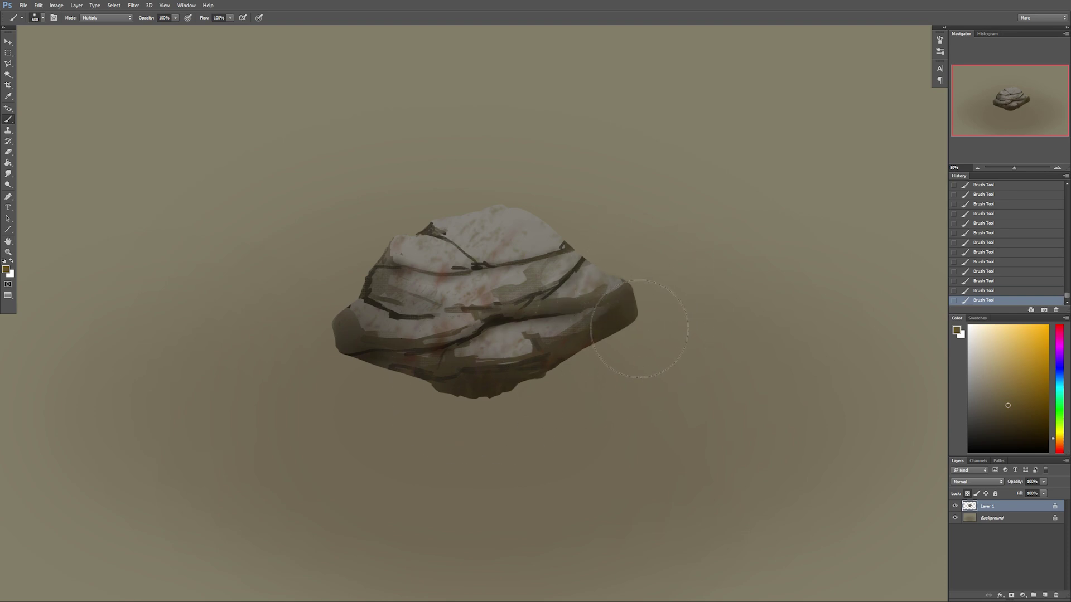
{"action": "mouse_move", "coordinate": [420, 314]}
{"action": "left_mouse_down"}
{"action": "mouse_move", "coordinate": [364, 287]}
{"action": "mouse_move", "coordinate": [441, 314]}
{"action": "mouse_move", "coordinate": [507, 313]}
{"action": "mouse_move", "coordinate": [564, 282]}
{"action": "left_mouse_up"}
{"action": "key", "text": "bracketright"}
{"action": "key", "text": "bracketright"}
{"action": "key", "text": "bracketright"}
{"action": "key", "text": "bracketright"}
{"action": "key", "text": "bracketright"}
{"action": "key", "text": "bracketright"}
{"action": "key", "text": "bracketleft"}
{"action": "key", "text": "bracketleft"}
{"action": "key", "text": "bracketleft"}
{"action": "key", "text": "bracketleft"}
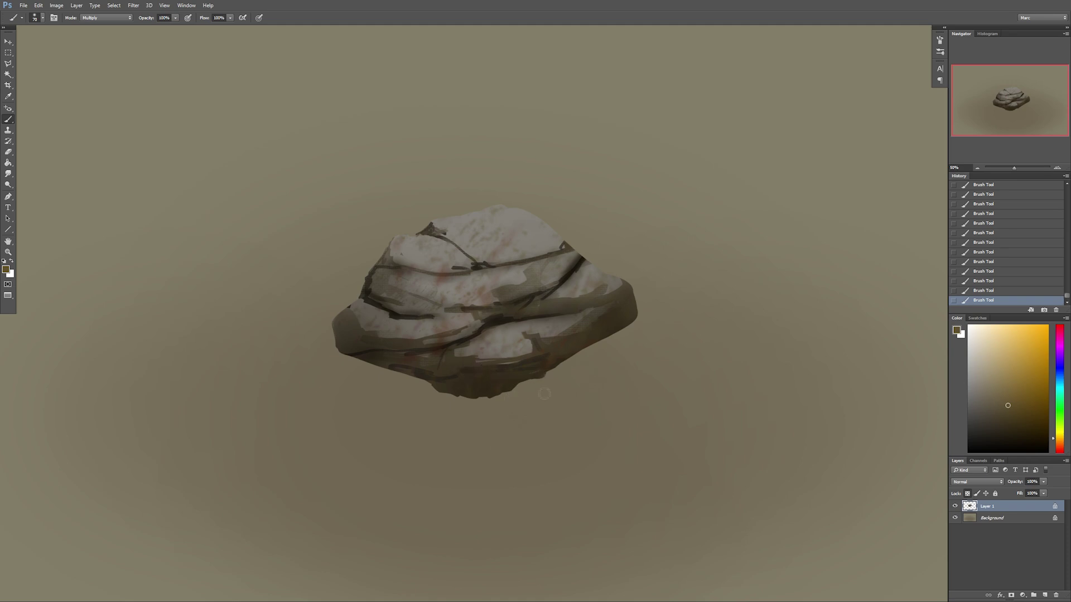
- Choose the hard square brush preset for the rock layer
{"action": "right_click", "coordinate": [619, 413]}
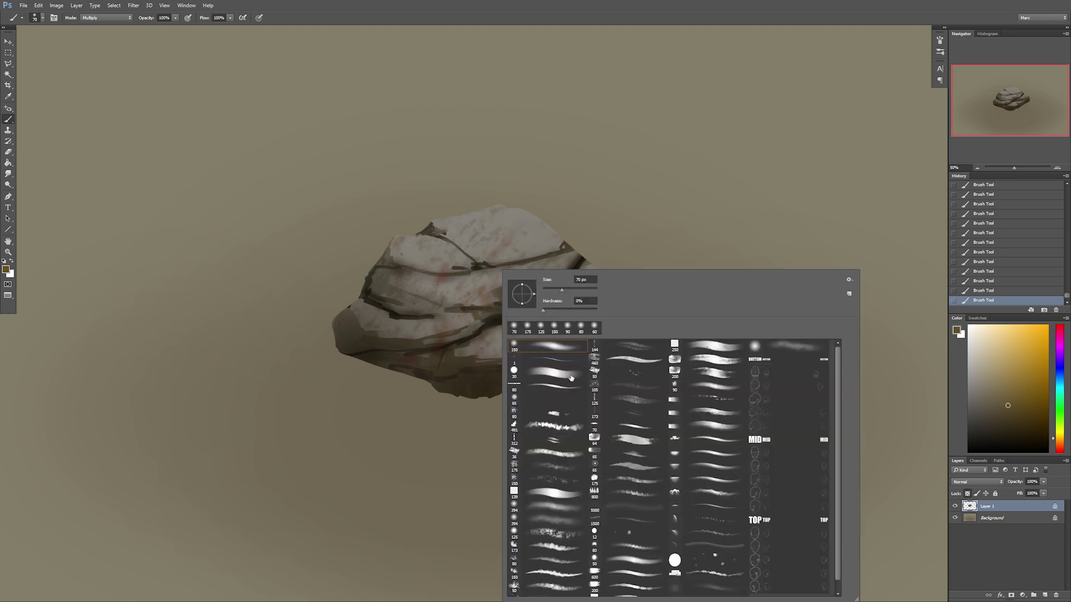
{"action": "left_click", "coordinate": [712, 349]}
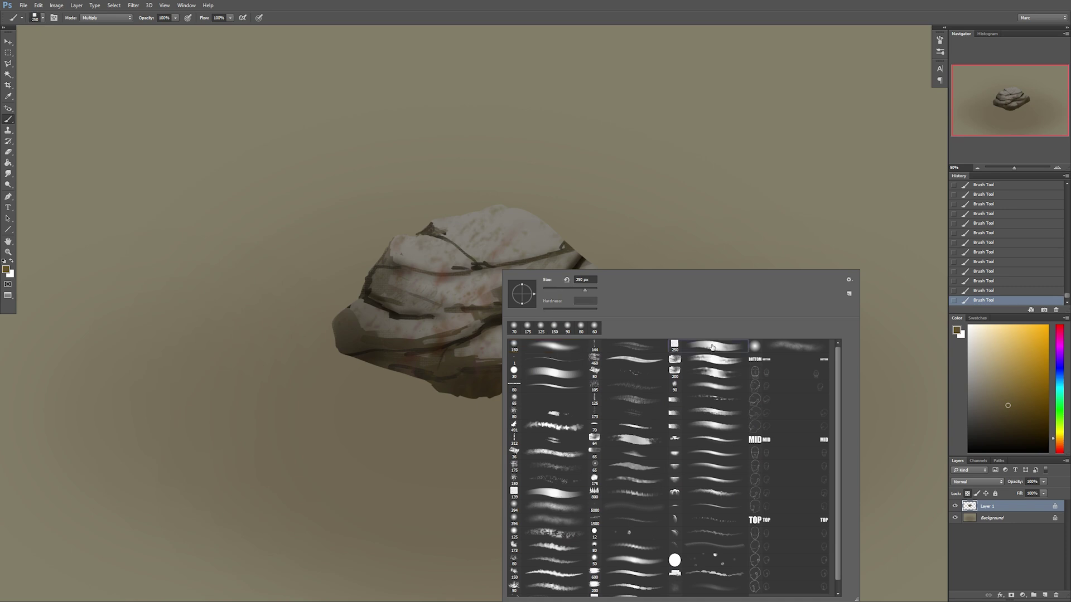
{"action": "key", "text": "Return"}
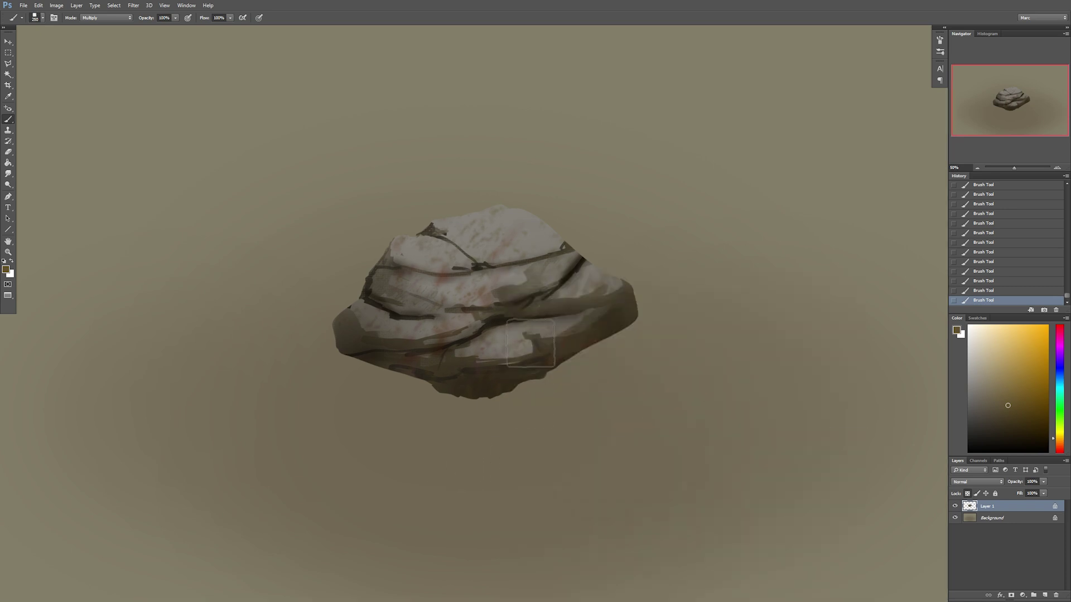
{"action": "mouse_move", "coordinate": [552, 424]}
{"action": "left_mouse_down"}
{"action": "mouse_move", "coordinate": [536, 429]}
{"action": "mouse_move", "coordinate": [540, 420]}
{"action": "left_mouse_up"}
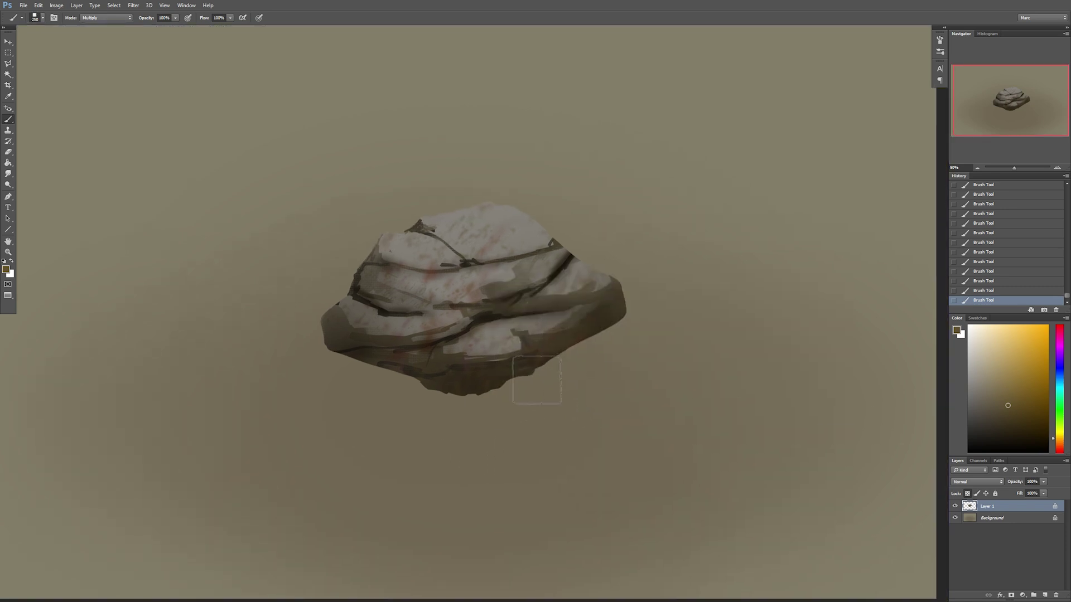
- Activate the Background layer and switch back to the soft round brush
{"action": "left_click", "coordinate": [993, 519]}
{"action": "right_click", "coordinate": [480, 363]}
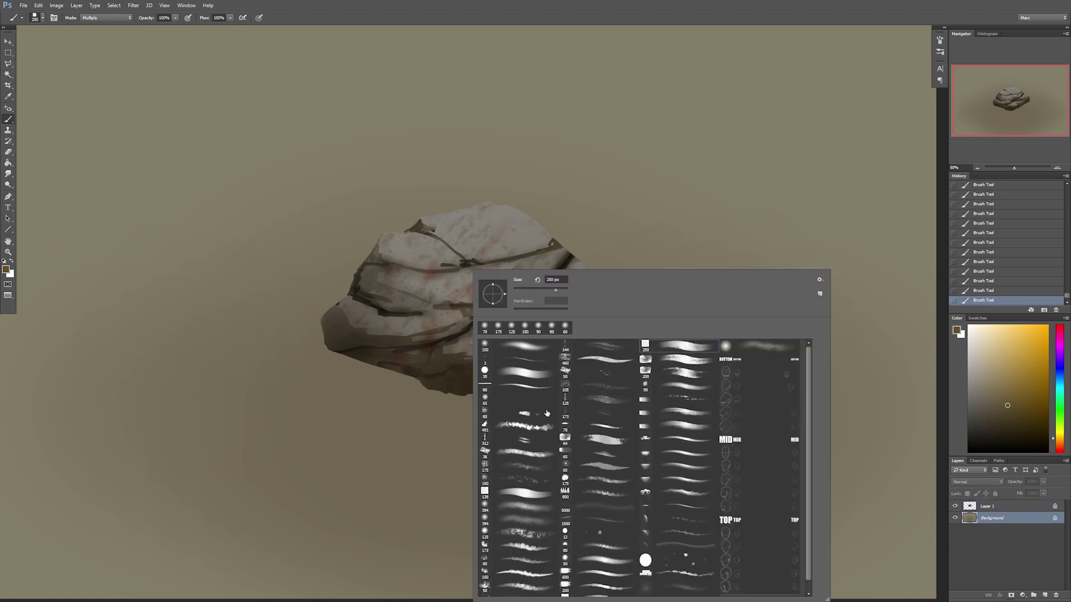
{"action": "double_click", "coordinate": [542, 349]}
- Try a broad ground shadow beneath the rock with a very large soft brush, then undo it
{"action": "key", "text": "bracketright"}
{"action": "key", "text": "bracketright"}
{"action": "key", "text": "bracketright"}
{"action": "key", "text": "bracketright"}
{"action": "key", "text": "bracketright"}
{"action": "key", "text": "bracketright"}
{"action": "key", "text": "bracketright"}
{"action": "key", "text": "bracketright"}
{"action": "key", "text": "bracketright"}
{"action": "key", "text": "bracketright"}
{"action": "key", "text": "bracketright"}
{"action": "mouse_move", "coordinate": [343, 337]}
{"action": "left_mouse_down"}
{"action": "mouse_move", "coordinate": [484, 334]}
{"action": "mouse_move", "coordinate": [569, 351]}
{"action": "left_mouse_up"}
{"action": "key", "text": "ctrl+z"}
- Paint a tighter soft ground shadow under the rock on the Background layer, then enlarge the brush to 700 px
{"action": "key", "text": "bracketleft"}
{"action": "key", "text": "bracketleft"}
{"action": "key", "text": "bracketleft"}
{"action": "key", "text": "bracketleft"}
{"action": "key", "text": "bracketleft"}
{"action": "key", "text": "bracketleft"}
{"action": "key", "text": "bracketleft"}
{"action": "key", "text": "bracketleft"}
{"action": "key", "text": "bracketleft"}
{"action": "mouse_move", "coordinate": [627, 332]}
{"action": "left_mouse_down"}
{"action": "mouse_move", "coordinate": [518, 385]}
{"action": "mouse_move", "coordinate": [301, 350]}
{"action": "left_mouse_up"}
{"action": "key", "text": "bracketright"}
{"action": "key", "text": "bracketright"}
{"action": "key", "text": "bracketright"}
{"action": "key", "text": "bracketright"}
{"action": "key", "text": "bracketright"}
{"action": "key", "text": "bracketright"}
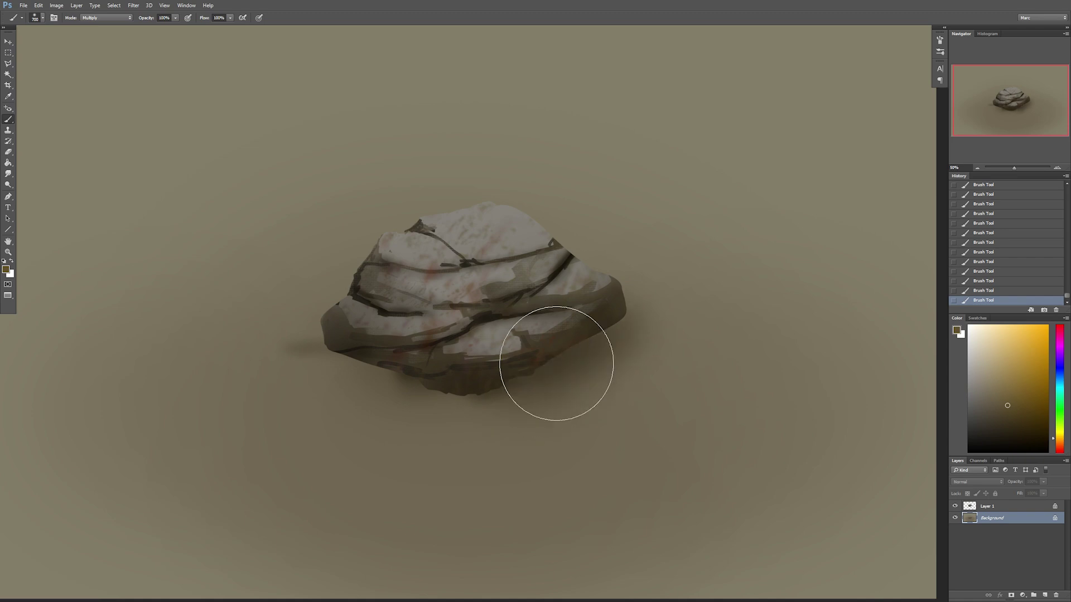
- Return to the rock layer and choose the hard square brush preset
{"action": "left_click", "coordinate": [993, 511]}
{"action": "right_click", "coordinate": [511, 273]}
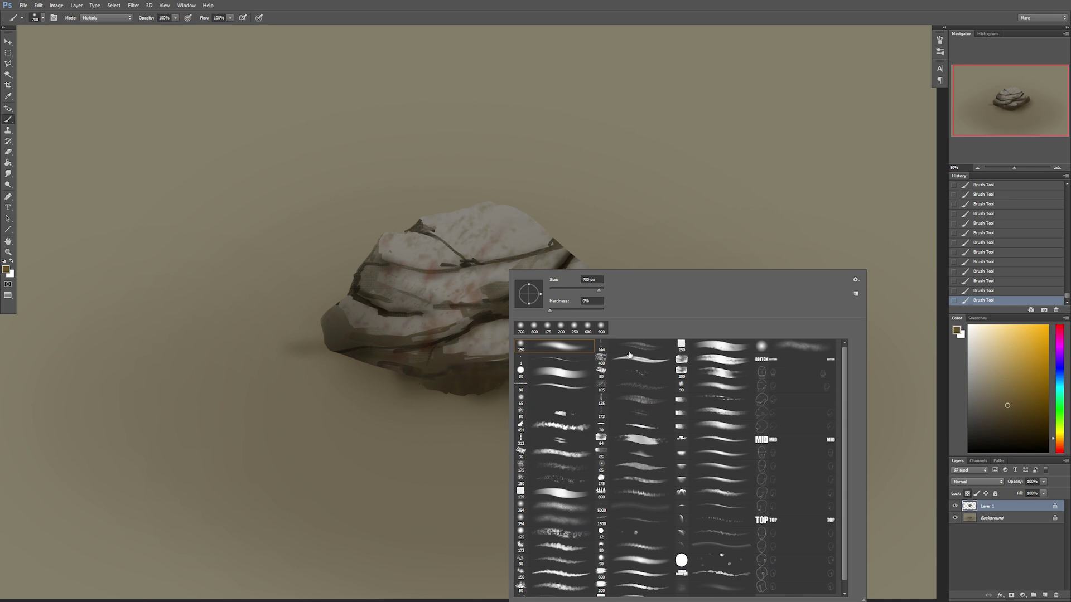
{"action": "left_click", "coordinate": [462, 435]}
{"action": "right_click", "coordinate": [491, 311]}
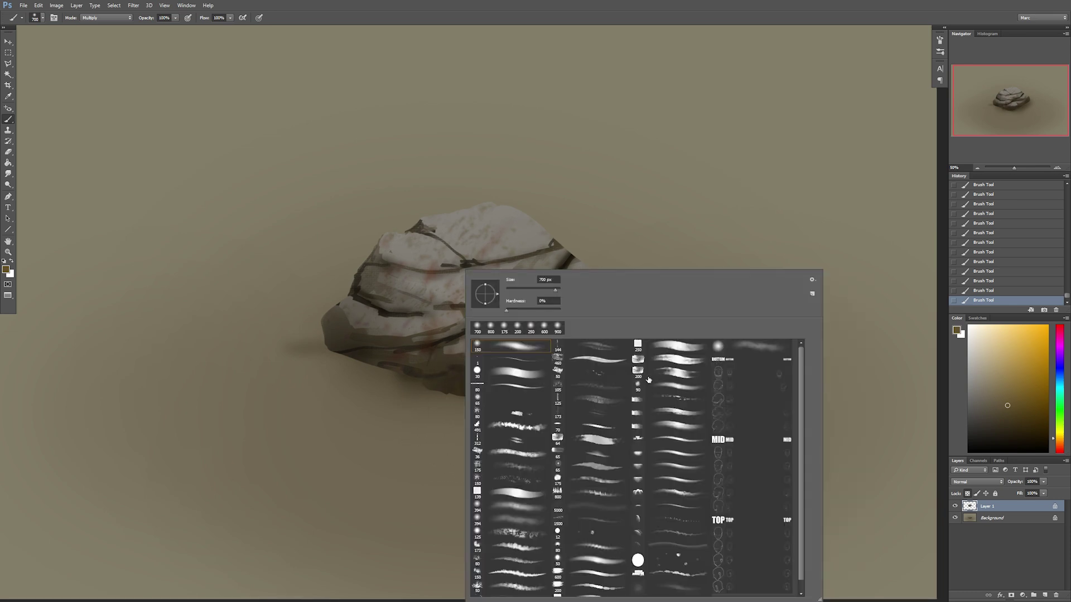
{"action": "left_click", "coordinate": [685, 344]}
{"action": "left_click", "coordinate": [435, 461]}
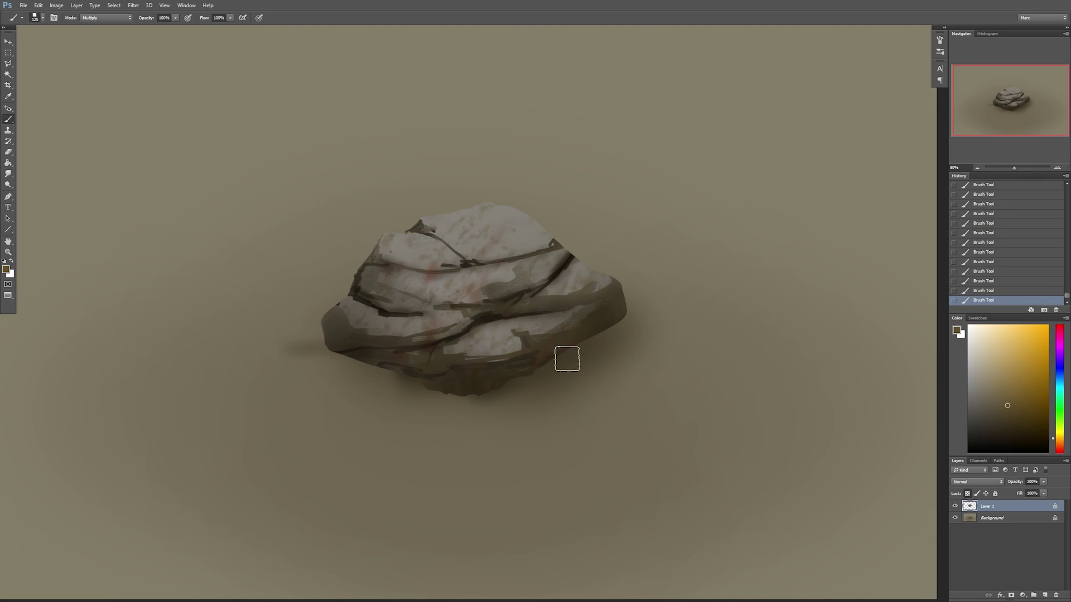
- Reduce the square brush size and pick a light blue foreground color
{"action": "key", "text": "bracketleft"}
{"action": "left_click_drag", "start_coordinate": [1055, 396], "coordinate": [1052, 379]}
{"action": "left_click", "coordinate": [1005, 352]}
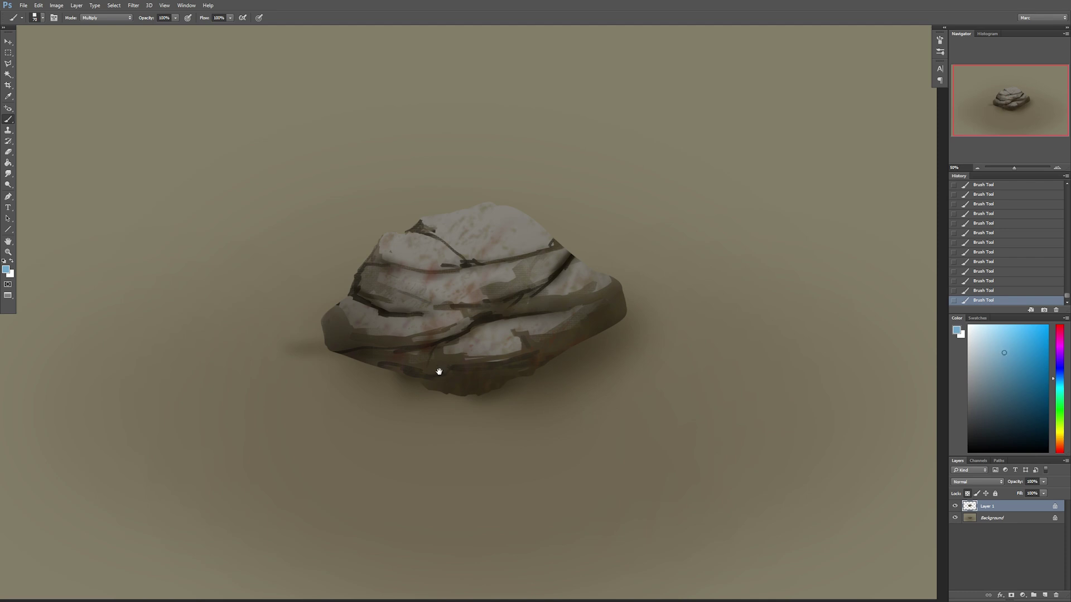
- Try a light blue Multiply stroke on the rock's upper left plane with an enlarged brush, then undo it
{"action": "key", "text": "bracketright"}
{"action": "key", "text": "bracketright"}
{"action": "key", "text": "bracketright"}
{"action": "key", "text": "bracketright"}
{"action": "key", "text": "bracketright"}
{"action": "left_click_drag", "start_coordinate": [398, 245], "coordinate": [422, 260]}
{"action": "key", "text": "ctrl+z"}
- Add a new layer above the rock layer and set the brush's painting mode to Normal
{"action": "left_click", "coordinate": [1046, 597]}
{"action": "left_click", "coordinate": [111, 17]}
{"action": "left_click", "coordinate": [118, 25]}
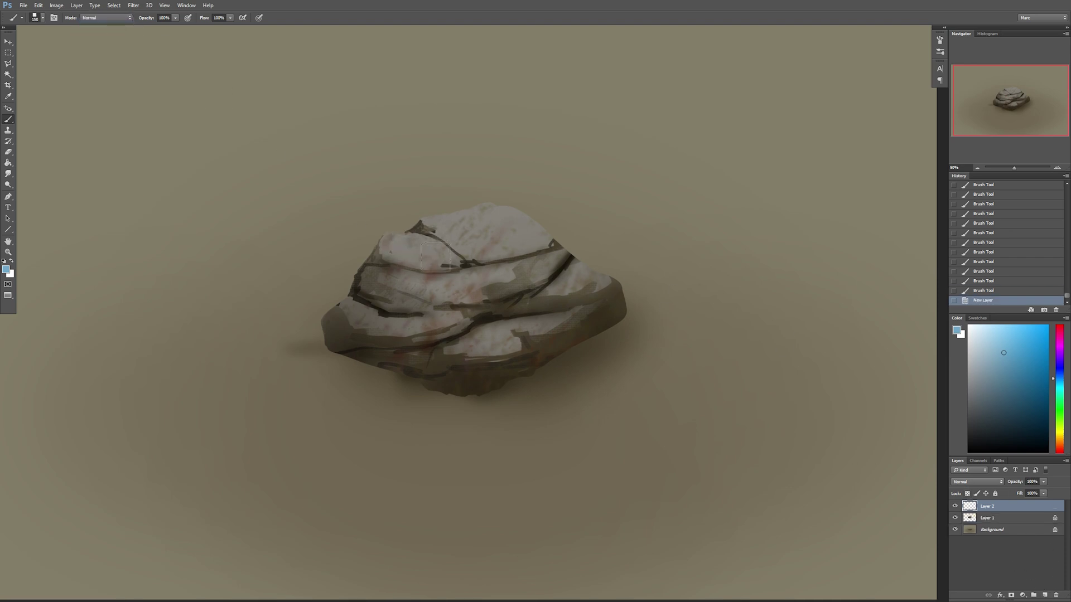
- Test a light blue stroke on the upper rock, then replace the hard square brush with a textured brush preset
{"action": "left_click_drag", "start_coordinate": [436, 257], "coordinate": [429, 256]}
{"action": "right_click", "coordinate": [521, 255]}
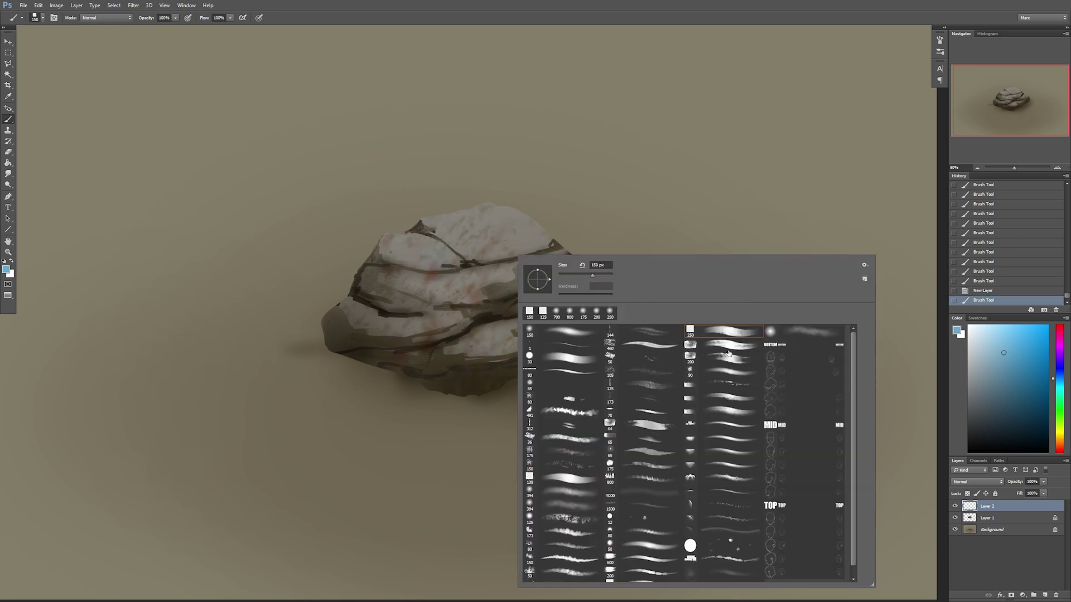
{"action": "left_click", "coordinate": [736, 348]}
{"action": "left_click", "coordinate": [483, 398]}
- Try light and darker blue strokes on the rock's upper left plane, undoing the tests
{"action": "mouse_move", "coordinate": [409, 248]}
{"action": "left_mouse_down"}
{"action": "mouse_move", "coordinate": [494, 244]}
{"action": "mouse_move", "coordinate": [390, 248]}
{"action": "mouse_move", "coordinate": [413, 231]}
{"action": "left_mouse_up"}
{"action": "key", "text": "ctrl+z"}
{"action": "left_click", "coordinate": [1010, 375]}
{"action": "key", "text": "bracketleft"}
{"action": "key", "text": "bracketleft"}
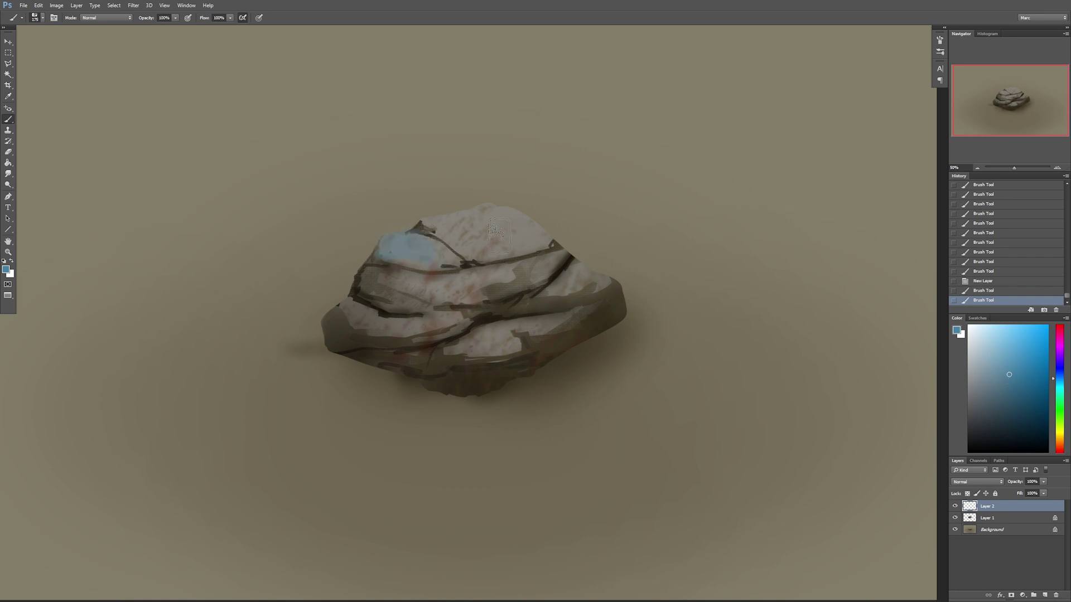
{"action": "key", "text": "ctrl+z"}
- Pick a medium blue and paint soft sky light over the two top planes of the rock
{"action": "left_click", "coordinate": [1006, 361]}
{"action": "mouse_move", "coordinate": [390, 249]}
{"action": "left_mouse_down"}
{"action": "mouse_move", "coordinate": [445, 254]}
{"action": "mouse_move", "coordinate": [396, 254]}
{"action": "mouse_move", "coordinate": [484, 225]}
{"action": "mouse_move", "coordinate": [441, 227]}
{"action": "mouse_move", "coordinate": [481, 217]}
{"action": "mouse_move", "coordinate": [450, 228]}
{"action": "mouse_move", "coordinate": [492, 219]}
{"action": "mouse_move", "coordinate": [485, 237]}
{"action": "mouse_move", "coordinate": [504, 228]}
{"action": "left_mouse_up"}
{"action": "key", "text": "bracketleft"}
{"action": "key", "text": "bracketright"}
{"action": "key", "text": "bracketright"}
{"action": "key", "text": "bracketright"}
{"action": "key", "text": "bracketright"}
{"action": "left_click_drag", "start_coordinate": [496, 232], "coordinate": [522, 240]}
- Paint blue light along the ledge beneath the upper left plane with a smaller brush
{"action": "key", "text": "bracketleft"}
{"action": "key", "text": "bracketleft"}
{"action": "key", "text": "bracketleft"}
{"action": "key", "text": "bracketleft"}
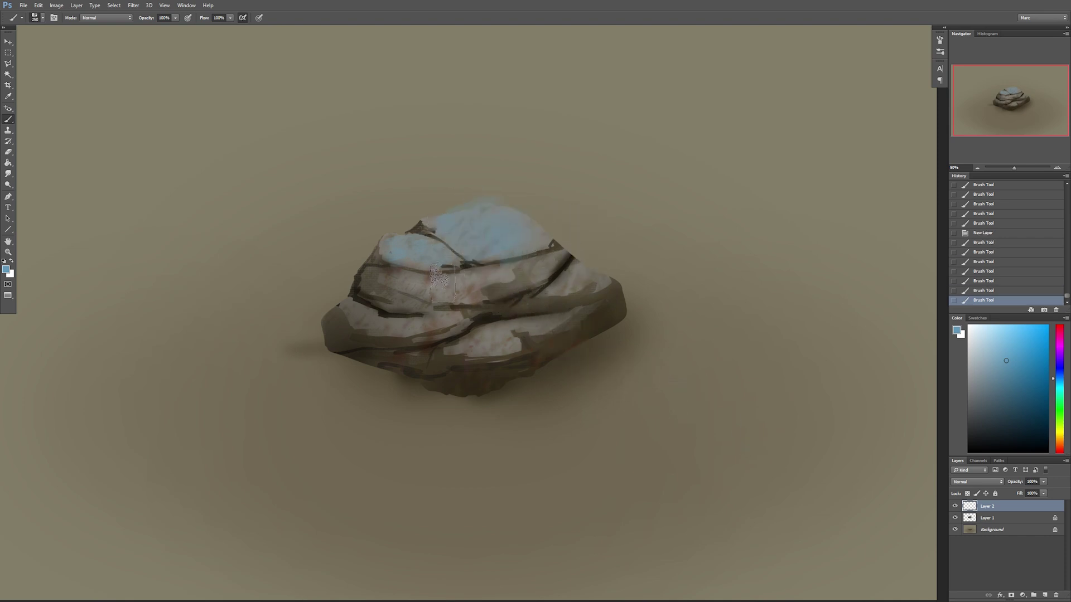
{"action": "mouse_move", "coordinate": [434, 278]}
{"action": "left_mouse_down"}
{"action": "mouse_move", "coordinate": [395, 283]}
{"action": "mouse_move", "coordinate": [371, 274]}
{"action": "mouse_move", "coordinate": [374, 256]}
{"action": "left_mouse_up"}
- Paint blue light on the upward-facing lower left, middle and right ledges with a fine brush
{"action": "key", "text": "bracketleft"}
{"action": "key", "text": "bracketleft"}
{"action": "key", "text": "bracketleft"}
{"action": "key", "text": "bracketleft"}
{"action": "key", "text": "bracketleft"}
{"action": "key", "text": "bracketleft"}
{"action": "key", "text": "bracketleft"}
{"action": "key", "text": "bracketleft"}
{"action": "key", "text": "bracketright"}
{"action": "key", "text": "bracketright"}
{"action": "key", "text": "bracketright"}
{"action": "mouse_move", "coordinate": [346, 306]}
{"action": "left_mouse_down"}
{"action": "mouse_move", "coordinate": [393, 319]}
{"action": "mouse_move", "coordinate": [376, 333]}
{"action": "mouse_move", "coordinate": [400, 334]}
{"action": "mouse_move", "coordinate": [346, 314]}
{"action": "mouse_move", "coordinate": [407, 325]}
{"action": "mouse_move", "coordinate": [385, 328]}
{"action": "mouse_move", "coordinate": [531, 313]}
{"action": "mouse_move", "coordinate": [472, 339]}
{"action": "mouse_move", "coordinate": [562, 319]}
{"action": "mouse_move", "coordinate": [620, 283]}
{"action": "mouse_move", "coordinate": [612, 275]}
{"action": "mouse_move", "coordinate": [548, 295]}
{"action": "mouse_move", "coordinate": [584, 266]}
{"action": "mouse_move", "coordinate": [555, 250]}
{"action": "left_mouse_up"}
- Reinforce the blue light on the middle ledge and the upper left plane, adjusting the brush size between strokes
{"action": "key", "text": "bracketright"}
{"action": "key", "text": "bracketright"}
{"action": "key", "text": "bracketright"}
{"action": "key", "text": "bracketright"}
{"action": "key", "text": "bracketleft"}
{"action": "key", "text": "bracketleft"}
{"action": "key", "text": "bracketleft"}
{"action": "key", "text": "bracketleft"}
{"action": "key", "text": "bracketleft"}
{"action": "key", "text": "bracketleft"}
{"action": "key", "text": "bracketleft"}
{"action": "key", "text": "bracketright"}
{"action": "key", "text": "bracketright"}
{"action": "key", "text": "bracketleft"}
{"action": "key", "text": "bracketleft"}
{"action": "key", "text": "bracketleft"}
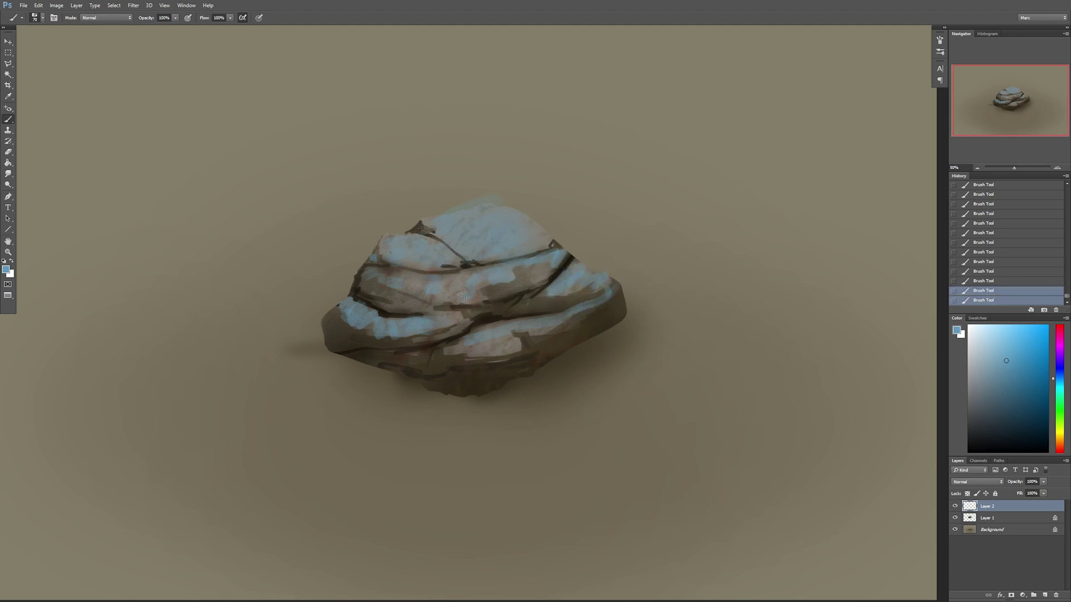
{"action": "key", "text": "bracketleft"}
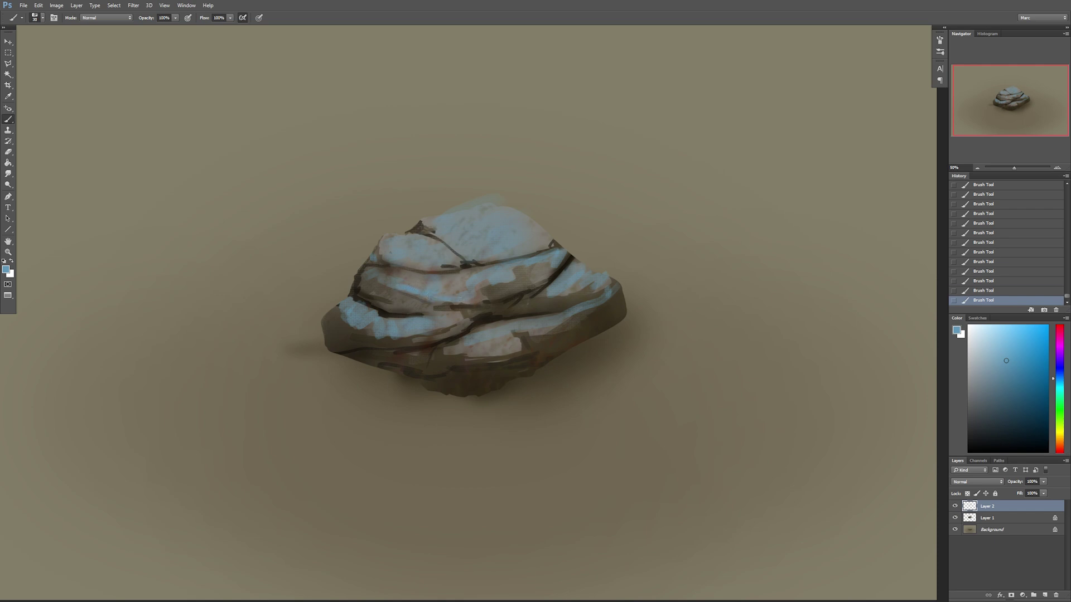
{"action": "left_click_drag", "start_coordinate": [473, 290], "coordinate": [399, 277]}
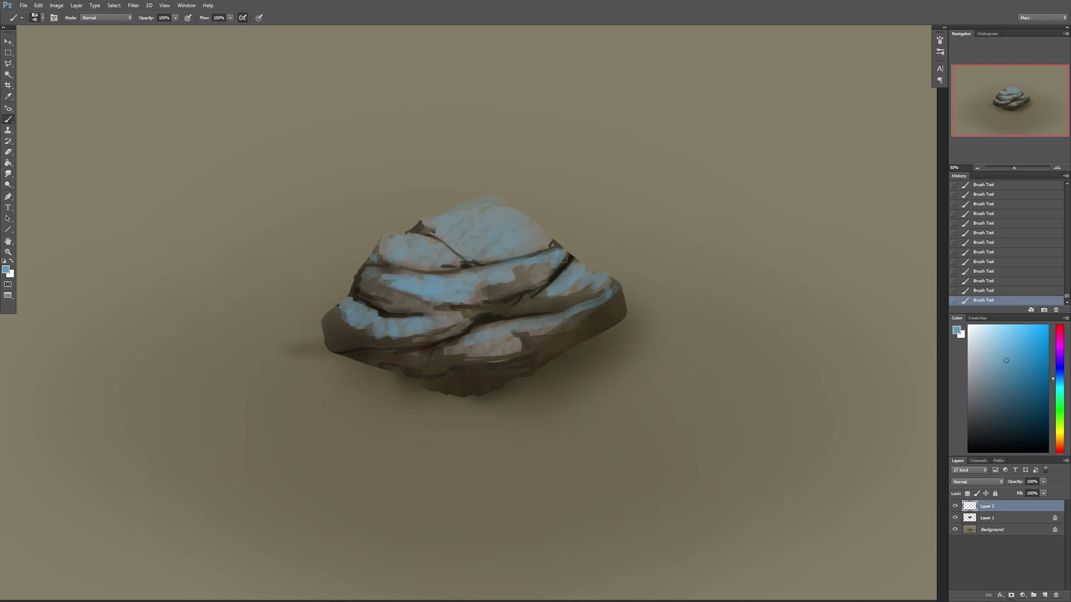
{"action": "key", "text": "bracketleft"}
{"action": "key", "text": "bracketleft"}
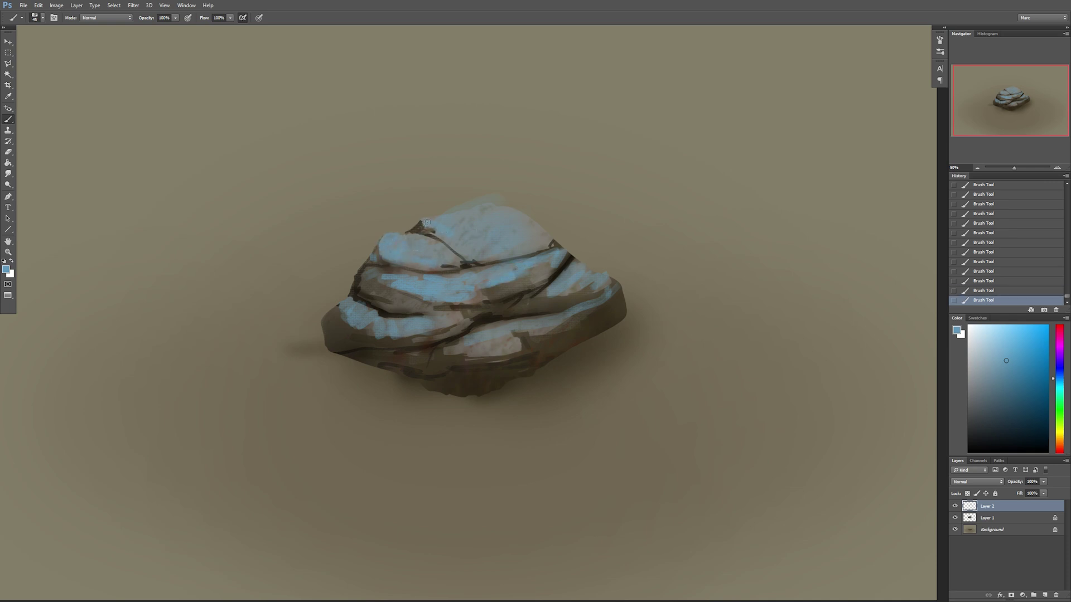
- Erase the blue spill beyond the rock's top edge and fade the blue light across the planes and ledges
{"action": "key", "text": "e"}
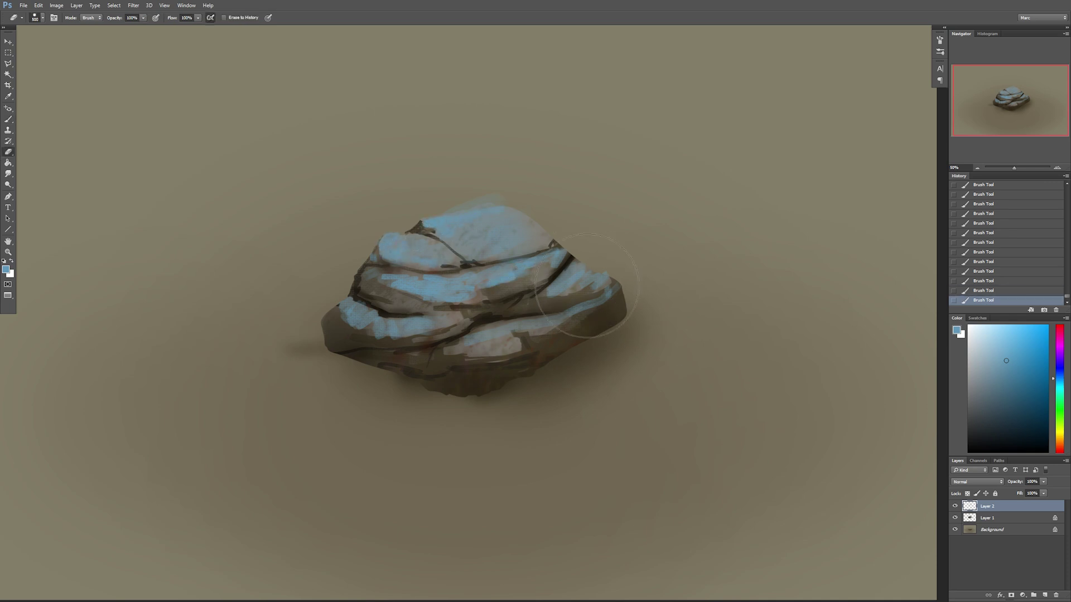
{"action": "left_click_drag", "start_coordinate": [623, 248], "coordinate": [620, 256]}
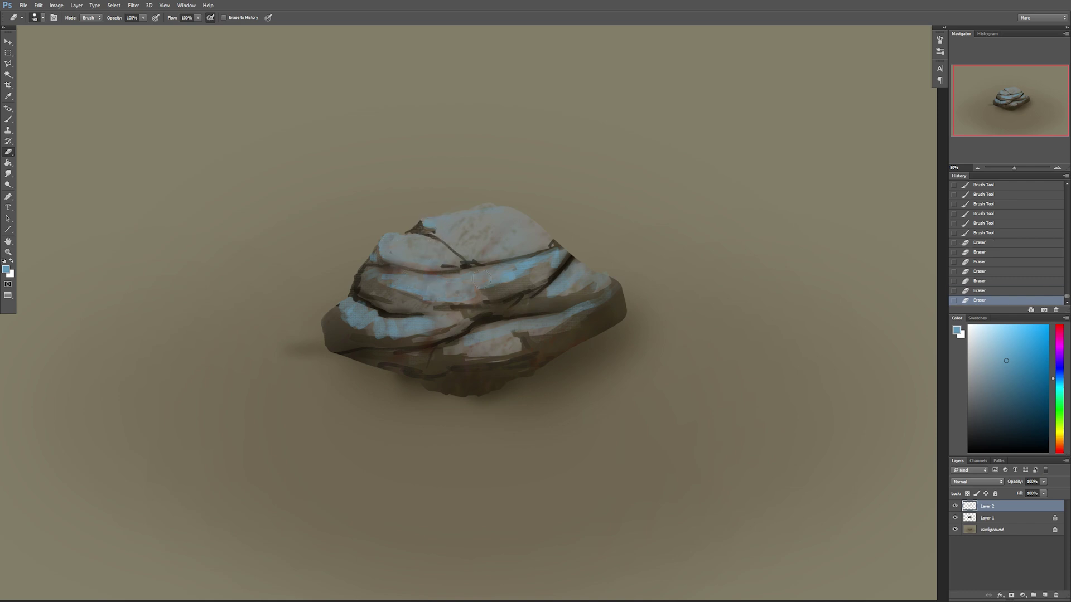
{"action": "left_click_drag", "start_coordinate": [524, 268], "coordinate": [446, 288]}
{"action": "left_click_drag", "start_coordinate": [357, 313], "coordinate": [410, 327]}
{"action": "left_click_drag", "start_coordinate": [512, 333], "coordinate": [470, 338]}
{"action": "left_click_drag", "start_coordinate": [513, 283], "coordinate": [496, 278]}
{"action": "key", "text": "bracketright"}
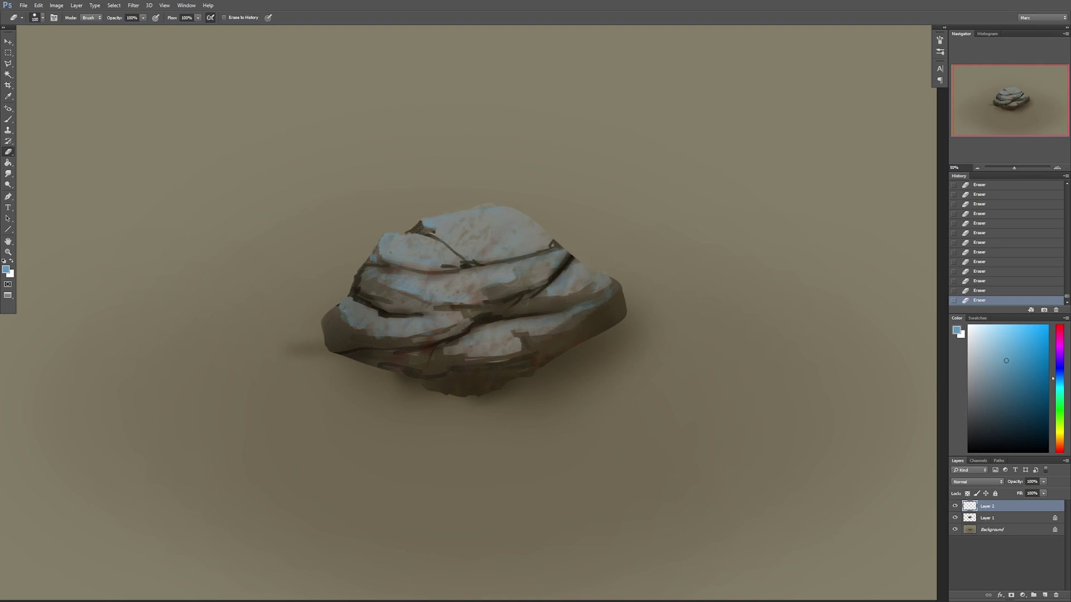
{"action": "key", "text": "bracketright"}
- Set the blue light layer's blending mode to Overlay and add a new layer above it
{"action": "key", "text": "b"}
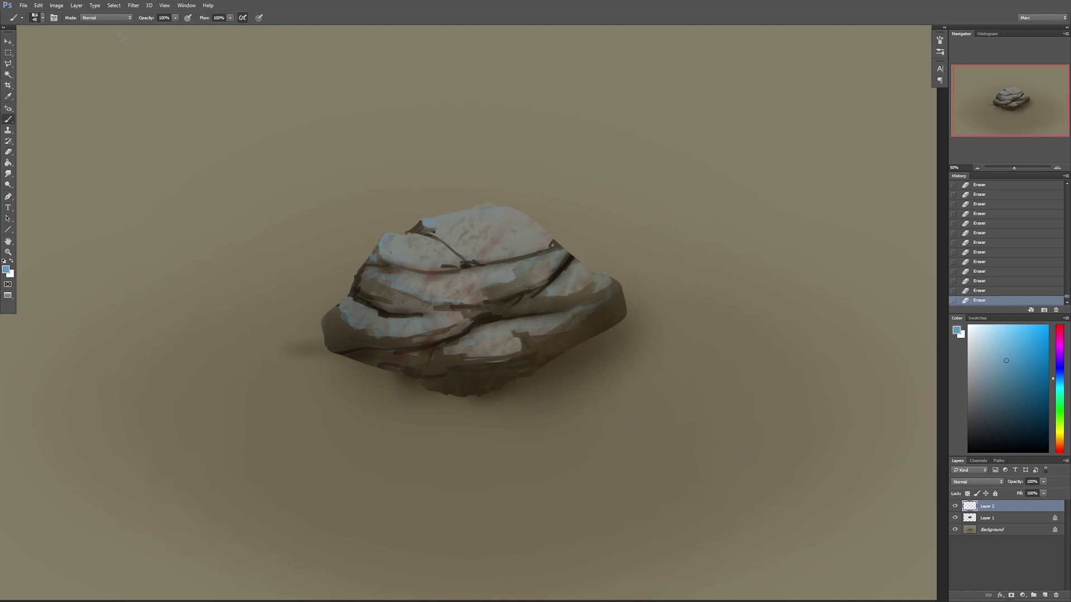
{"action": "left_click", "coordinate": [121, 19]}
{"action": "left_click", "coordinate": [955, 507]}
{"action": "left_click", "coordinate": [955, 507]}
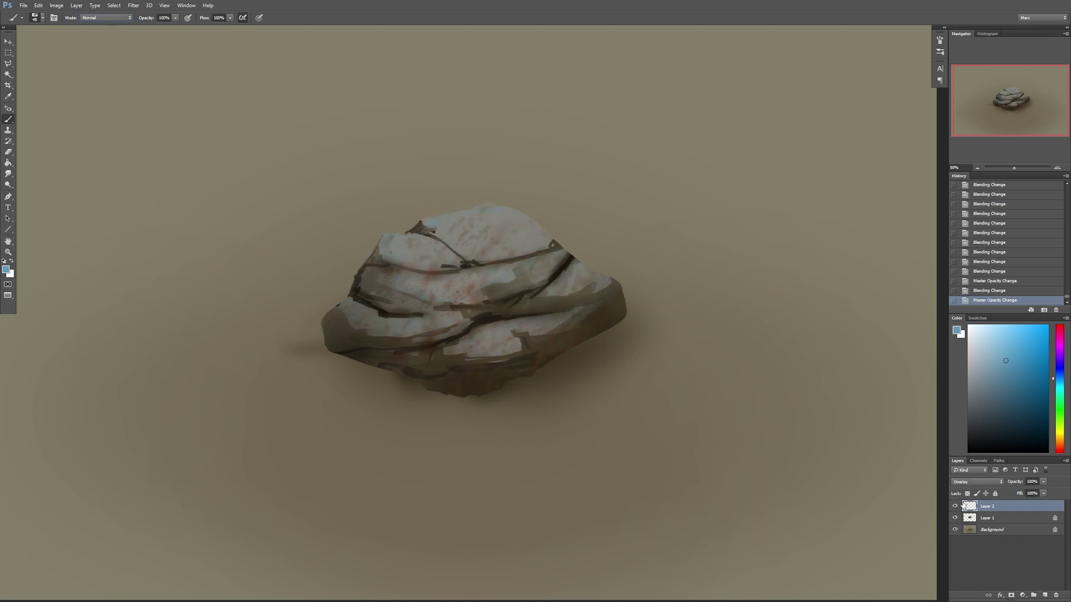
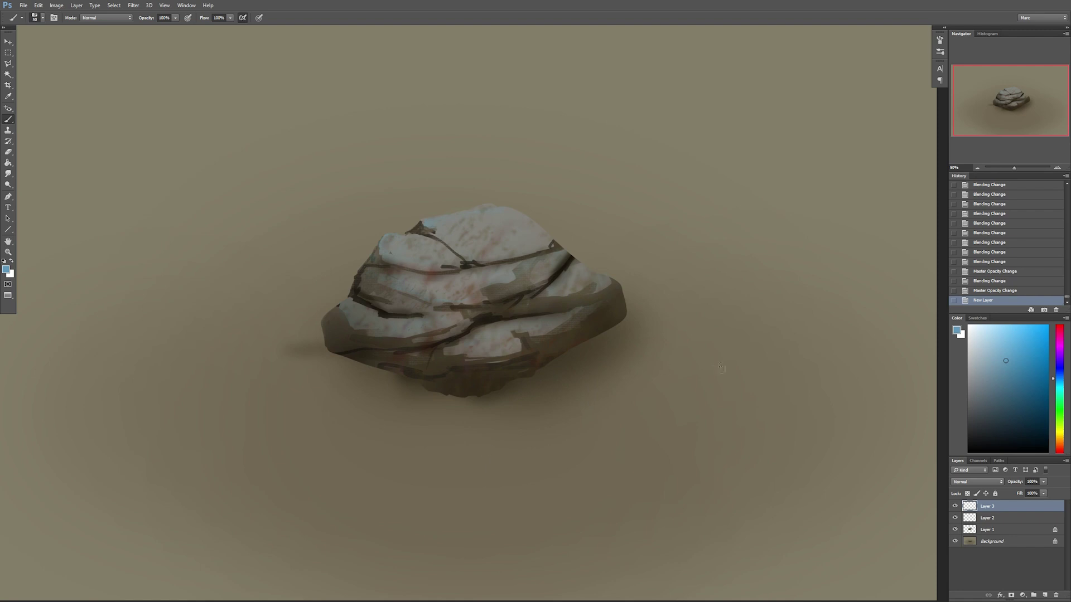
- Pick a bright light blue and draw a downward arrow above the rock on Layer 2
{"action": "left_click", "coordinate": [1036, 341]}
{"action": "left_click", "coordinate": [987, 518]}
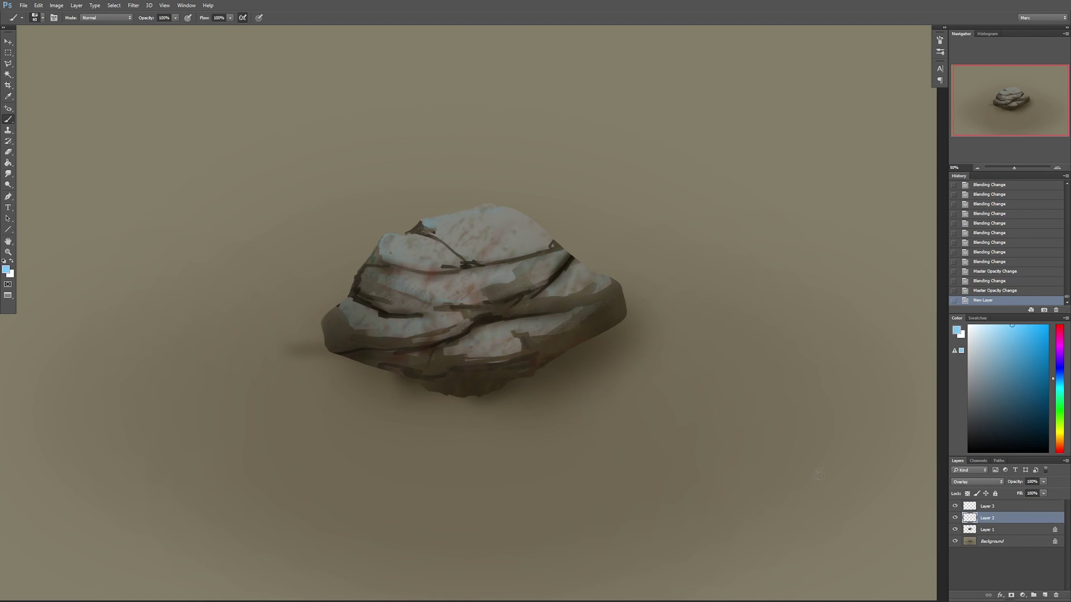
{"action": "mouse_move", "coordinate": [465, 55]}
{"action": "left_mouse_down"}
{"action": "mouse_move", "coordinate": [466, 112]}
{"action": "mouse_move", "coordinate": [477, 96]}
{"action": "left_mouse_up"}
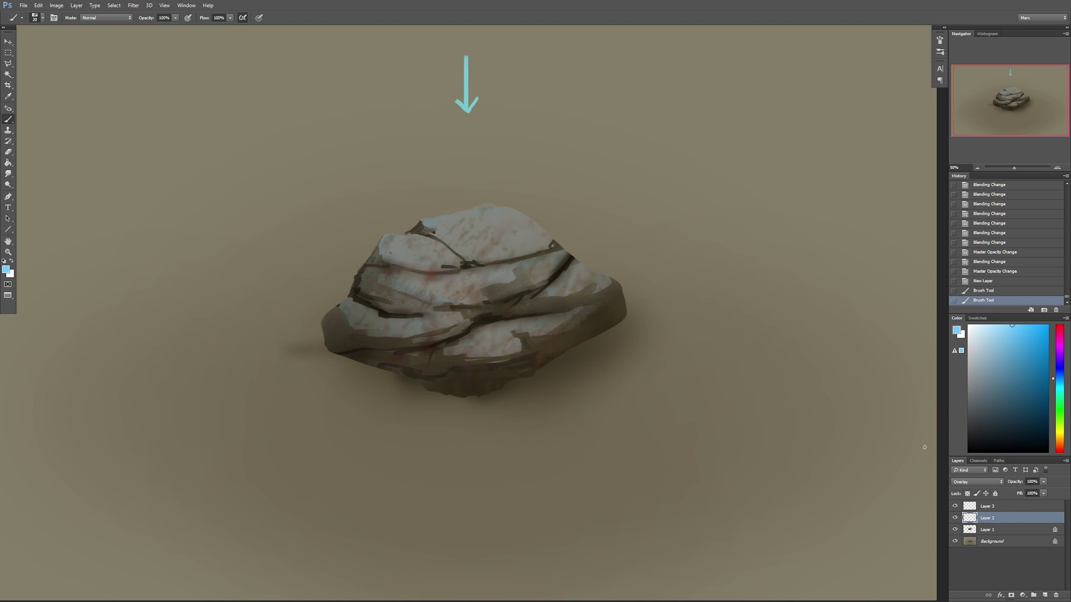
- Pick a warm yellow and draw a diagonal arrow with a filled head pointing at the rock from the upper right
{"action": "left_click", "coordinate": [1058, 432]}
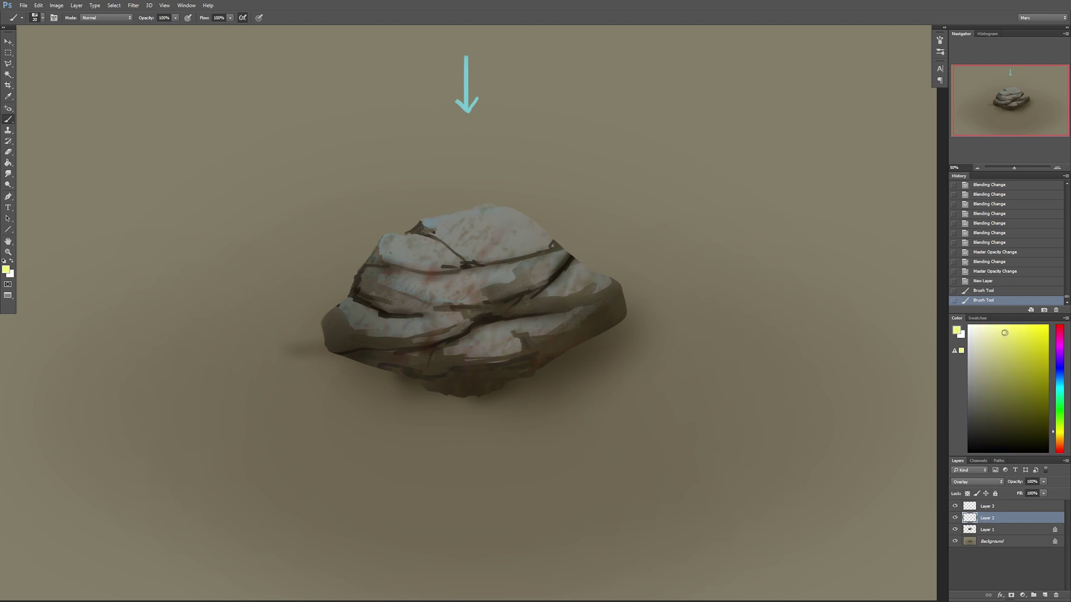
{"action": "left_click", "coordinate": [1061, 439]}
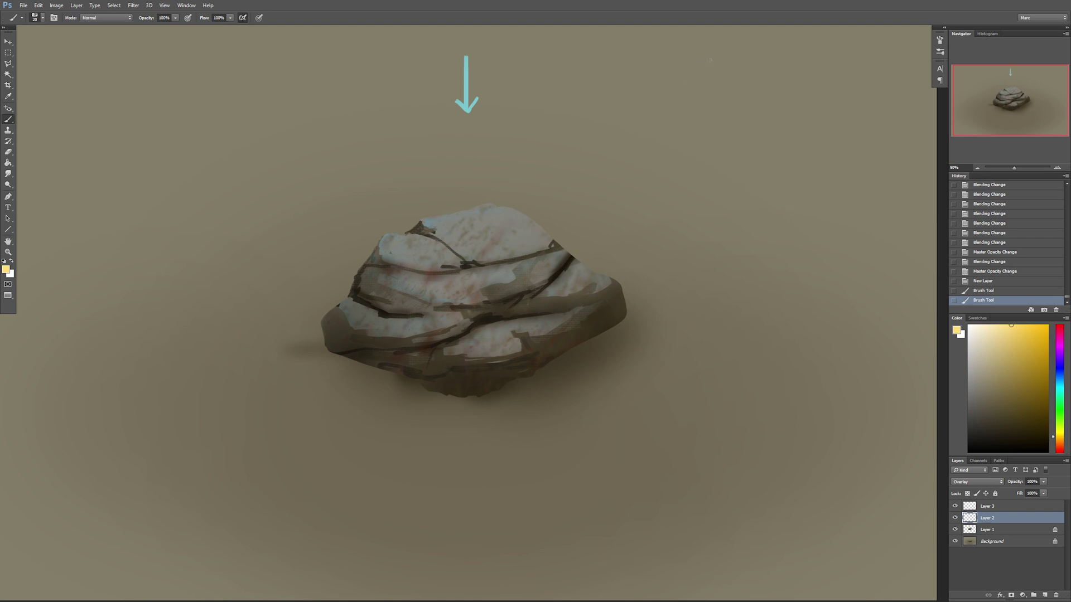
{"action": "mouse_move", "coordinate": [729, 51]}
{"action": "left_mouse_down"}
{"action": "mouse_move", "coordinate": [656, 149]}
{"action": "mouse_move", "coordinate": [668, 143]}
{"action": "left_mouse_up"}
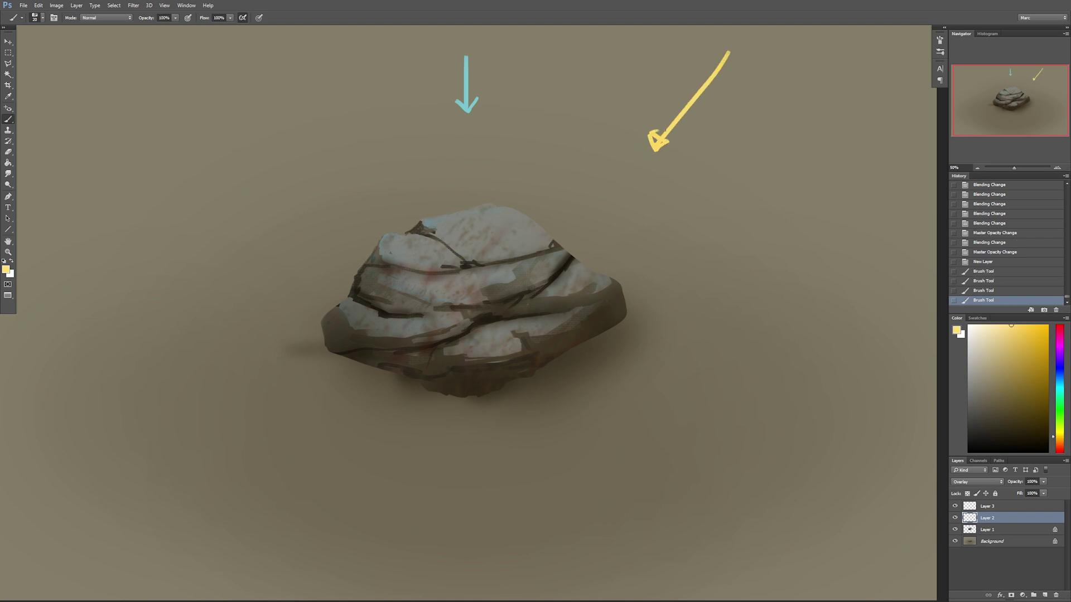
{"action": "right_click", "coordinate": [571, 337]}
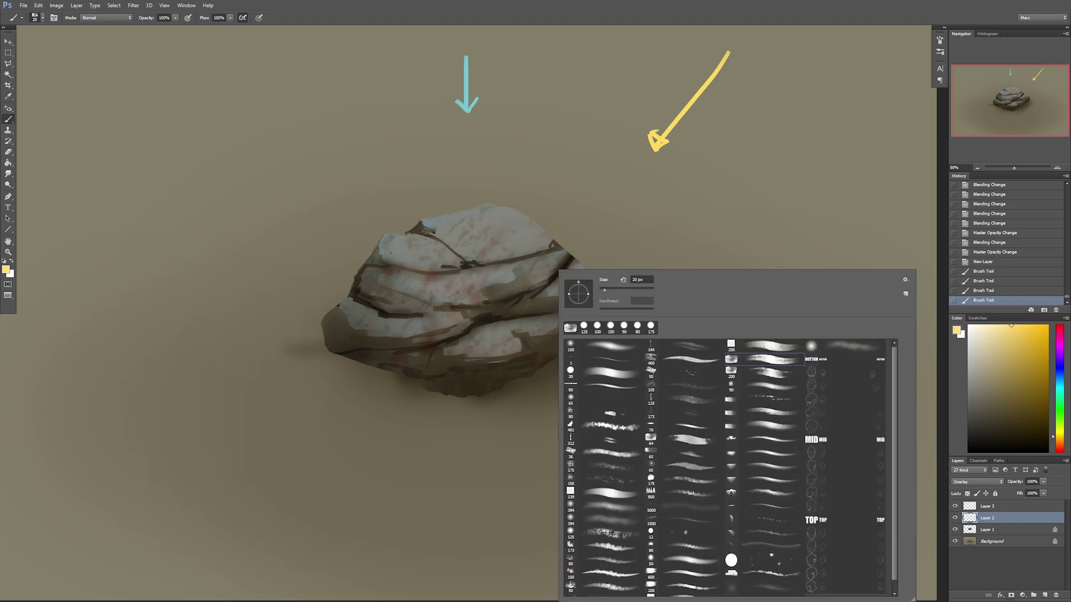
{"action": "left_click", "coordinate": [532, 240]}
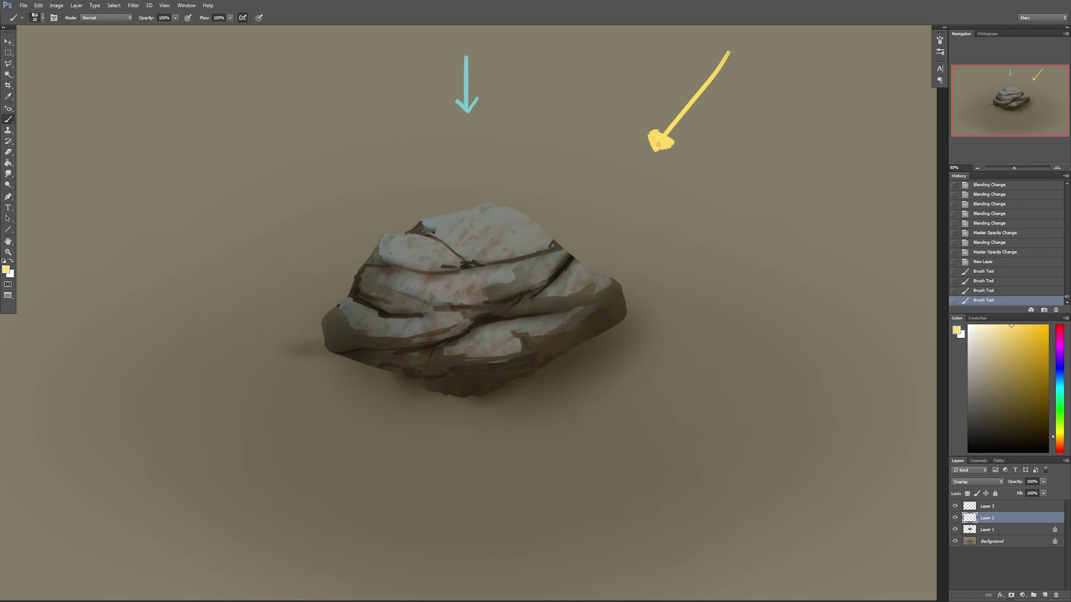
{"action": "left_click_drag", "start_coordinate": [659, 145], "coordinate": [679, 149]}
- Choose another textured brush preset and try yellow strokes on the rock's lower left side, undoing them
{"action": "right_click", "coordinate": [539, 292]}
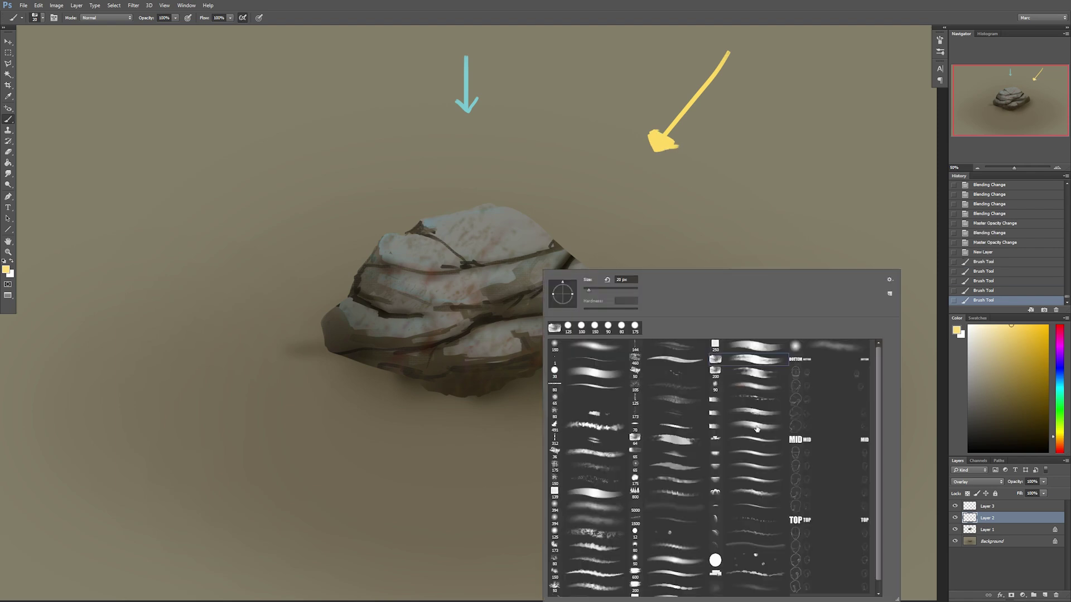
{"action": "left_click", "coordinate": [756, 376]}
{"action": "left_click", "coordinate": [510, 437]}
{"action": "mouse_move", "coordinate": [331, 322]}
{"action": "left_mouse_down"}
{"action": "mouse_move", "coordinate": [340, 347]}
{"action": "mouse_move", "coordinate": [356, 332]}
{"action": "mouse_move", "coordinate": [394, 359]}
{"action": "left_mouse_up"}
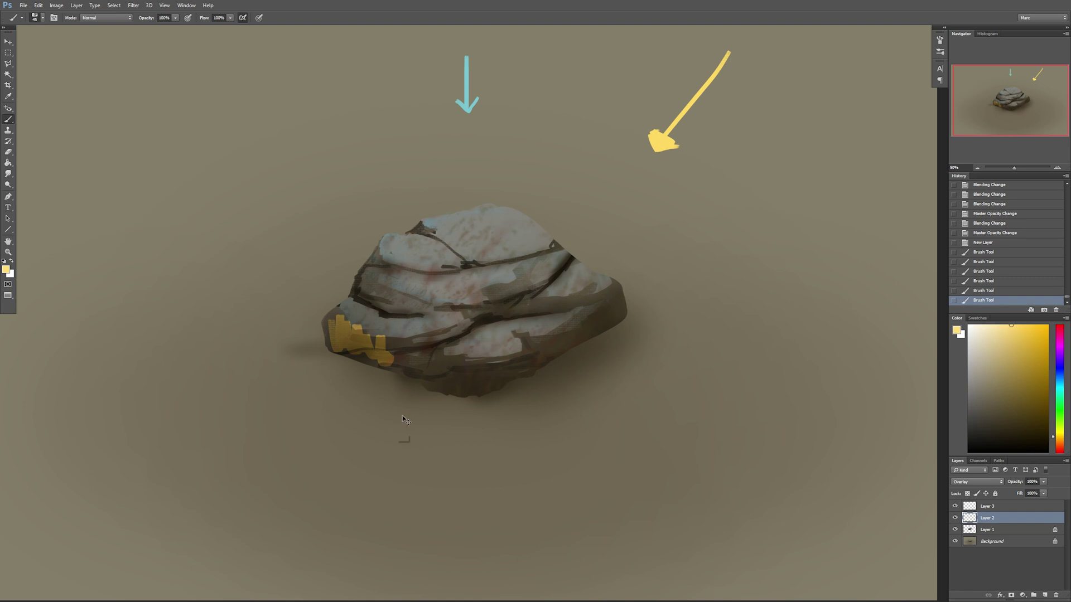
{"action": "key", "text": "ctrl+z"}
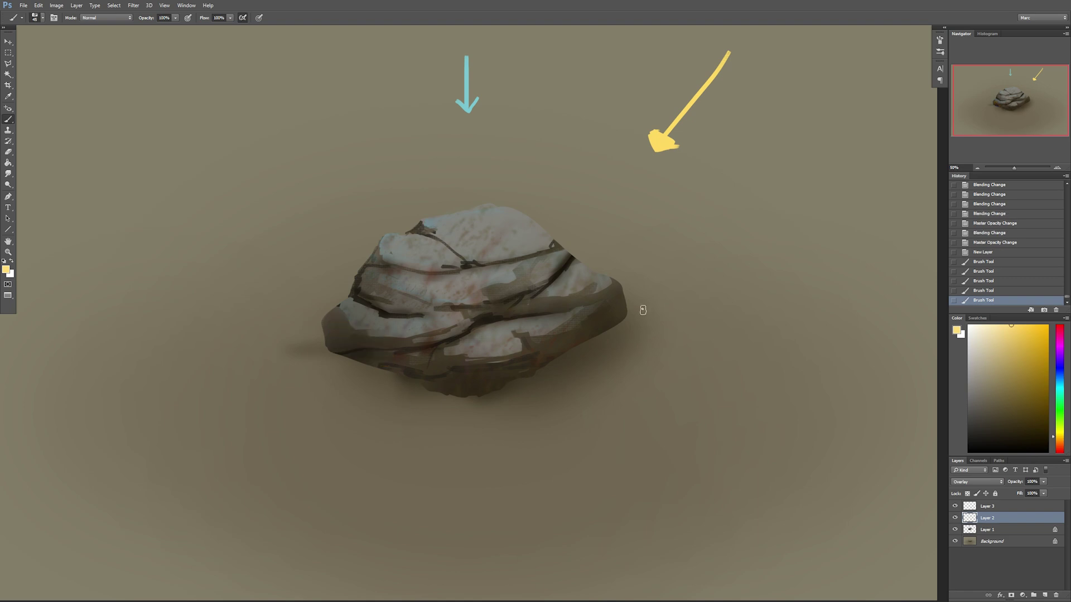
- Select Layer 1, sample the yellow from the diagonal arrow and enlarge the brush
{"action": "left_click", "coordinate": [995, 531]}
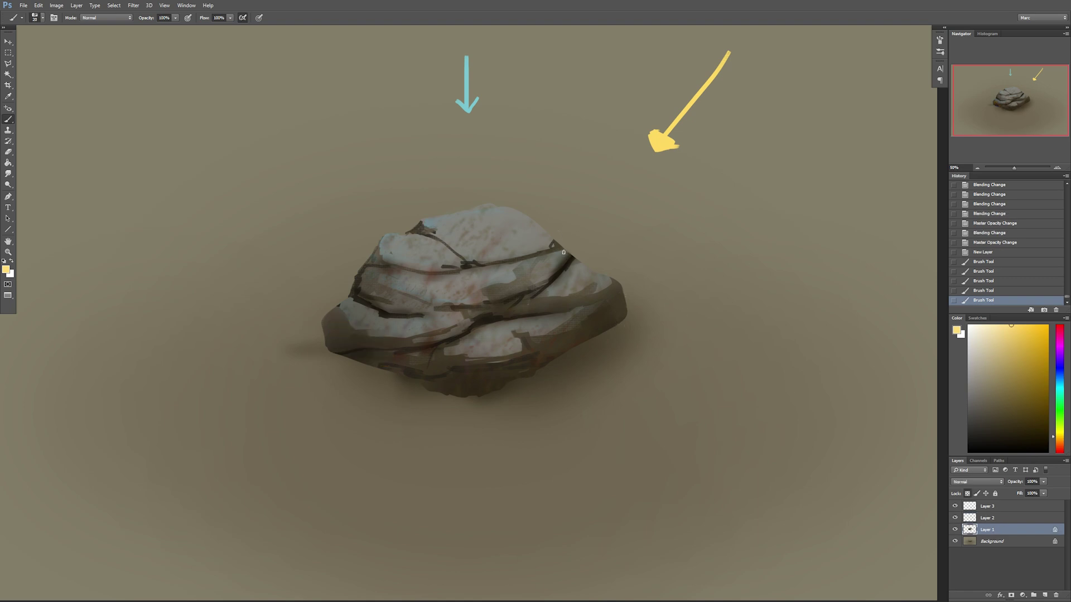
{"action": "left_click", "coordinate": [564, 253]}
{"action": "left_click", "coordinate": [550, 276], "text": "alt"}
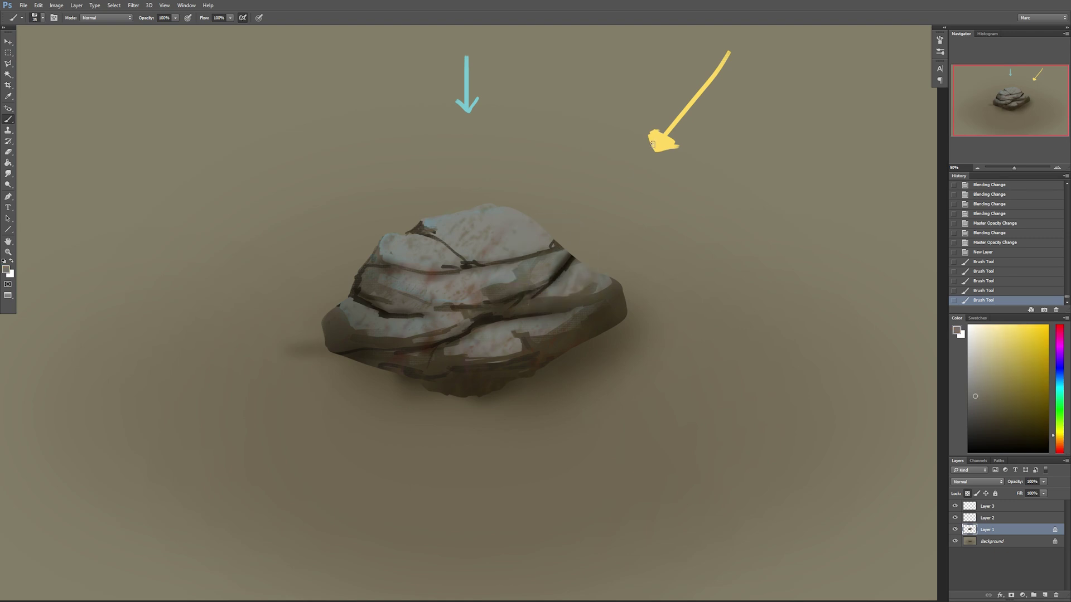
{"action": "left_click", "coordinate": [657, 142], "text": "alt"}
{"action": "key", "text": "bracketright"}
{"action": "key", "text": "bracketright"}
{"action": "key", "text": "bracketright"}
{"action": "key", "text": "bracketright"}
{"action": "key", "text": "bracketright"}
{"action": "key", "text": "bracketright"}
- Test a paler yellow on the right of the top plane, sample the blended beige and undo the stroke
{"action": "left_click", "coordinate": [1011, 335]}
{"action": "mouse_move", "coordinate": [1010, 335]}
{"action": "left_mouse_down"}
{"action": "mouse_move", "coordinate": [990, 332]}
{"action": "mouse_move", "coordinate": [998, 317]}
{"action": "left_mouse_up"}
{"action": "key", "text": "bracketright"}
{"action": "key", "text": "bracketright"}
{"action": "key", "text": "bracketleft"}
{"action": "key", "text": "bracketleft"}
{"action": "left_click_drag", "start_coordinate": [535, 239], "coordinate": [532, 231]}
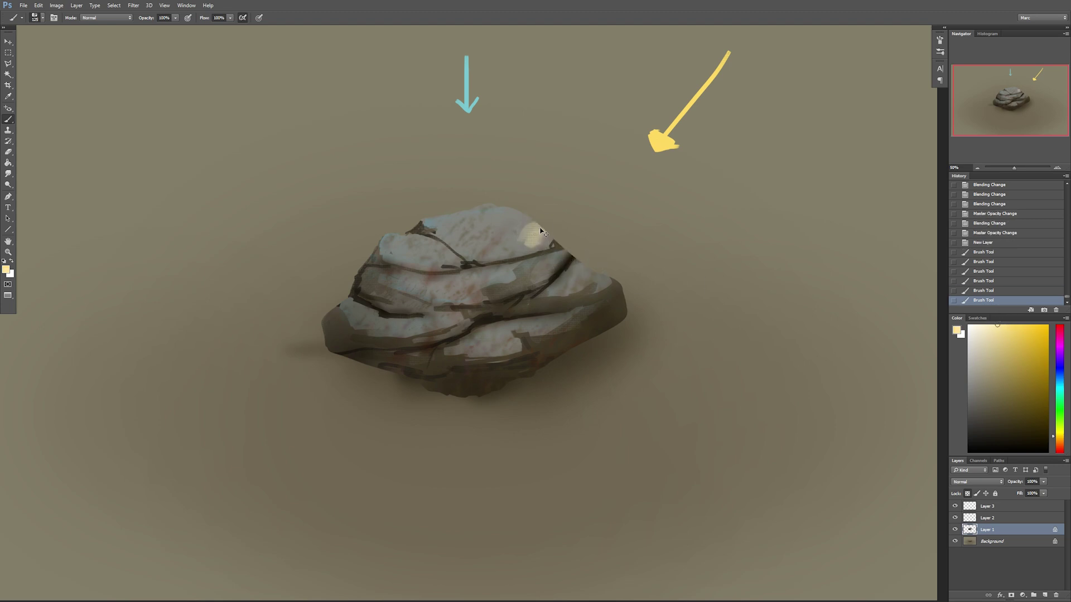
{"action": "left_click", "coordinate": [536, 226], "text": "alt"}
{"action": "key", "text": "ctrl+z"}
- Try beige sunlight strokes along the top plane's right edge on Layer 1, then undo them
{"action": "key", "text": "bracketleft"}
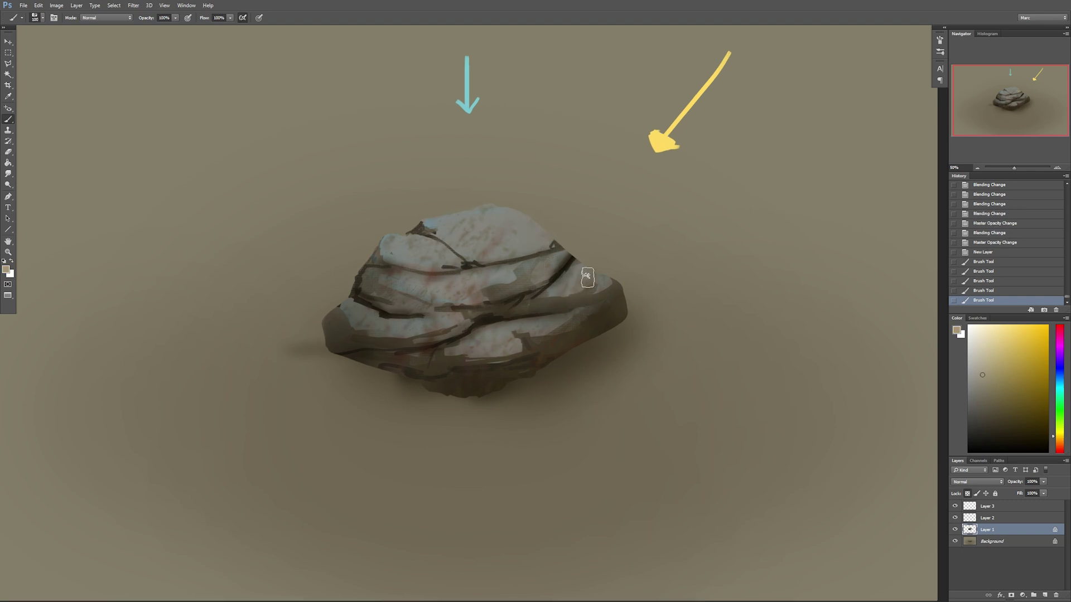
{"action": "key", "text": "bracketleft"}
{"action": "key", "text": "bracketleft"}
{"action": "key", "text": "bracketleft"}
{"action": "key", "text": "bracketleft"}
{"action": "mouse_move", "coordinate": [565, 254]}
{"action": "left_mouse_down"}
{"action": "mouse_move", "coordinate": [542, 240]}
{"action": "mouse_move", "coordinate": [519, 248]}
{"action": "left_mouse_up"}
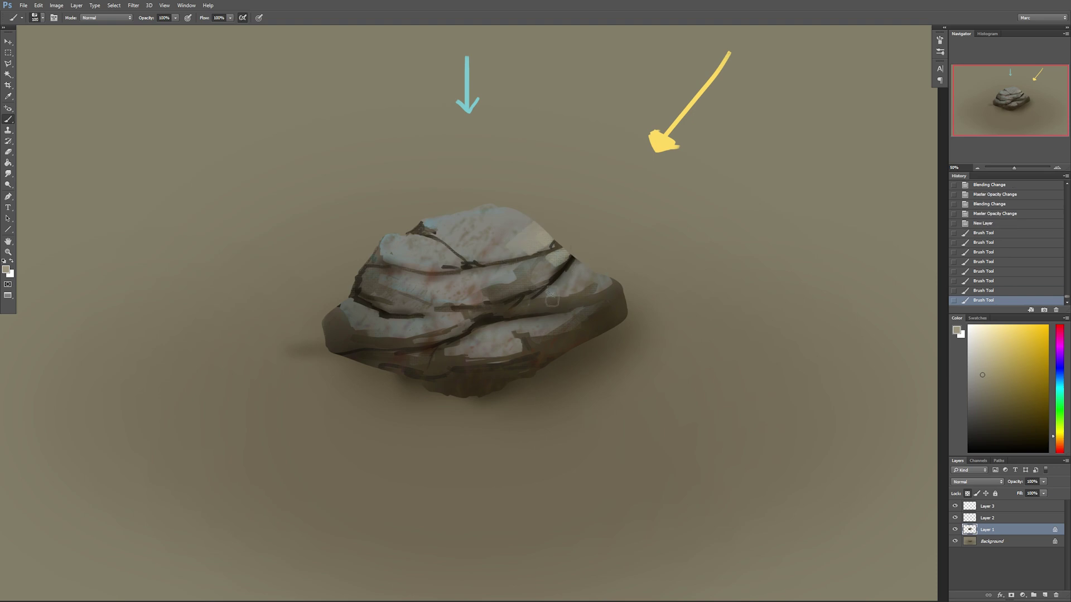
{"action": "key", "text": "bracketleft"}
{"action": "key", "text": "bracketleft"}
{"action": "key", "text": "bracketleft"}
{"action": "key", "text": "ctrl+alt+z"}
{"action": "key", "text": "ctrl+alt+z"}
{"action": "key", "text": "ctrl+alt+z"}
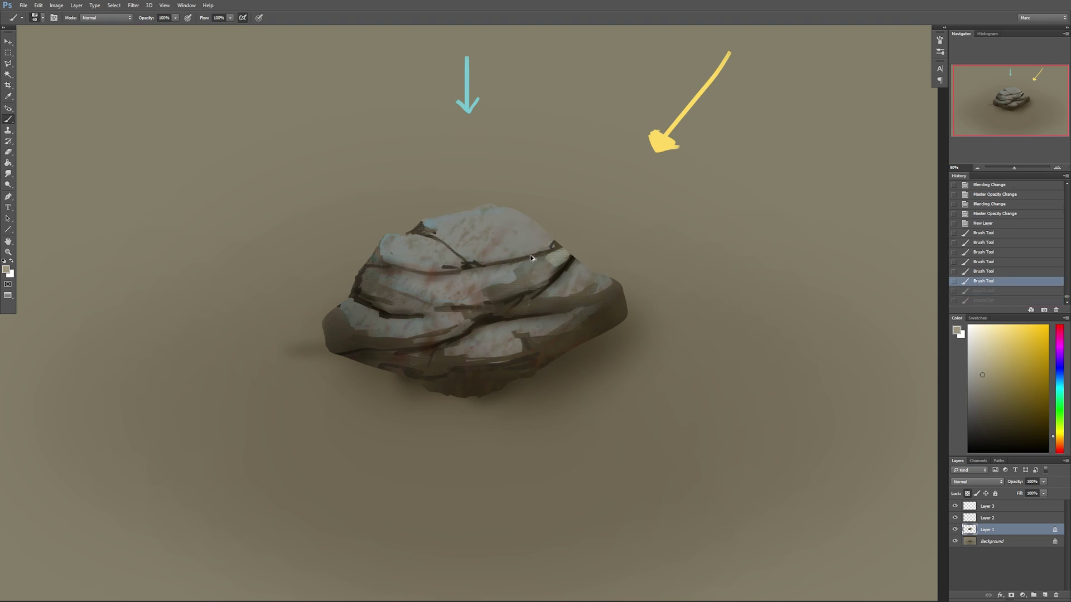
- On Layer 3, paint beige sunlight over the right part of the top plane and the upper left plane
{"action": "left_click", "coordinate": [1001, 507]}
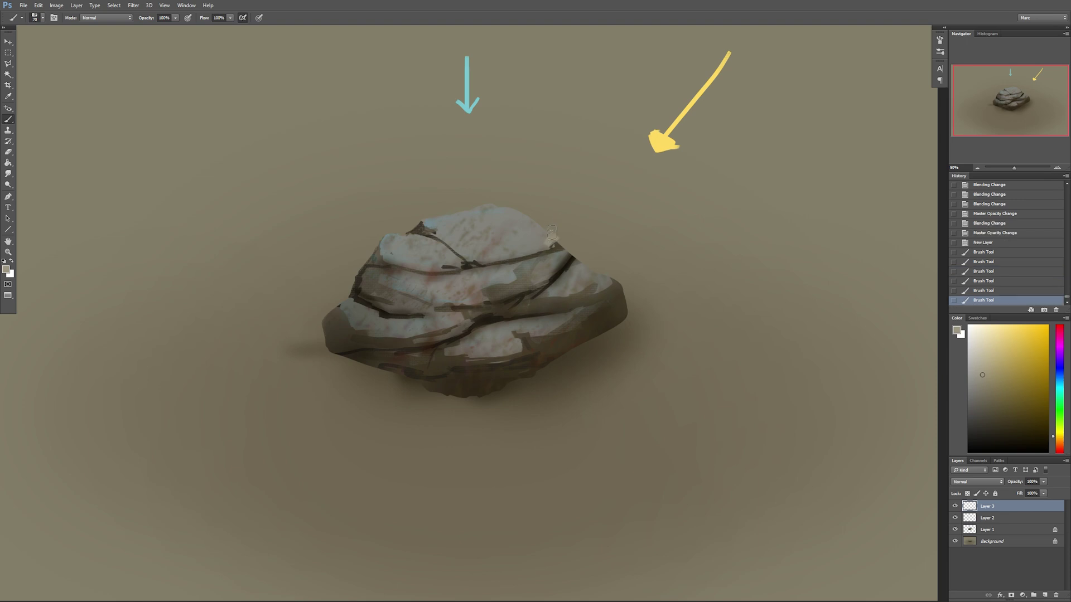
{"action": "mouse_move", "coordinate": [554, 237]}
{"action": "left_mouse_down"}
{"action": "mouse_move", "coordinate": [522, 242]}
{"action": "mouse_move", "coordinate": [543, 211]}
{"action": "mouse_move", "coordinate": [520, 226]}
{"action": "mouse_move", "coordinate": [529, 233]}
{"action": "mouse_move", "coordinate": [505, 220]}
{"action": "mouse_move", "coordinate": [531, 224]}
{"action": "mouse_move", "coordinate": [511, 231]}
{"action": "mouse_move", "coordinate": [538, 267]}
{"action": "mouse_move", "coordinate": [504, 230]}
{"action": "mouse_move", "coordinate": [493, 231]}
{"action": "mouse_move", "coordinate": [509, 251]}
{"action": "mouse_move", "coordinate": [450, 217]}
{"action": "left_mouse_up"}
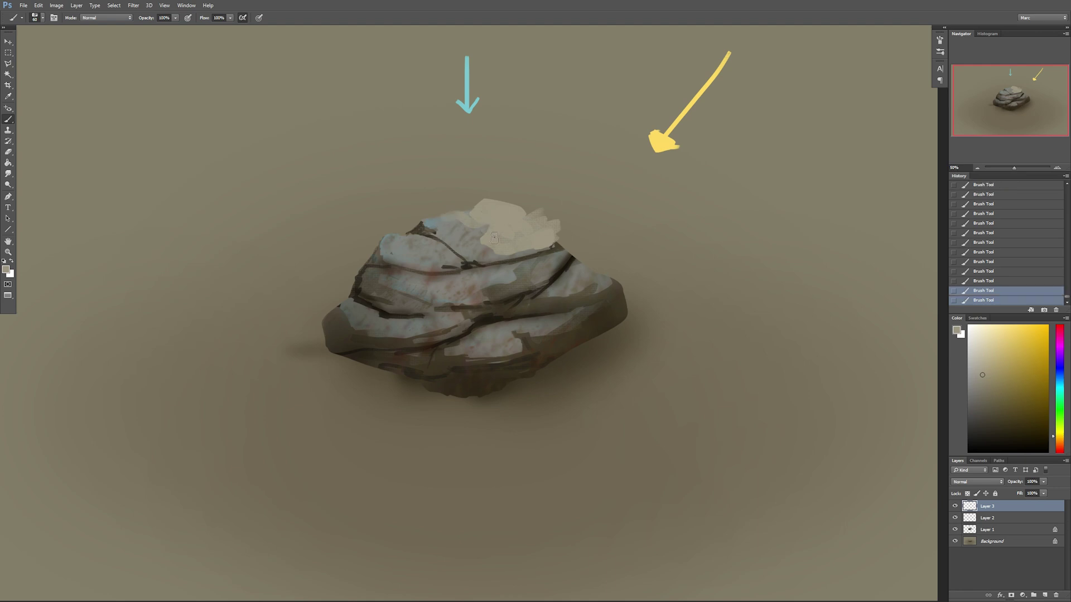
{"action": "key", "text": "]"}
{"action": "left_click_drag", "start_coordinate": [446, 258], "coordinate": [421, 241]}
- Reduce the brush and paint beige sunlight patches on the middle and right ledges
{"action": "key", "text": "["}
{"action": "key", "text": "["}
{"action": "key", "text": "["}
{"action": "key", "text": "["}
{"action": "key", "text": "["}
{"action": "mouse_move", "coordinate": [549, 259]}
{"action": "left_mouse_down"}
{"action": "mouse_move", "coordinate": [535, 276]}
{"action": "mouse_move", "coordinate": [493, 278]}
{"action": "left_mouse_up"}
{"action": "mouse_move", "coordinate": [502, 280]}
{"action": "left_mouse_down"}
{"action": "mouse_move", "coordinate": [428, 296]}
{"action": "mouse_move", "coordinate": [478, 300]}
{"action": "left_mouse_up"}
{"action": "left_click_drag", "start_coordinate": [584, 273], "coordinate": [578, 286]}
{"action": "mouse_move", "coordinate": [592, 293]}
{"action": "left_mouse_down"}
{"action": "mouse_move", "coordinate": [610, 292]}
{"action": "mouse_move", "coordinate": [555, 296]}
{"action": "left_mouse_up"}
- Add small beige light strokes to the lower right ledge, adjusting the brush size
{"action": "key", "text": "bracketleft"}
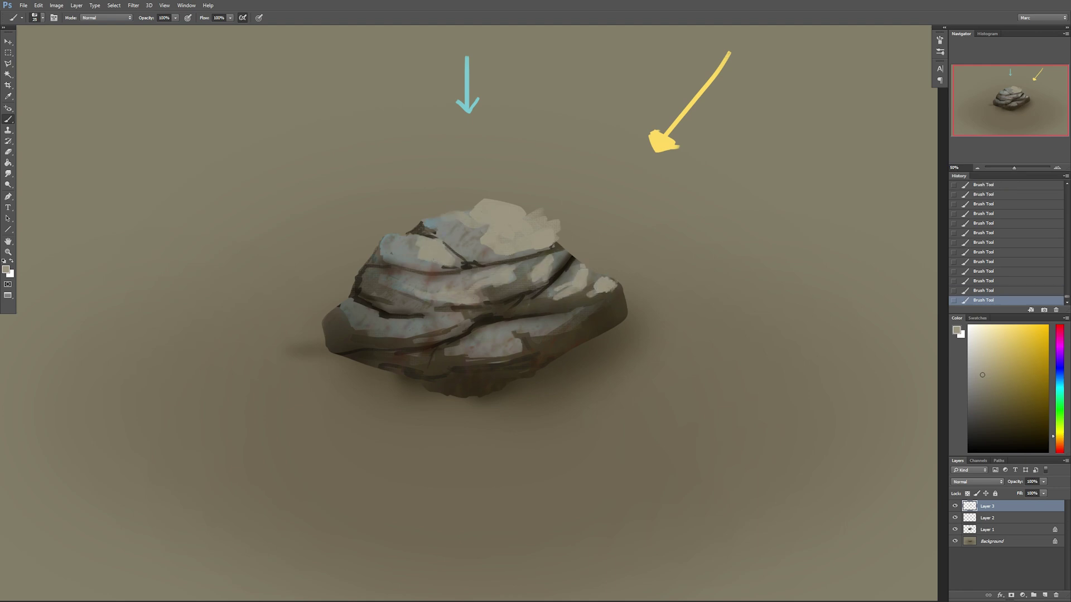
{"action": "mouse_move", "coordinate": [543, 333]}
{"action": "left_mouse_down"}
{"action": "mouse_move", "coordinate": [564, 322]}
{"action": "mouse_move", "coordinate": [519, 333]}
{"action": "left_mouse_up"}
{"action": "key", "text": "]"}
{"action": "key", "text": "]"}
{"action": "key", "text": "]"}
{"action": "key", "text": "bracketleft"}
- Trim the beige light strokes on the lower right ledge with the Eraser, undoing a trial brush stroke
{"action": "key", "text": "alt"}
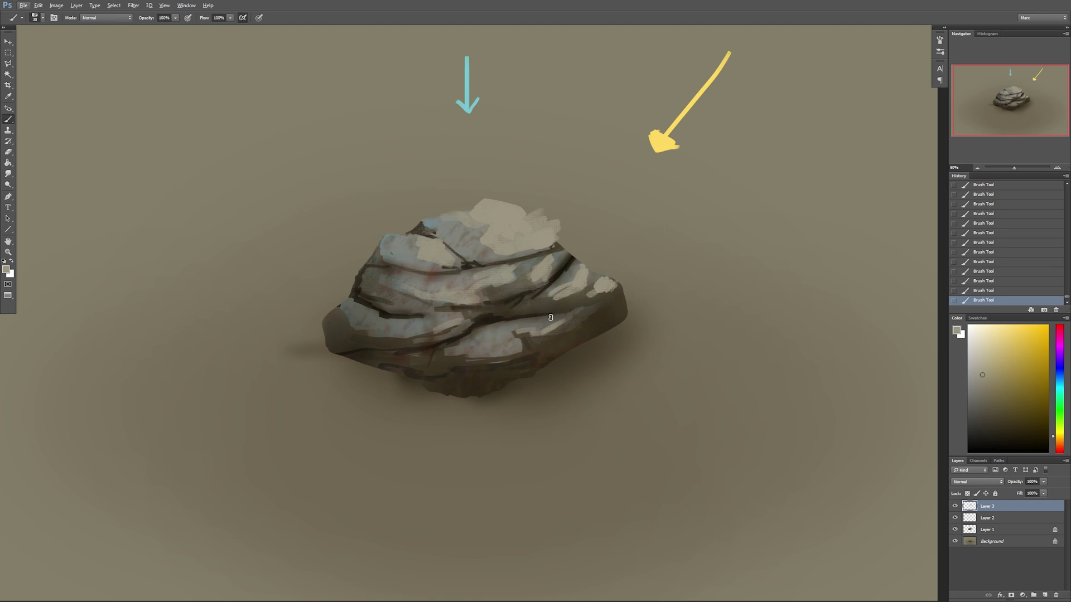
{"action": "key", "text": "e"}
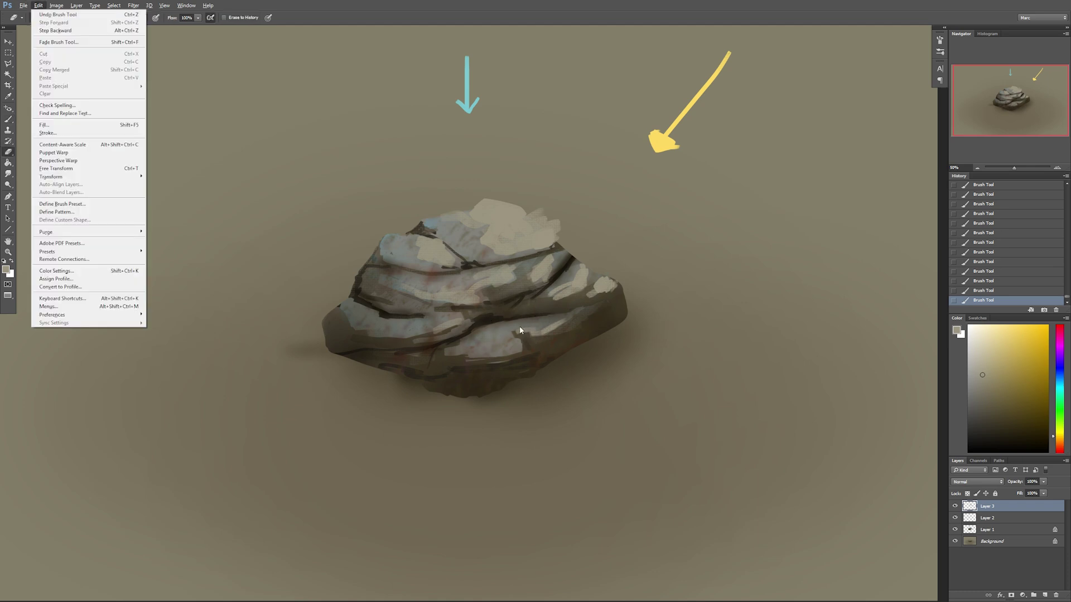
{"action": "left_click", "coordinate": [520, 327]}
{"action": "key", "text": "b"}
{"action": "key", "text": "["}
{"action": "mouse_move", "coordinate": [513, 337]}
{"action": "left_mouse_down"}
{"action": "mouse_move", "coordinate": [489, 317]}
{"action": "mouse_move", "coordinate": [435, 334]}
{"action": "mouse_move", "coordinate": [581, 300]}
{"action": "left_mouse_up"}
{"action": "key", "text": "ctrl+z"}
{"action": "key", "text": "e"}
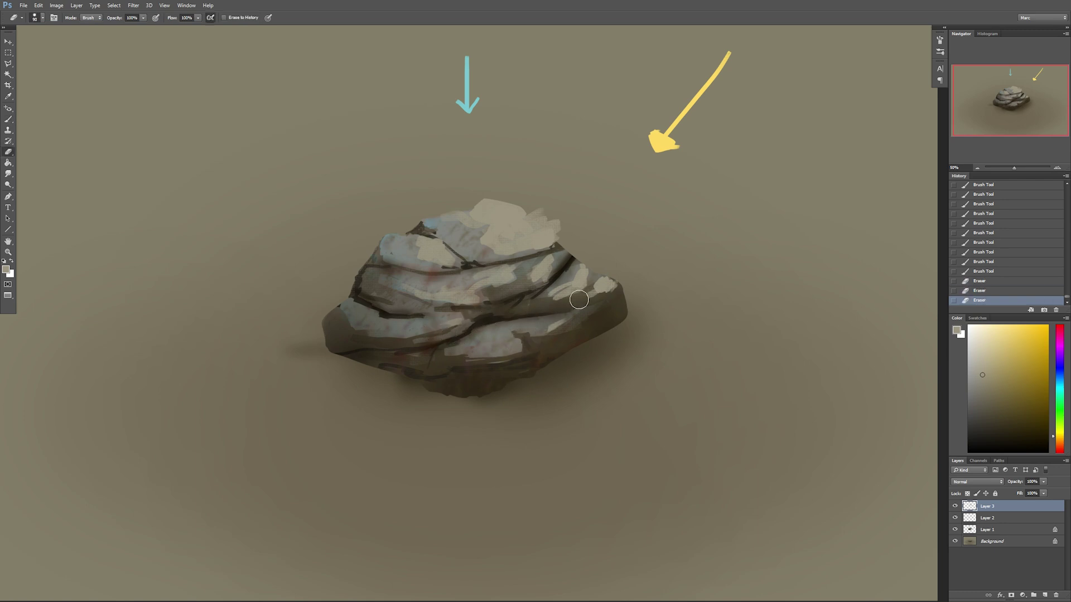
- Paint a beige sunlight patch on the lower middle ledge, enlarging the brush partway
{"action": "key", "text": "b"}
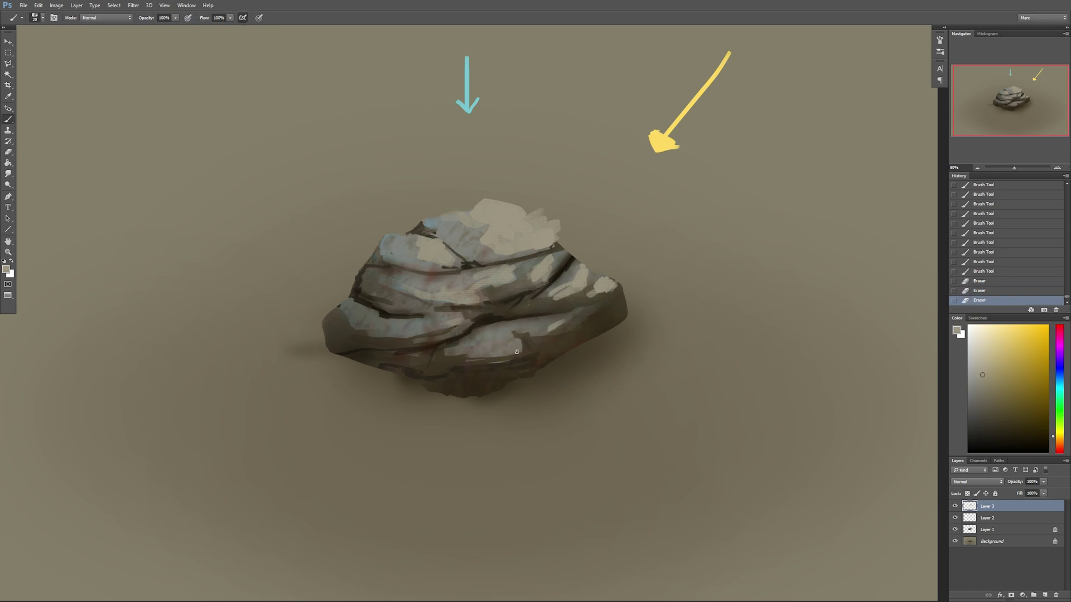
{"action": "mouse_move", "coordinate": [519, 346]}
{"action": "left_mouse_down"}
{"action": "mouse_move", "coordinate": [472, 346]}
{"action": "mouse_move", "coordinate": [502, 349]}
{"action": "mouse_move", "coordinate": [547, 322]}
{"action": "mouse_move", "coordinate": [467, 348]}
{"action": "left_mouse_up"}
{"action": "key", "text": "]"}
{"action": "key", "text": "]"}
{"action": "left_click_drag", "start_coordinate": [474, 357], "coordinate": [505, 353]}
- Pick a lighter beige and paint broad strokes over the lower right part of the top plane
{"action": "left_click", "coordinate": [984, 365]}
{"action": "key", "text": "]"}
{"action": "key", "text": "]"}
{"action": "key", "text": "]"}
{"action": "key", "text": "]"}
{"action": "key", "text": "]"}
{"action": "left_click_drag", "start_coordinate": [550, 242], "coordinate": [514, 232]}
{"action": "left_click_drag", "start_coordinate": [532, 241], "coordinate": [468, 262]}
{"action": "key", "text": "bracketleft"}
{"action": "key", "text": "bracketleft"}
{"action": "key", "text": "bracketleft"}
{"action": "key", "text": "bracketleft"}
{"action": "key", "text": "bracketleft"}
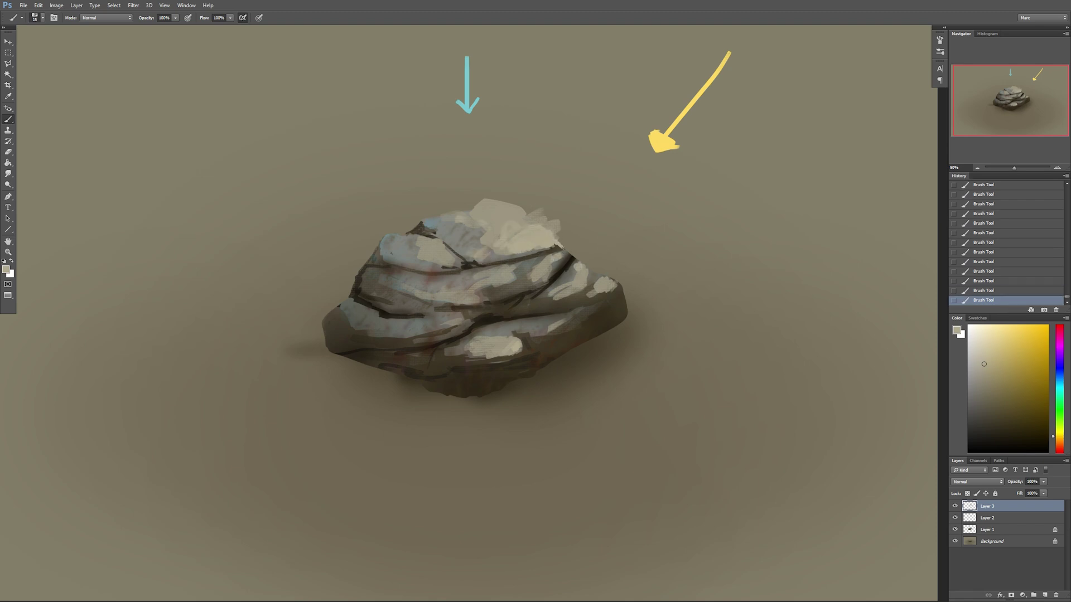
- Pick a brighter beige and highlight the top plane's right edge and the right ledge with a small brush
{"action": "left_click", "coordinate": [983, 354]}
{"action": "left_click_drag", "start_coordinate": [561, 254], "coordinate": [540, 225]}
{"action": "key", "text": "bracketleft"}
{"action": "key", "text": "bracketleft"}
{"action": "left_click_drag", "start_coordinate": [588, 272], "coordinate": [586, 287]}
- Add bright beige patches to the top plane, upper left plane, middle ledge and the rock's right tip with a larger brush
{"action": "key", "text": "bracketright"}
{"action": "key", "text": "bracketright"}
{"action": "key", "text": "bracketright"}
{"action": "key", "text": "bracketright"}
{"action": "key", "text": "bracketright"}
{"action": "key", "text": "bracketright"}
{"action": "mouse_move", "coordinate": [556, 265]}
{"action": "left_mouse_down"}
{"action": "mouse_move", "coordinate": [547, 275]}
{"action": "mouse_move", "coordinate": [553, 266]}
{"action": "mouse_move", "coordinate": [491, 239]}
{"action": "left_mouse_up"}
{"action": "left_click", "coordinate": [512, 277]}
{"action": "mouse_move", "coordinate": [423, 246]}
{"action": "left_mouse_down"}
{"action": "mouse_move", "coordinate": [465, 286]}
{"action": "mouse_move", "coordinate": [462, 297]}
{"action": "left_mouse_up"}
{"action": "key", "text": "bracketright"}
{"action": "key", "text": "bracketright"}
{"action": "left_click_drag", "start_coordinate": [621, 296], "coordinate": [623, 304]}
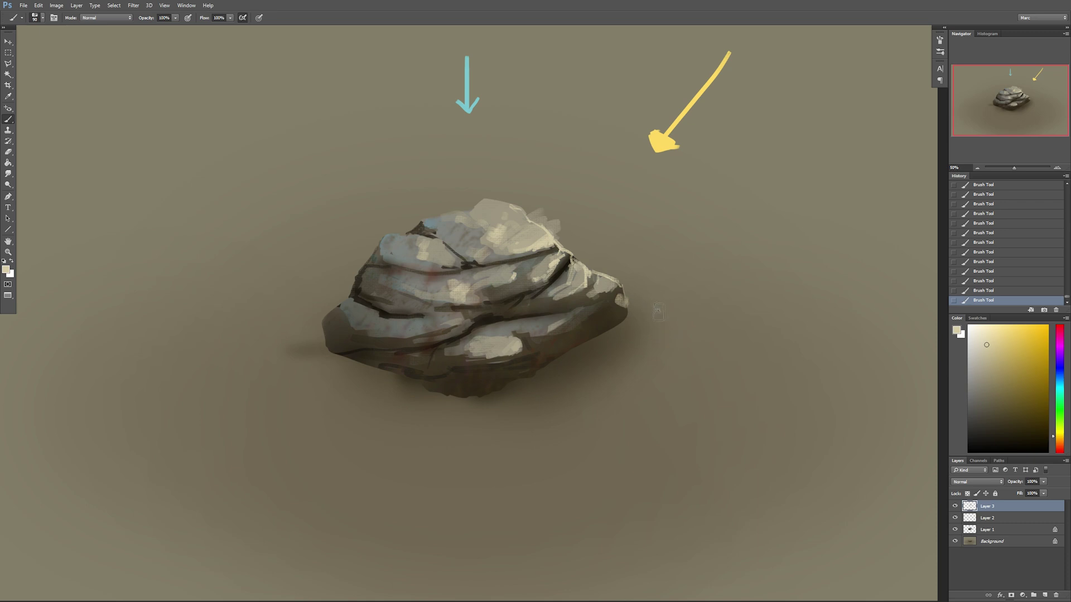
- Erase the light strokes that spill outside the top plane's right silhouette and check the rock at a smaller scale
{"action": "left_click_drag", "start_coordinate": [609, 465], "coordinate": [605, 465]}
{"action": "key", "text": "e"}
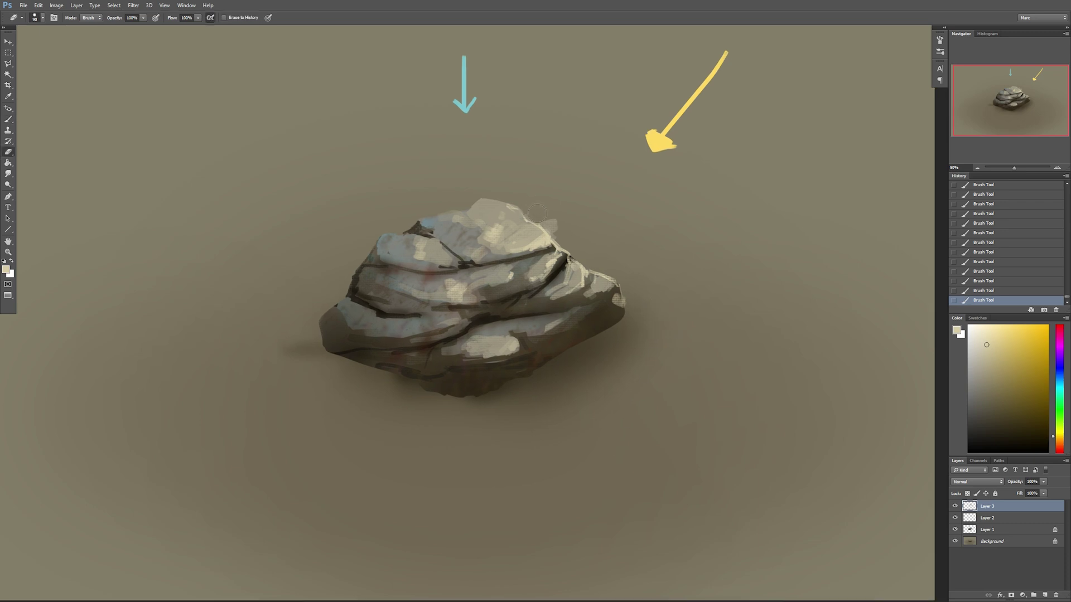
{"action": "left_click_drag", "start_coordinate": [532, 212], "coordinate": [552, 226]}
{"action": "left_click_drag", "start_coordinate": [471, 194], "coordinate": [492, 194]}
{"action": "key", "text": "ctrl+z"}
{"action": "left_click", "coordinate": [979, 168]}
{"action": "left_click", "coordinate": [978, 168]}
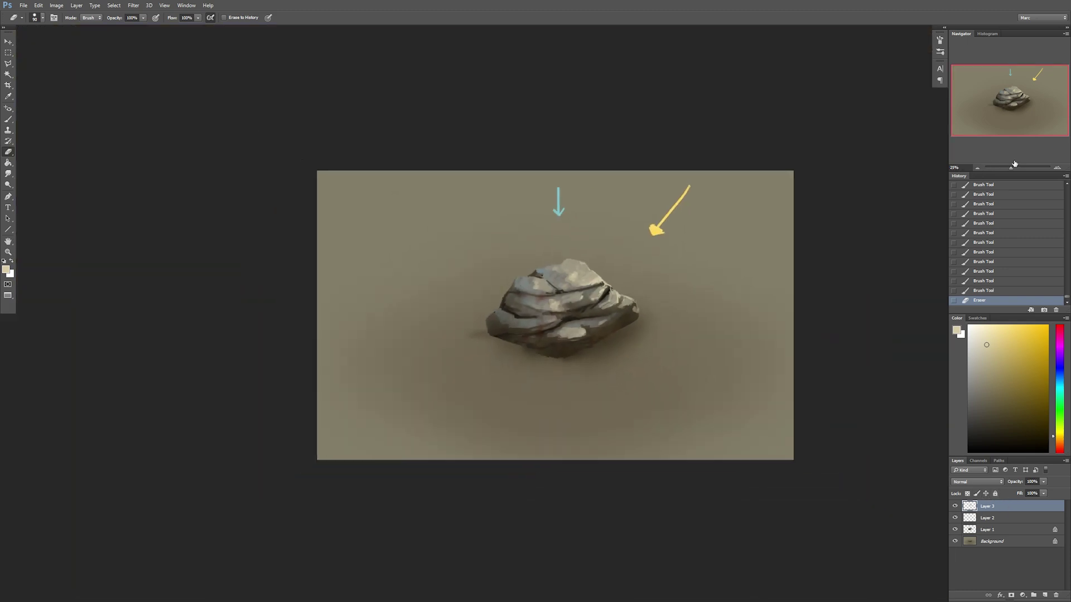
{"action": "left_click", "coordinate": [1058, 168]}
{"action": "left_click", "coordinate": [1058, 168]}
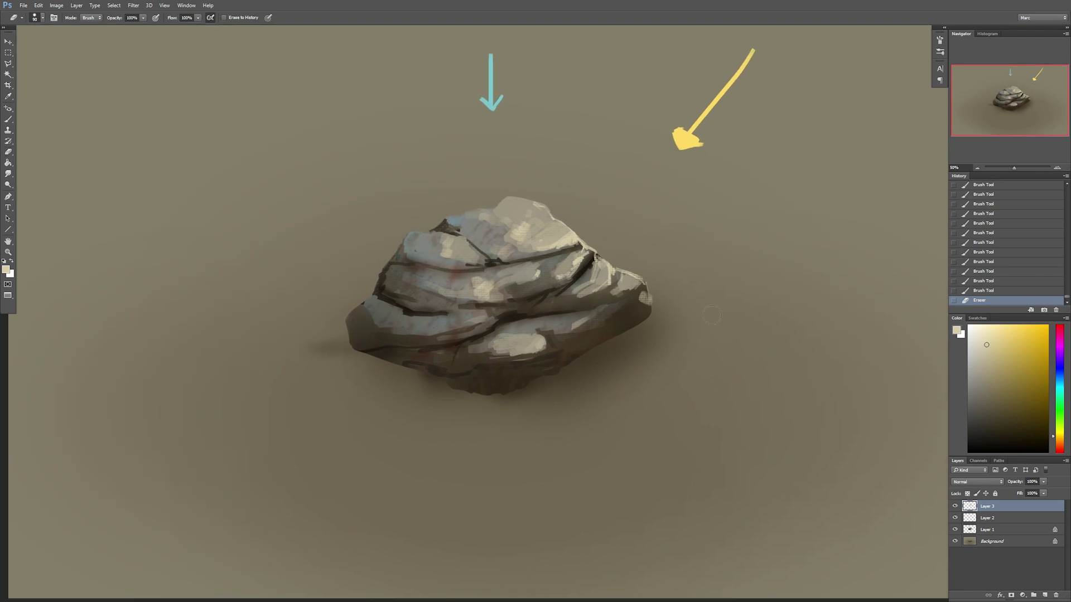
- Merge Layer 1, Layer 2 and Layer 3 into a single rock layer
{"action": "key", "text": "b"}
{"action": "left_click", "coordinate": [993, 530], "text": "shift"}
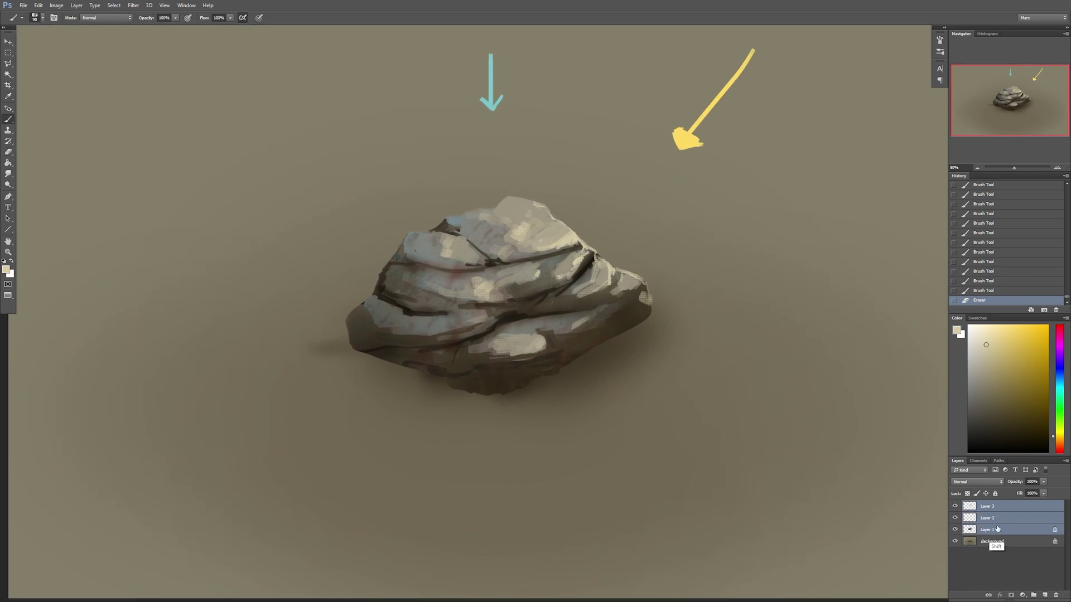
{"action": "key", "text": "ctrl+e"}
{"action": "left_click_drag", "start_coordinate": [629, 462], "coordinate": [633, 467]}
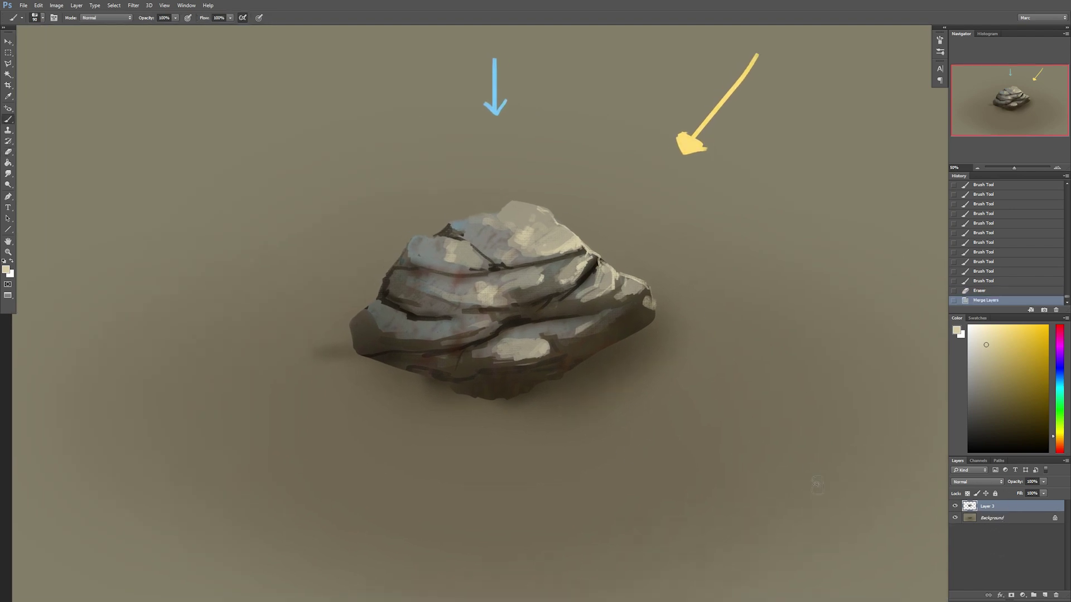
- Sample a gray tone from the rock and paint it over the right end of the middle ledge
{"action": "left_click", "coordinate": [542, 260], "text": "alt"}
{"action": "mouse_move", "coordinate": [579, 284]}
{"action": "left_mouse_down"}
{"action": "mouse_move", "coordinate": [576, 311]}
{"action": "mouse_move", "coordinate": [560, 279]}
{"action": "left_mouse_up"}
{"action": "key", "text": "bracketleft"}
{"action": "key", "text": "bracketleft"}
{"action": "key", "text": "bracketleft"}
{"action": "key", "text": "bracketleft"}
{"action": "key", "text": "bracketleft"}
{"action": "left_click", "coordinate": [1057, 168]}
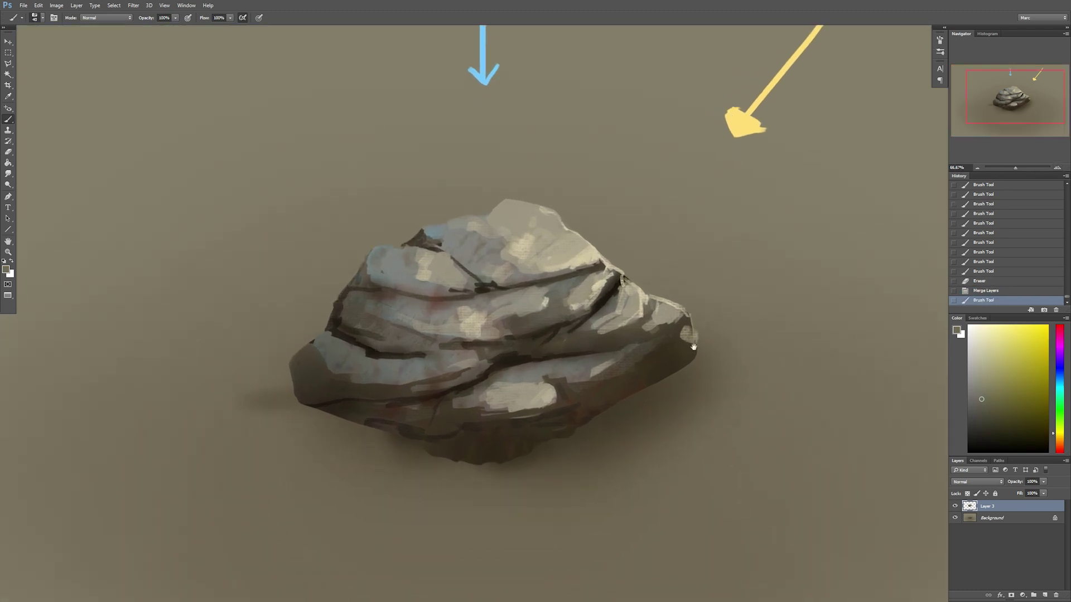
{"action": "left_click_drag", "start_coordinate": [691, 346], "coordinate": [680, 392]}
- Paint sampled gray strokes along the top plane's lower edge, just above the crack, varying the brush size
{"action": "key", "text": "bracketleft"}
{"action": "left_click", "coordinate": [532, 310], "text": "alt"}
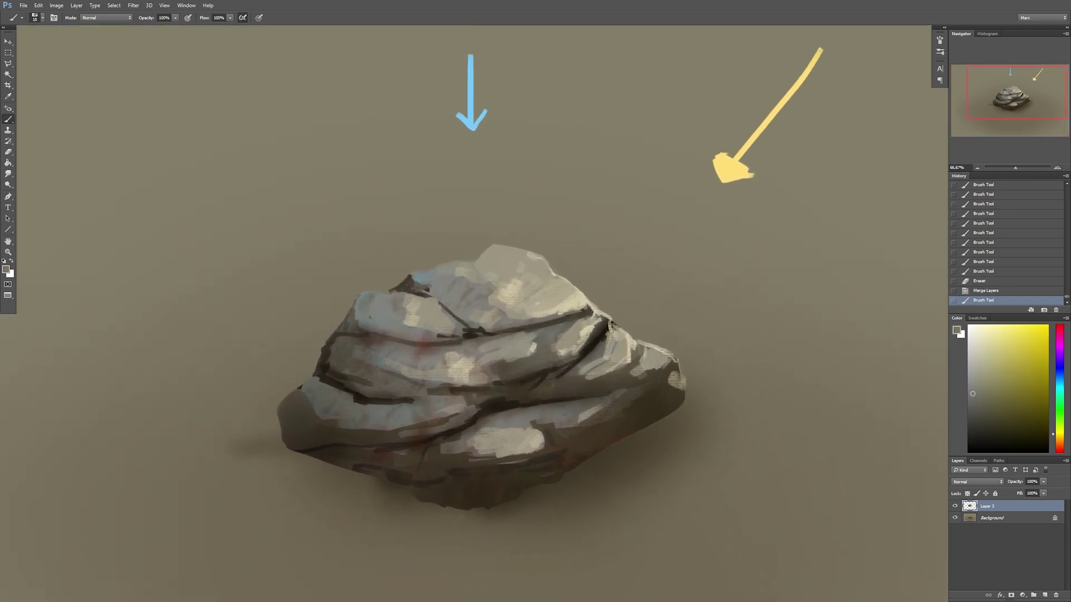
{"action": "key", "text": "bracketright"}
{"action": "mouse_move", "coordinate": [517, 316]}
{"action": "left_mouse_down"}
{"action": "mouse_move", "coordinate": [548, 315]}
{"action": "mouse_move", "coordinate": [492, 306]}
{"action": "mouse_move", "coordinate": [503, 314]}
{"action": "mouse_move", "coordinate": [584, 303]}
{"action": "left_mouse_up"}
{"action": "key", "text": "bracketleft"}
{"action": "left_click", "coordinate": [508, 313]}
{"action": "key", "text": "bracketleft"}
{"action": "key", "text": "bracketleft"}
{"action": "left_click_drag", "start_coordinate": [508, 306], "coordinate": [492, 319]}
{"action": "left_click_drag", "start_coordinate": [497, 315], "coordinate": [486, 322]}
- Blend the light patch on the middle ledge into its surroundings using tones sampled from the rock
{"action": "left_click", "coordinate": [530, 366], "text": "alt"}
{"action": "key", "text": "bracketright"}
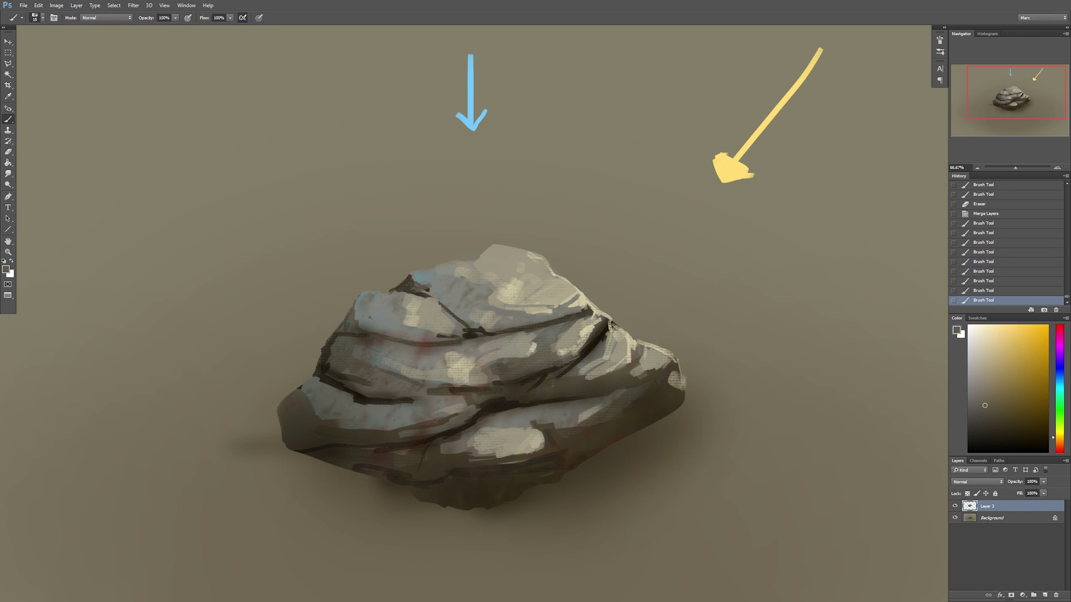
{"action": "left_click", "coordinate": [489, 375]}
{"action": "key", "text": "bracketright"}
{"action": "left_click", "coordinate": [485, 353], "text": "alt"}
{"action": "left_click", "coordinate": [458, 372], "text": "alt"}
{"action": "left_click_drag", "start_coordinate": [474, 344], "coordinate": [481, 346]}
{"action": "key", "text": "bracketright"}
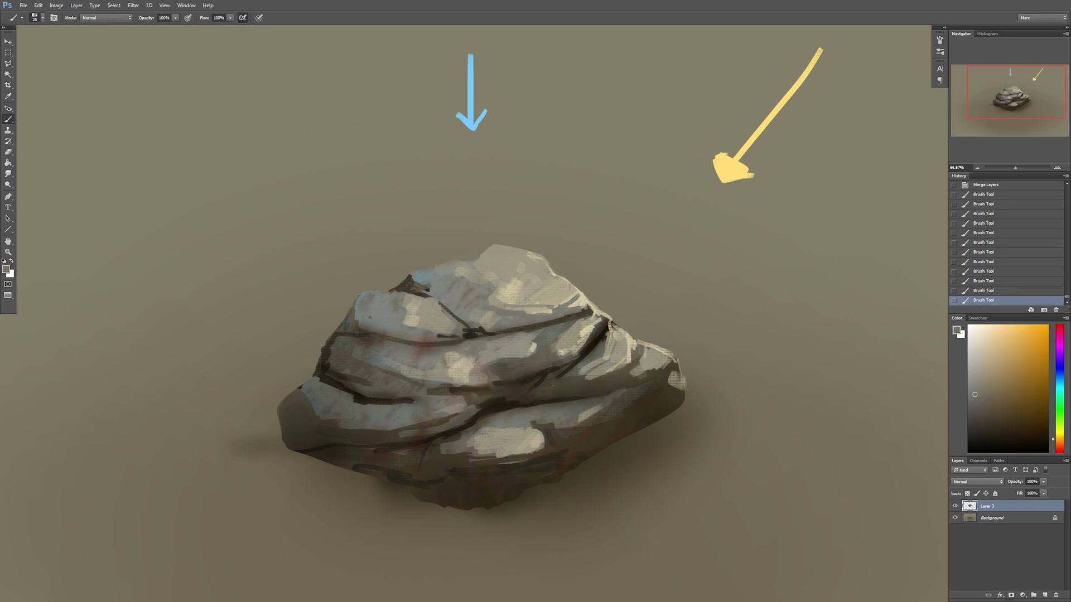
- Sample nearby tones and paint over the reddish area around the crack below the upper left plane
{"action": "left_click", "coordinate": [440, 345], "text": "alt"}
{"action": "key", "text": "bracketleft"}
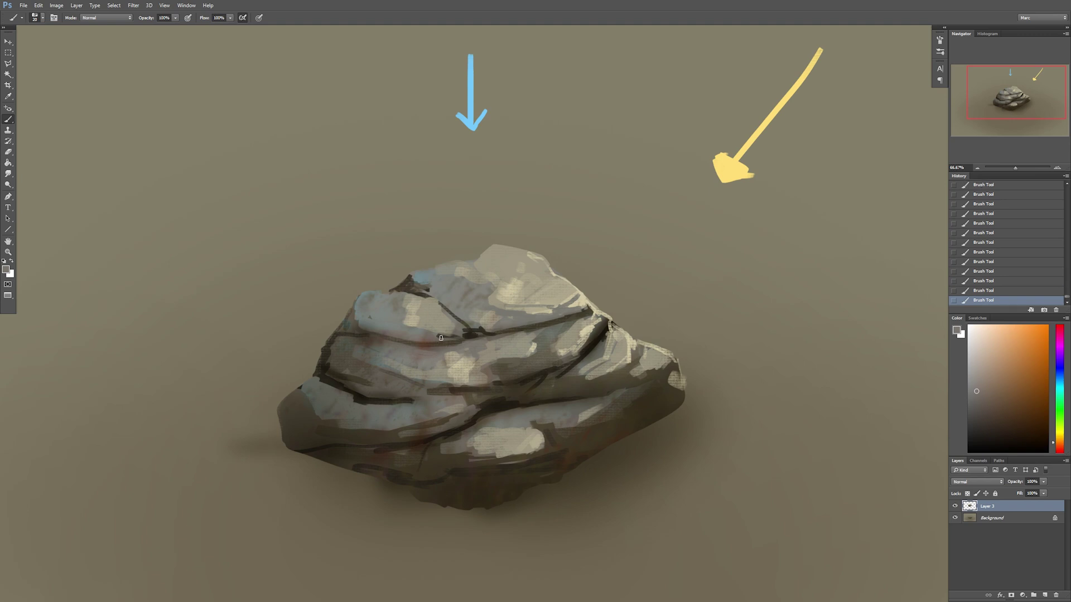
{"action": "left_click", "coordinate": [428, 351], "text": "alt"}
{"action": "key", "text": "bracketright"}
{"action": "mouse_move", "coordinate": [433, 351]}
{"action": "left_mouse_down"}
{"action": "mouse_move", "coordinate": [443, 352]}
{"action": "mouse_move", "coordinate": [425, 339]}
{"action": "left_mouse_up"}
{"action": "left_click", "coordinate": [434, 344], "text": "alt"}
{"action": "left_click", "coordinate": [416, 337], "text": "alt"}
{"action": "key", "text": "bracketright"}
{"action": "key", "text": "bracketright"}
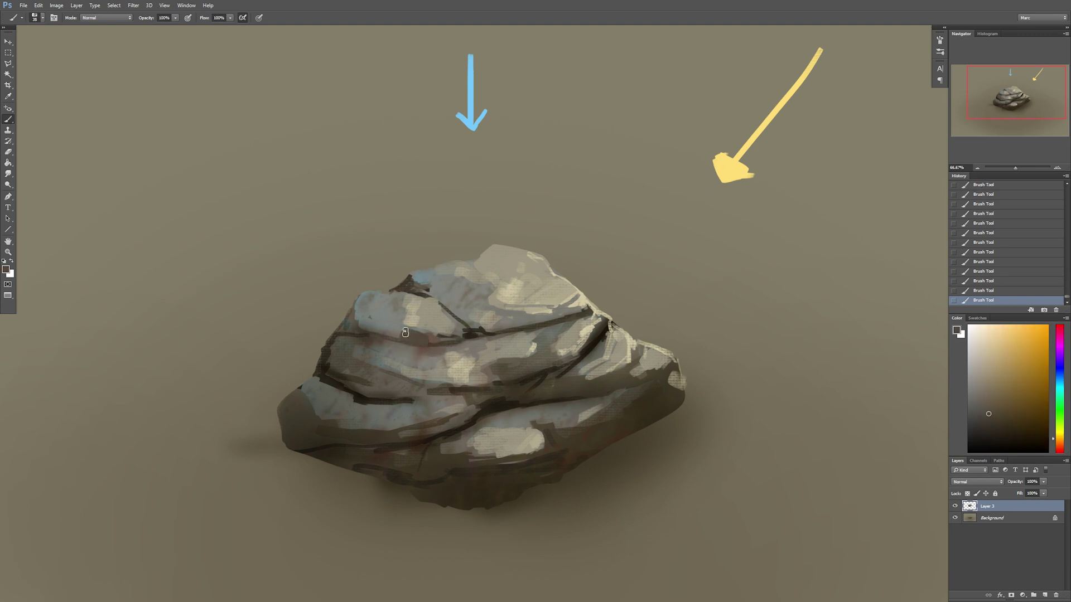
- Darken the underside of the upper left plane with sampled dark brown strokes
{"action": "left_click", "coordinate": [370, 332], "text": "alt"}
{"action": "key", "text": "bracketleft"}
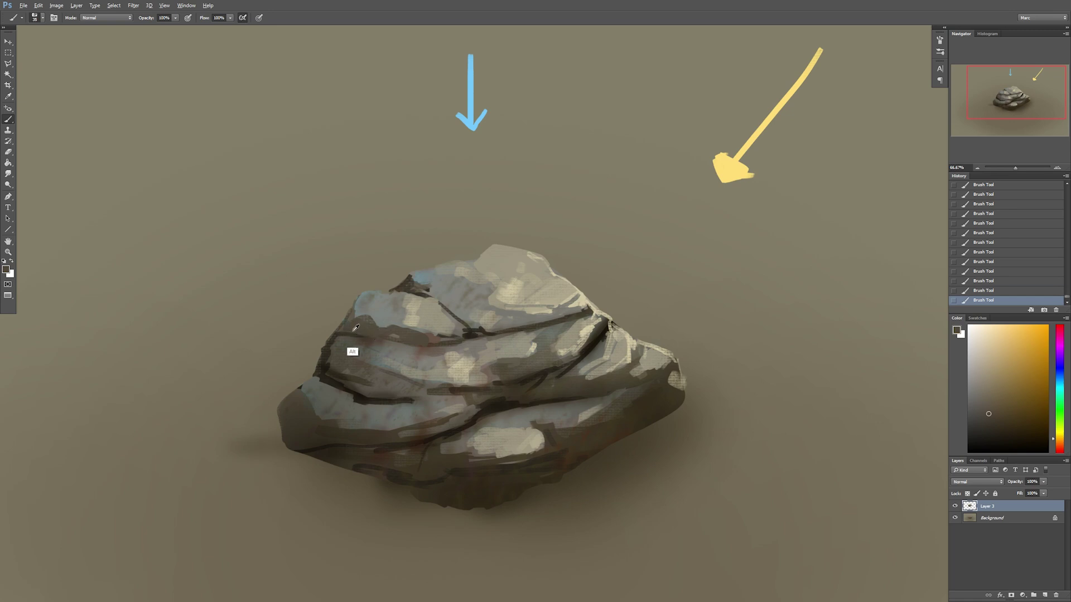
{"action": "mouse_move", "coordinate": [354, 353]}
{"action": "left_mouse_down"}
{"action": "mouse_move", "coordinate": [355, 318]}
{"action": "mouse_move", "coordinate": [395, 333]}
{"action": "left_mouse_up"}
{"action": "left_click", "coordinate": [347, 353], "text": "alt"}
{"action": "key", "text": "bracketleft"}
{"action": "key", "text": "bracketright"}
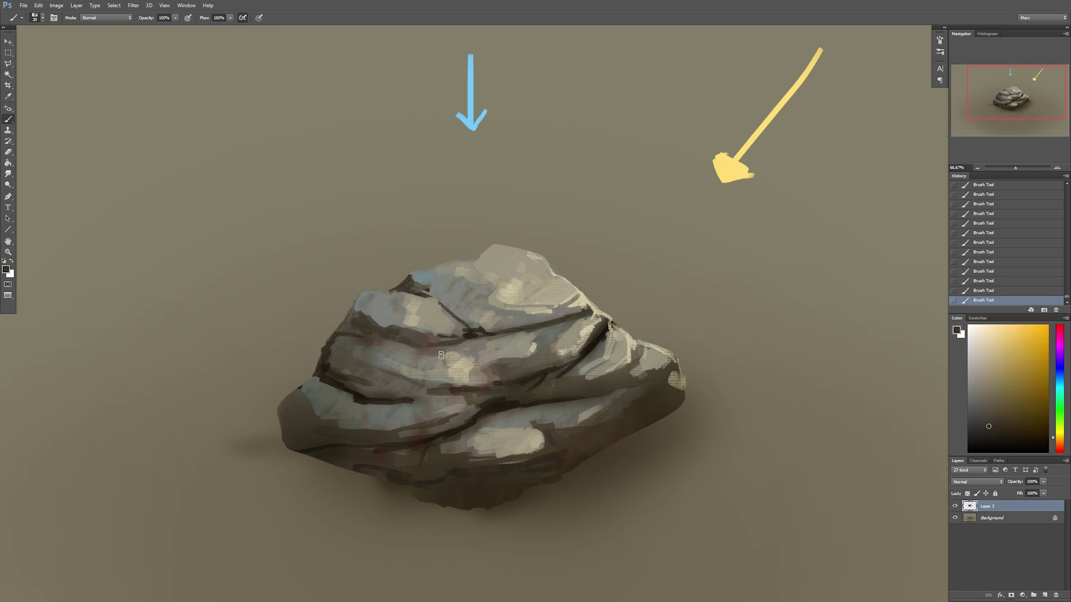
- Choose the speckle texture brush preset and set its size to 700 px
{"action": "left_click_drag", "start_coordinate": [578, 448], "coordinate": [568, 436]}
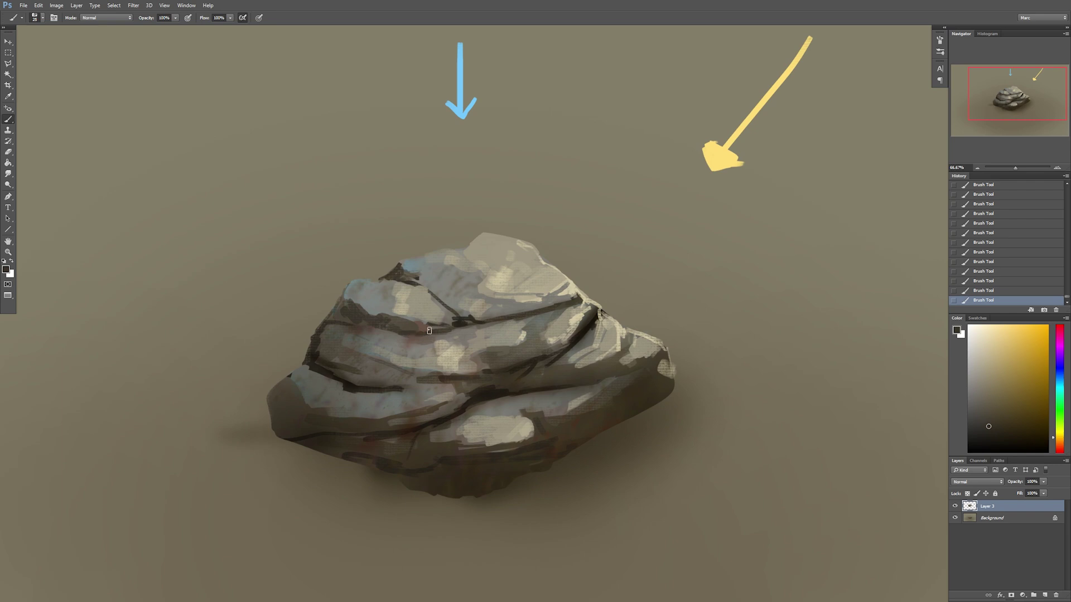
{"action": "right_click", "coordinate": [554, 436]}
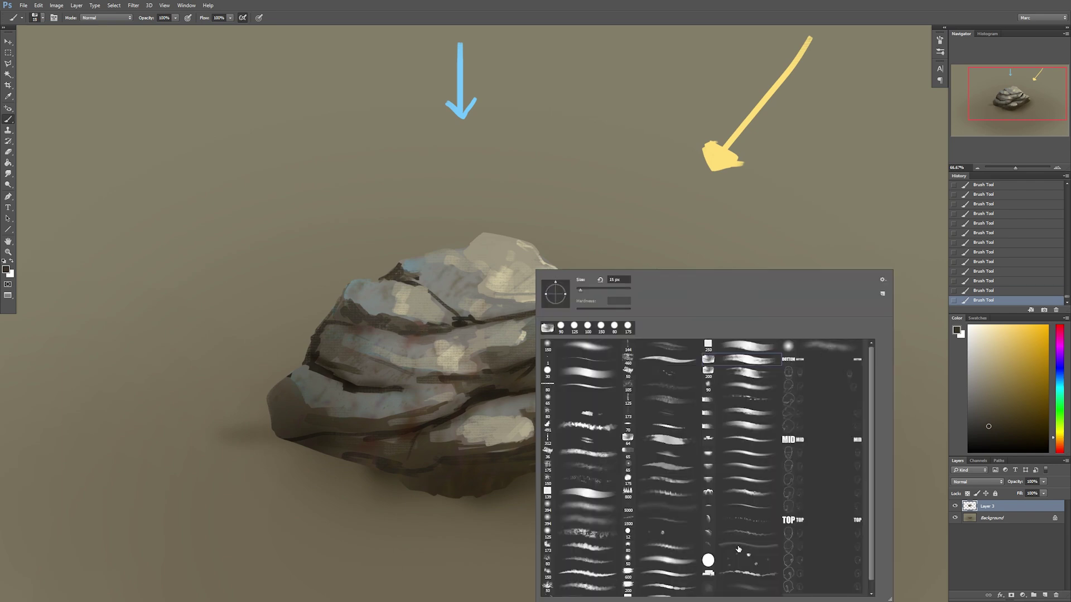
{"action": "left_click", "coordinate": [836, 349]}
{"action": "key", "text": "Return"}
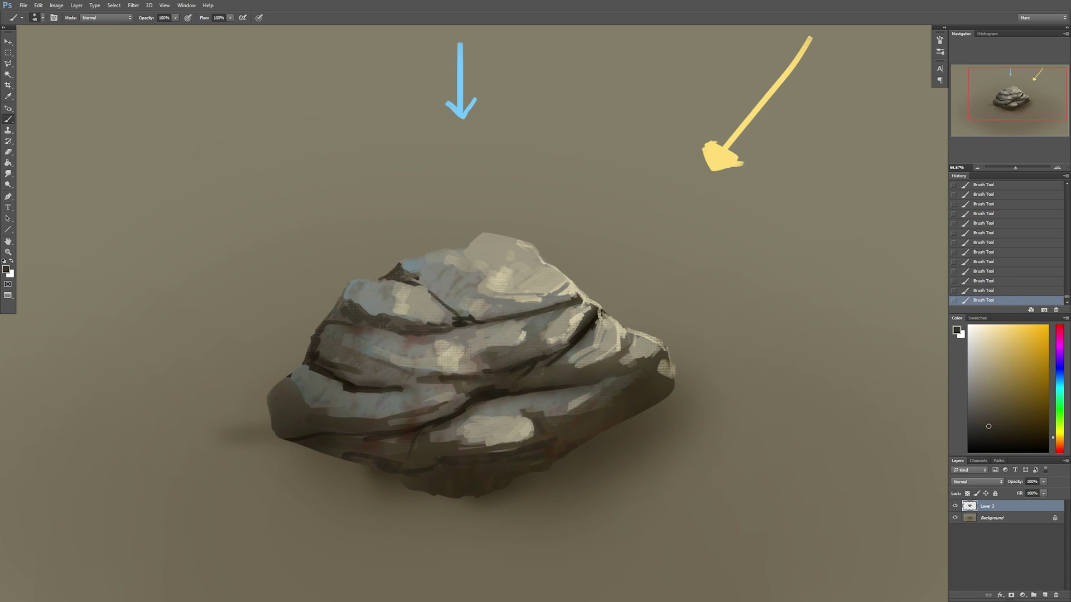
{"action": "key", "text": "bracketright"}
{"action": "key", "text": "bracketright"}
{"action": "key", "text": "bracketright"}
{"action": "key", "text": "bracketright"}
{"action": "key", "text": "bracketright"}
{"action": "key", "text": "bracketright"}
{"action": "key", "text": "bracketright"}
{"action": "key", "text": "bracketright"}
{"action": "key", "text": "bracketright"}
{"action": "key", "text": "bracketright"}
{"action": "key", "text": "bracketright"}
{"action": "key", "text": "bracketright"}
{"action": "key", "text": "bracketright"}
{"action": "key", "text": "bracketright"}
{"action": "key", "text": "bracketright"}
{"action": "key", "text": "bracketright"}
{"action": "key", "text": "bracketright"}
{"action": "key", "text": "bracketright"}
{"action": "key", "text": "bracketright"}
{"action": "key", "text": "bracketright"}
{"action": "left_click", "coordinate": [1032, 424]}
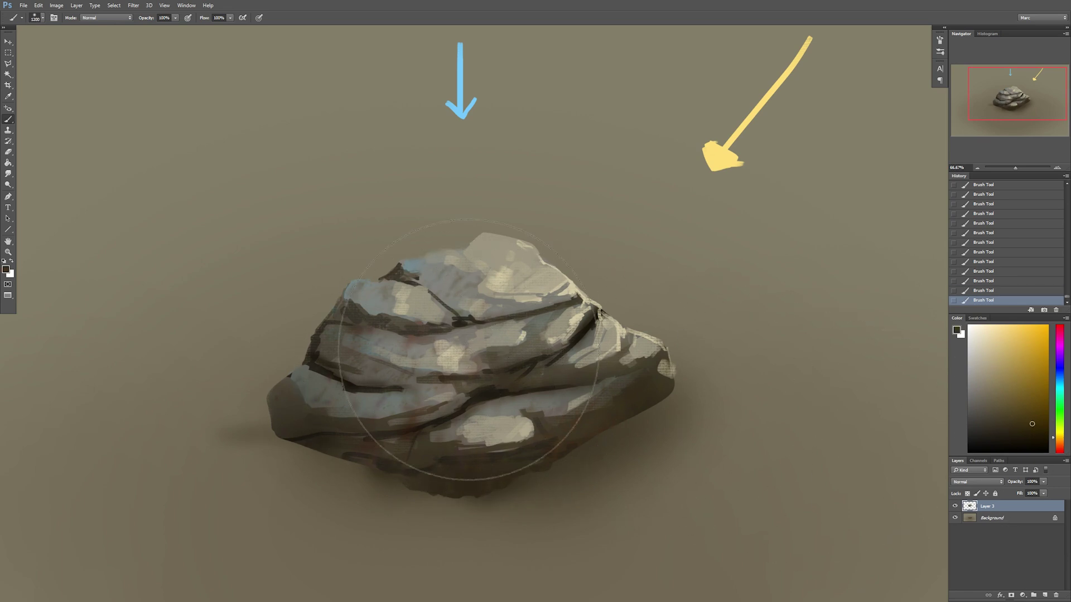
{"action": "key", "text": "bracketleft"}
{"action": "key", "text": "bracketleft"}
{"action": "key", "text": "bracketleft"}
{"action": "key", "text": "bracketleft"}
{"action": "key", "text": "bracketleft"}
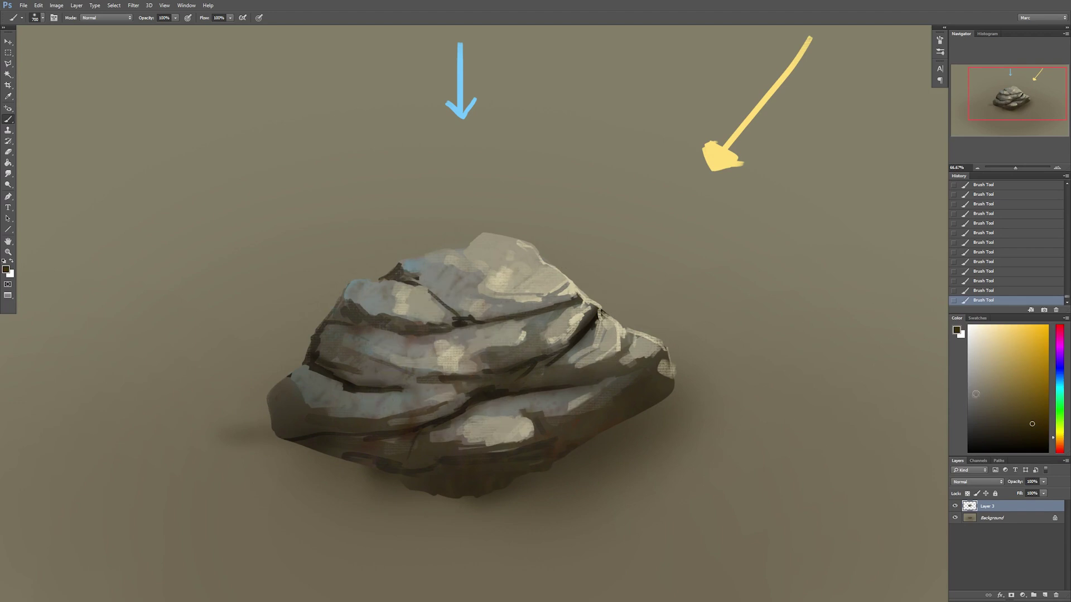
- Pick a very dark brown and set the brush's blending mode to Multiply
{"action": "left_click", "coordinate": [998, 431]}
{"action": "left_click", "coordinate": [112, 18]}
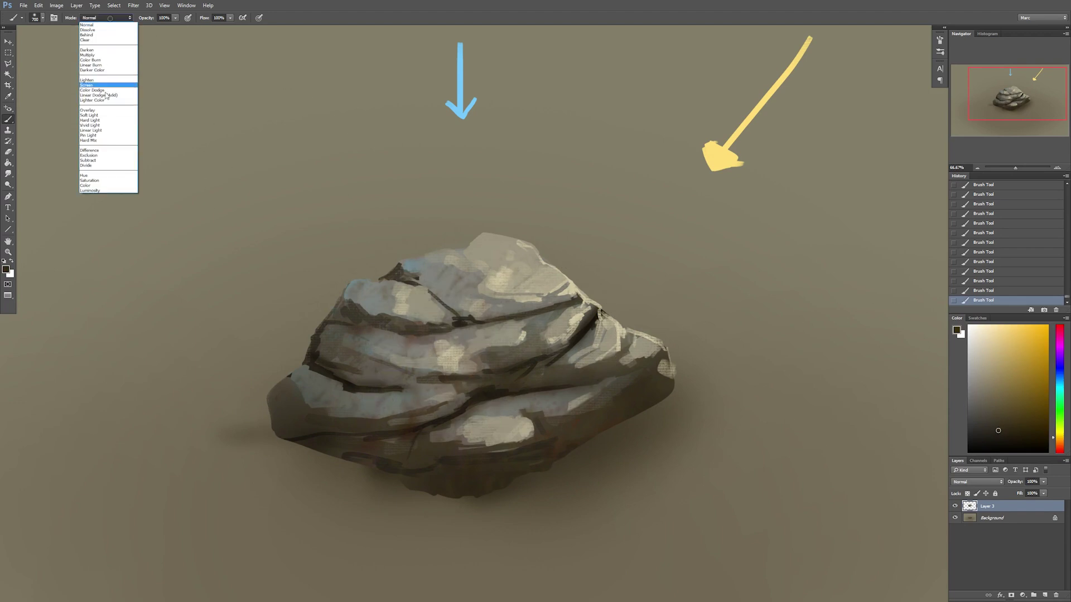
{"action": "left_click", "coordinate": [88, 55]}
- Reduce the brush to 300 px and stamp dark speckles on the right, middle and lower ledges
{"action": "key", "text": "bracketleft"}
{"action": "key", "text": "bracketleft"}
{"action": "key", "text": "bracketleft"}
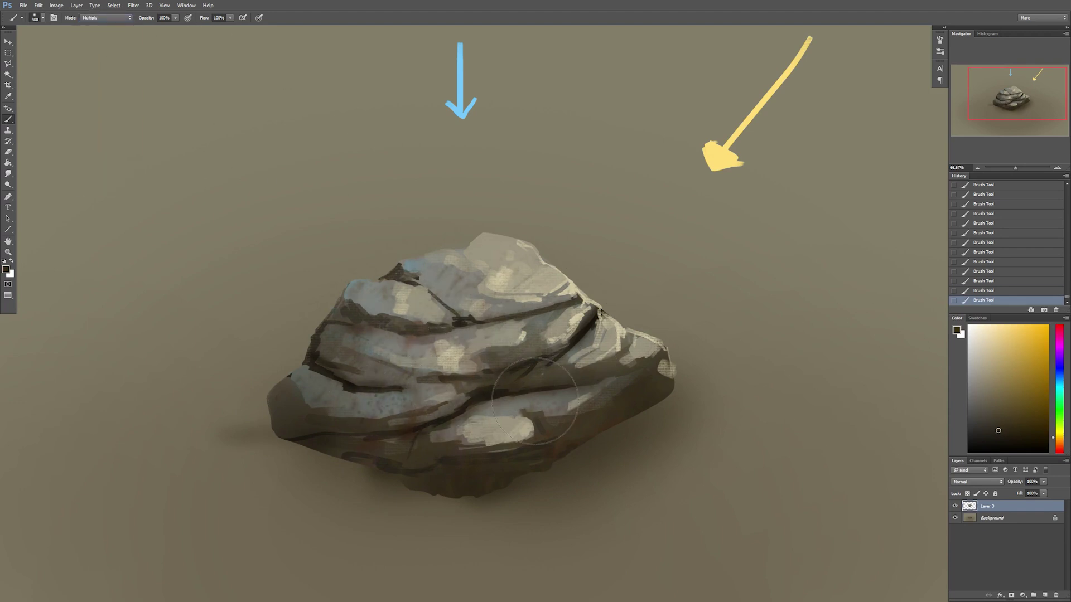
{"action": "key", "text": "bracketleft"}
{"action": "left_click", "coordinate": [645, 350]}
{"action": "left_click", "coordinate": [384, 363]}
{"action": "left_click", "coordinate": [367, 403]}
{"action": "left_click", "coordinate": [493, 428]}
{"action": "left_click", "coordinate": [524, 392]}
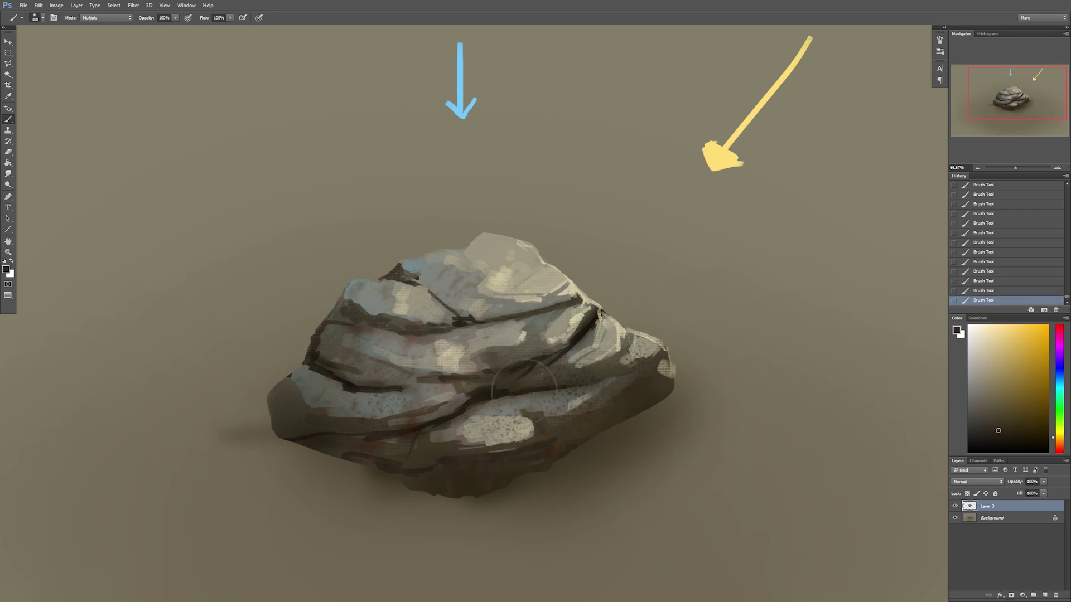
- Choose the square brush preset, reduce its size and set the brush's blending mode to Normal
{"action": "right_click", "coordinate": [561, 365]}
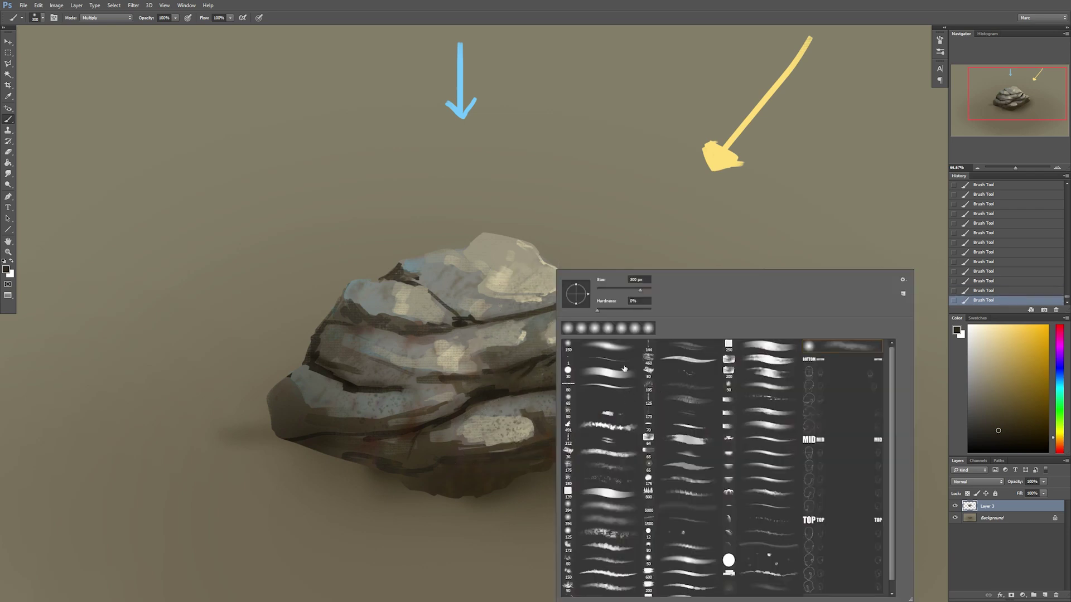
{"action": "left_click", "coordinate": [774, 363]}
{"action": "left_click", "coordinate": [767, 346]}
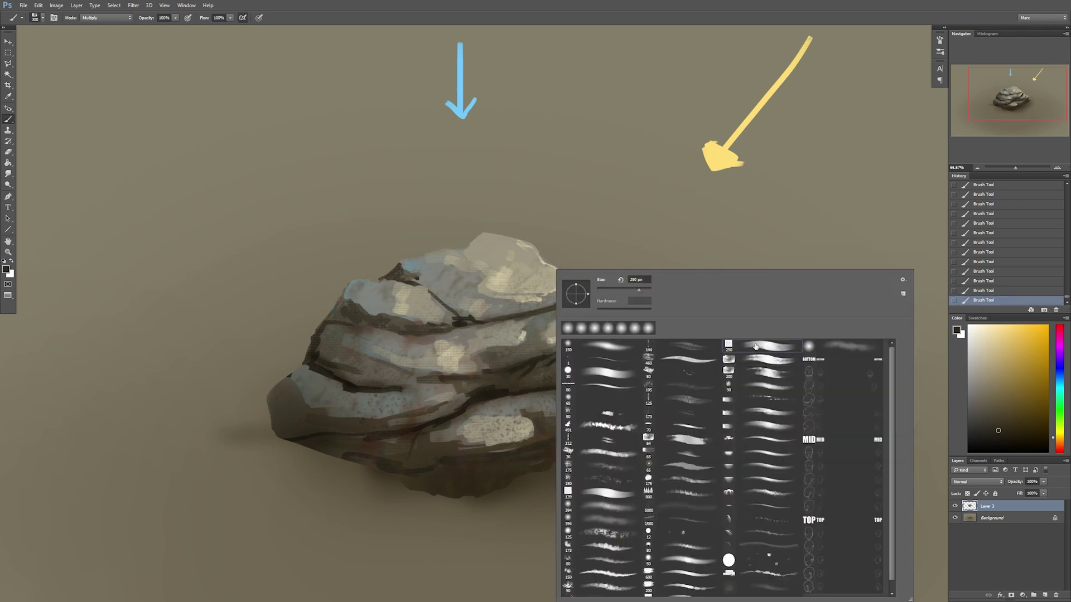
{"action": "left_click", "coordinate": [484, 446]}
{"action": "key", "text": "bracketleft"}
{"action": "key", "text": "bracketleft"}
{"action": "key", "text": "bracketleft"}
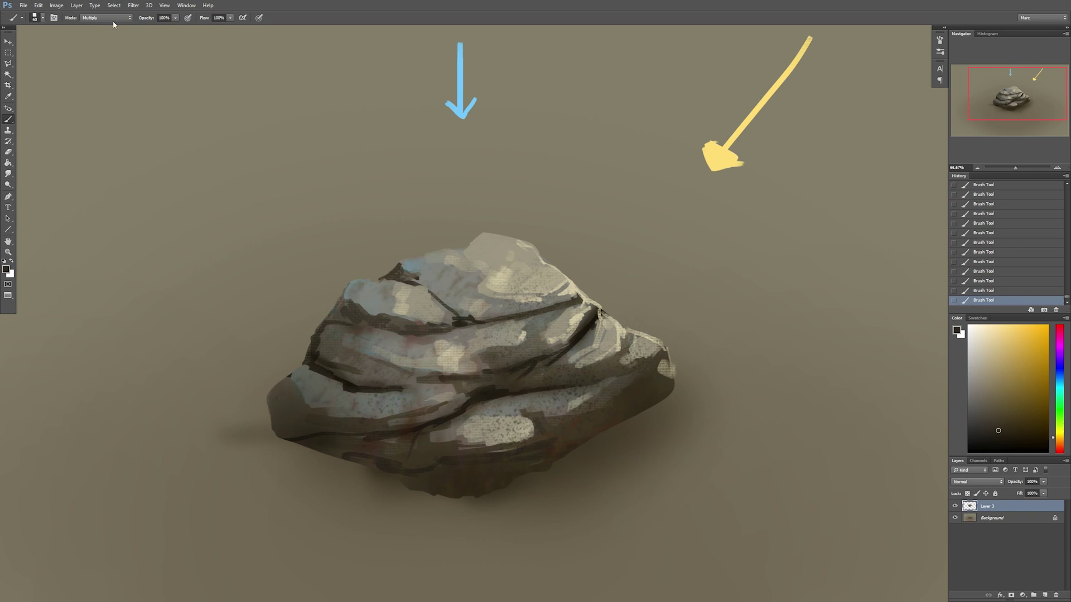
{"action": "left_click", "coordinate": [114, 18]}
{"action": "left_click", "coordinate": [112, 27]}
- Repaint the lower ledge and its light patch with small strokes of sampled beige and blue-gray
{"action": "left_click", "coordinate": [507, 428], "text": "alt"}
{"action": "key", "text": "bracketleft"}
{"action": "key", "text": "bracketleft"}
{"action": "left_click", "coordinate": [546, 407], "text": "alt"}
{"action": "key", "text": "bracketright"}
{"action": "left_click", "coordinate": [507, 406], "text": "alt"}
{"action": "key", "text": "bracketleft"}
{"action": "left_click", "coordinate": [413, 267], "text": "alt"}
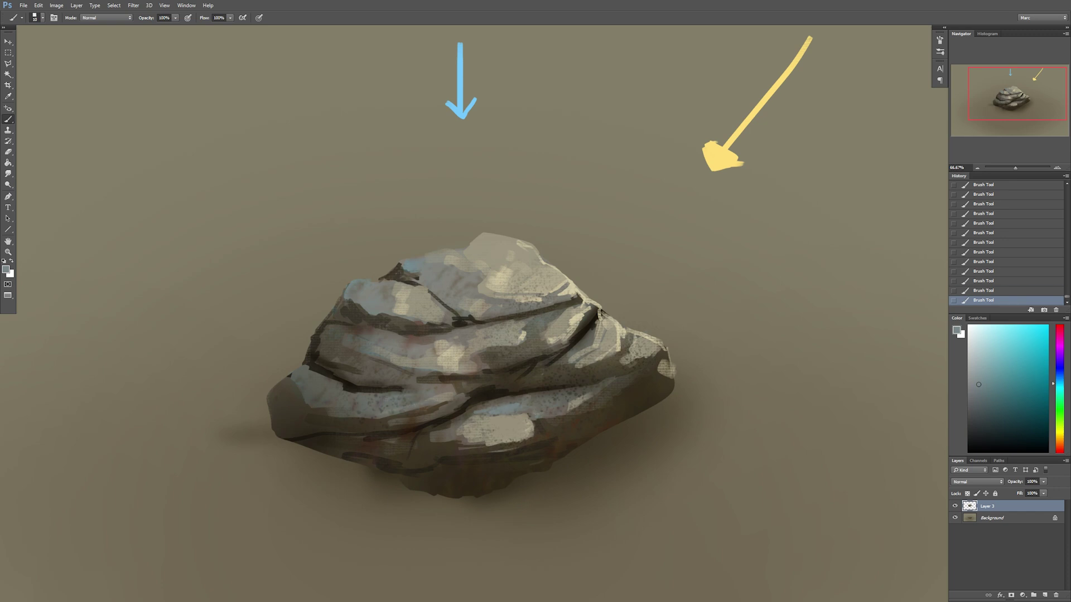
- Paint two small dark gray rock silhouettes, one above the other, in the empty area left of the main rock
{"action": "mouse_move", "coordinate": [343, 393]}
{"action": "left_mouse_down"}
{"action": "mouse_move", "coordinate": [365, 389]}
{"action": "mouse_move", "coordinate": [328, 413]}
{"action": "mouse_move", "coordinate": [307, 397]}
{"action": "left_mouse_up"}
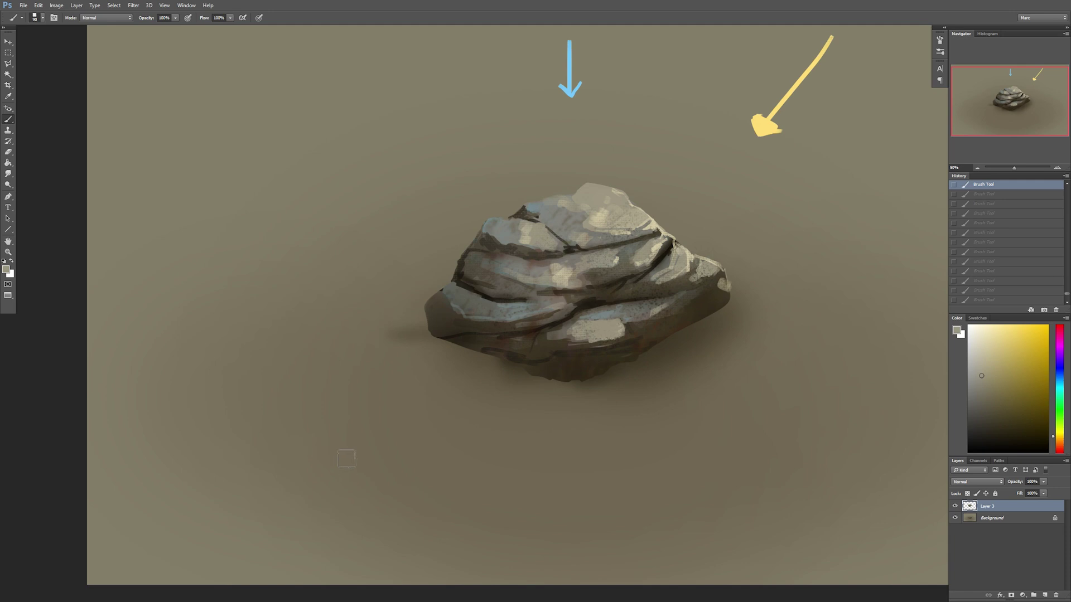
{"action": "left_click_drag", "start_coordinate": [308, 394], "coordinate": [299, 394]}
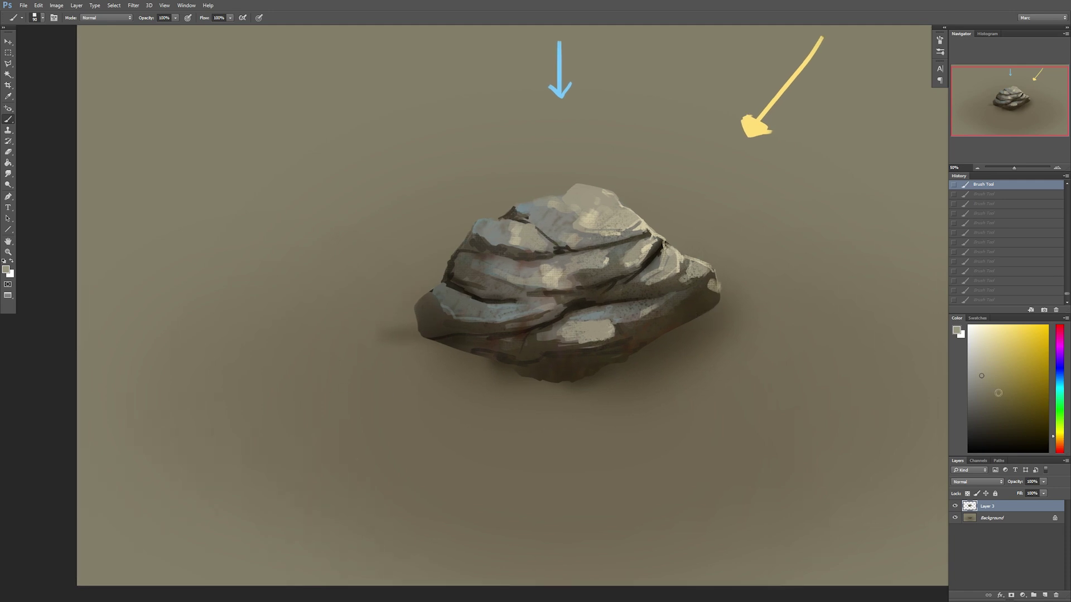
{"action": "left_click", "coordinate": [979, 386]}
{"action": "mouse_move", "coordinate": [208, 202]}
{"action": "left_mouse_down"}
{"action": "mouse_move", "coordinate": [221, 152]}
{"action": "mouse_move", "coordinate": [179, 151]}
{"action": "mouse_move", "coordinate": [190, 196]}
{"action": "mouse_move", "coordinate": [204, 189]}
{"action": "mouse_move", "coordinate": [181, 195]}
{"action": "mouse_move", "coordinate": [202, 202]}
{"action": "mouse_move", "coordinate": [220, 126]}
{"action": "left_mouse_up"}
{"action": "key", "text": "bracketleft"}
{"action": "key", "text": "bracketleft"}
{"action": "mouse_move", "coordinate": [176, 318]}
{"action": "left_mouse_down"}
{"action": "mouse_move", "coordinate": [203, 323]}
{"action": "mouse_move", "coordinate": [178, 353]}
{"action": "mouse_move", "coordinate": [206, 350]}
{"action": "mouse_move", "coordinate": [191, 396]}
{"action": "mouse_move", "coordinate": [210, 381]}
{"action": "mouse_move", "coordinate": [185, 368]}
{"action": "mouse_move", "coordinate": [182, 406]}
{"action": "left_mouse_up"}
{"action": "key", "text": "bracketleft"}
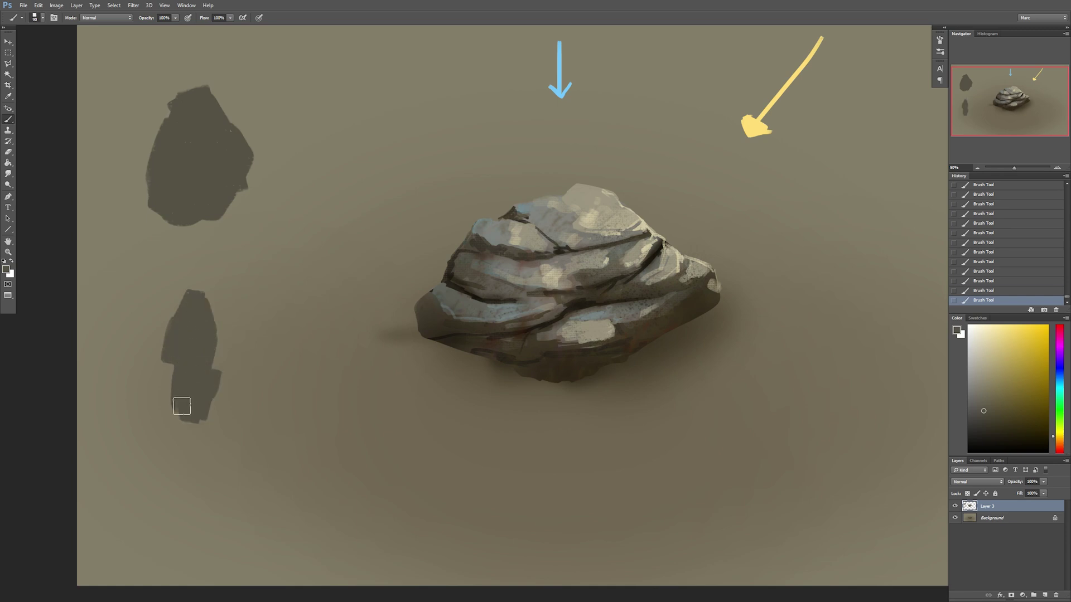
{"action": "mouse_move", "coordinate": [242, 426]}
{"action": "left_mouse_down"}
{"action": "mouse_move", "coordinate": [217, 363]}
{"action": "mouse_move", "coordinate": [259, 377]}
{"action": "mouse_move", "coordinate": [254, 337]}
{"action": "mouse_move", "coordinate": [232, 407]}
{"action": "mouse_move", "coordinate": [260, 377]}
{"action": "mouse_move", "coordinate": [200, 398]}
{"action": "left_mouse_up"}
- Lock the layer's transparent pixels and shade the undersides of both silhouettes with the soft round brush in very dark brown
{"action": "left_click", "coordinate": [967, 494]}
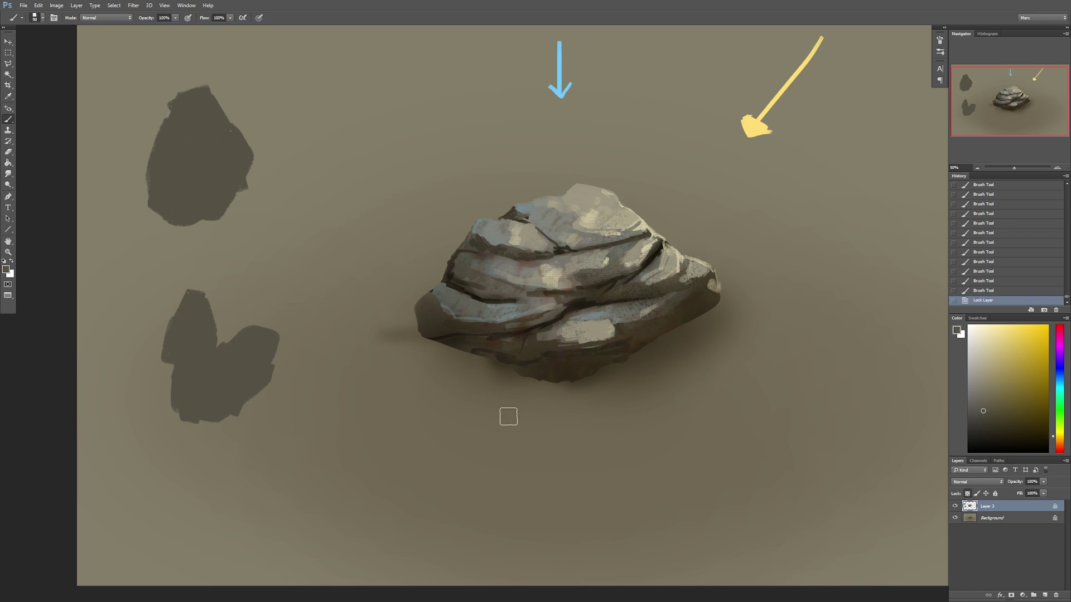
{"action": "right_click", "coordinate": [432, 337]}
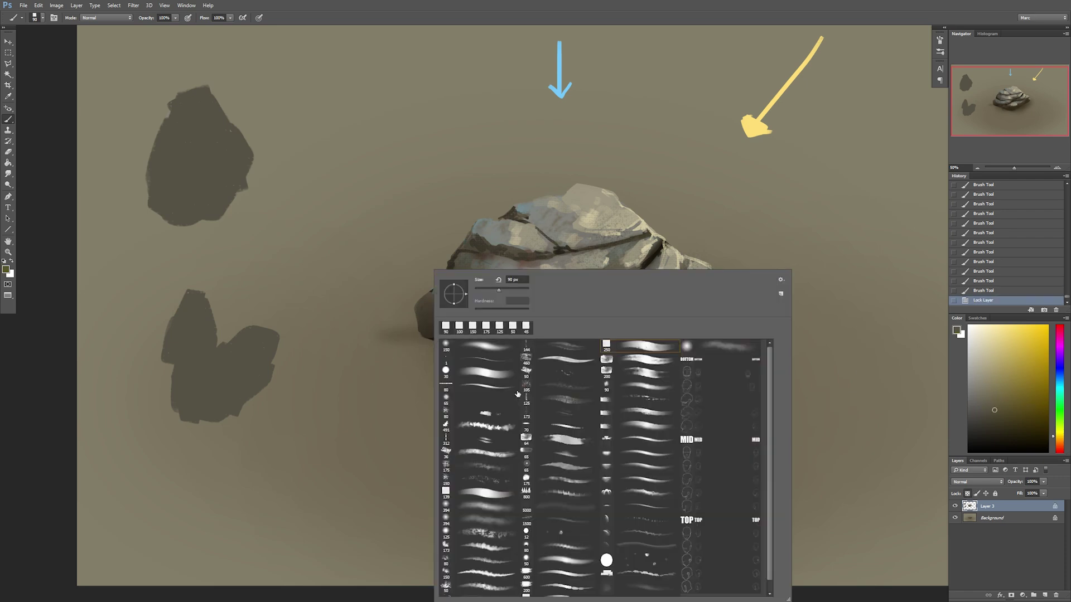
{"action": "double_click", "coordinate": [493, 357]}
{"action": "left_click", "coordinate": [993, 430]}
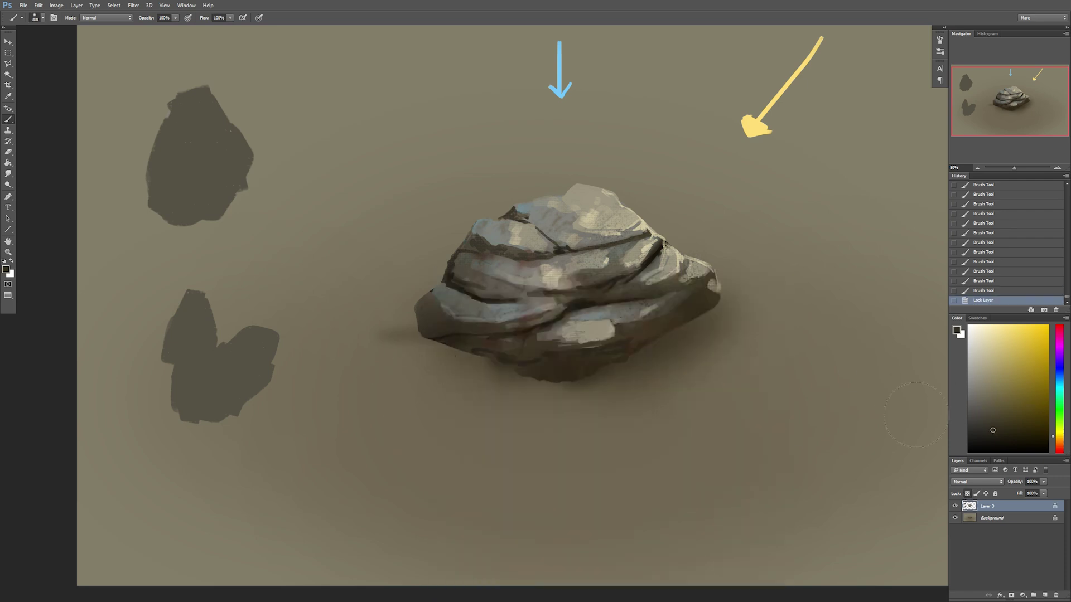
{"action": "mouse_move", "coordinate": [170, 438]}
{"action": "left_mouse_down"}
{"action": "mouse_move", "coordinate": [257, 442]}
{"action": "mouse_move", "coordinate": [165, 418]}
{"action": "mouse_move", "coordinate": [222, 433]}
{"action": "mouse_move", "coordinate": [290, 392]}
{"action": "mouse_move", "coordinate": [158, 430]}
{"action": "mouse_move", "coordinate": [251, 444]}
{"action": "left_mouse_up"}
{"action": "mouse_move", "coordinate": [179, 242]}
{"action": "left_mouse_down"}
{"action": "mouse_move", "coordinate": [267, 224]}
{"action": "mouse_move", "coordinate": [239, 222]}
{"action": "mouse_move", "coordinate": [279, 189]}
{"action": "mouse_move", "coordinate": [226, 226]}
{"action": "left_mouse_up"}
{"action": "left_click_drag", "start_coordinate": [223, 229], "coordinate": [291, 224]}
- Softly lighten the upper parts of both small rocks with a mid gray and an 800 px soft brush
{"action": "left_click", "coordinate": [988, 384]}
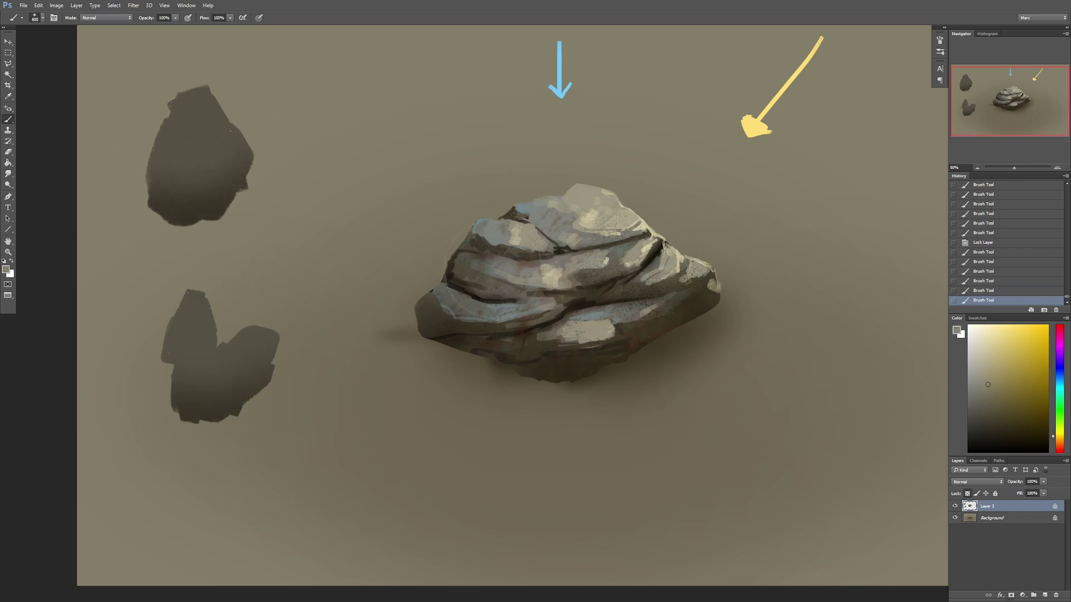
{"action": "mouse_move", "coordinate": [211, 114]}
{"action": "left_mouse_down"}
{"action": "mouse_move", "coordinate": [186, 106]}
{"action": "mouse_move", "coordinate": [186, 129]}
{"action": "left_mouse_up"}
{"action": "key", "text": "ctrl+z"}
{"action": "key", "text": "bracketright"}
{"action": "key", "text": "bracketright"}
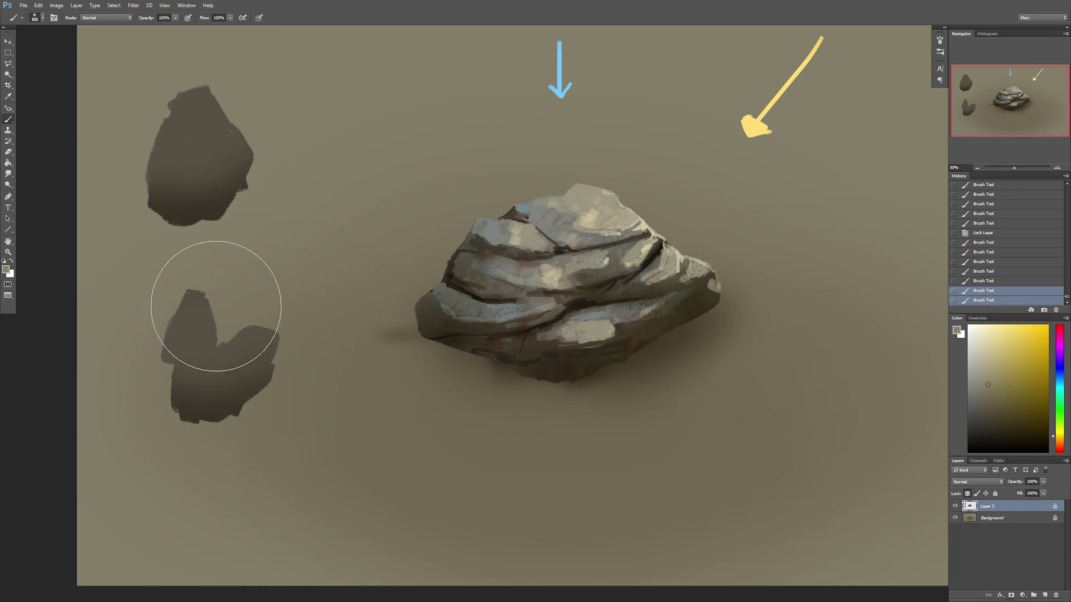
{"action": "left_click_drag", "start_coordinate": [205, 330], "coordinate": [213, 280]}
{"action": "left_click_drag", "start_coordinate": [224, 94], "coordinate": [212, 98]}
{"action": "left_click_drag", "start_coordinate": [212, 98], "coordinate": [218, 108]}
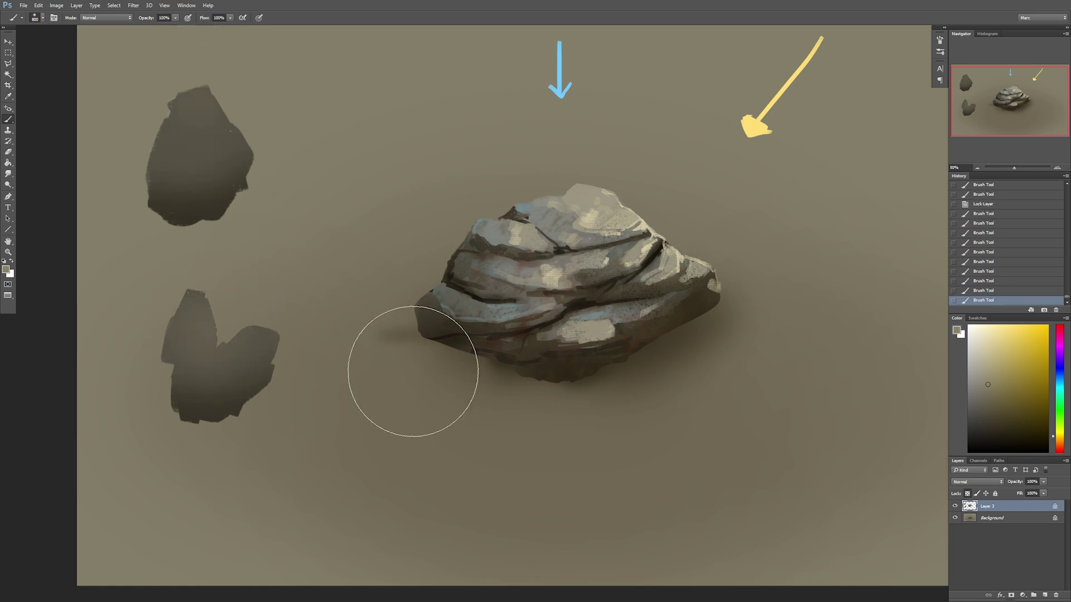
- Choose the square brush preset, pick a light beige-gray and enlarge the brush to 100 px
{"action": "right_click", "coordinate": [300, 271]}
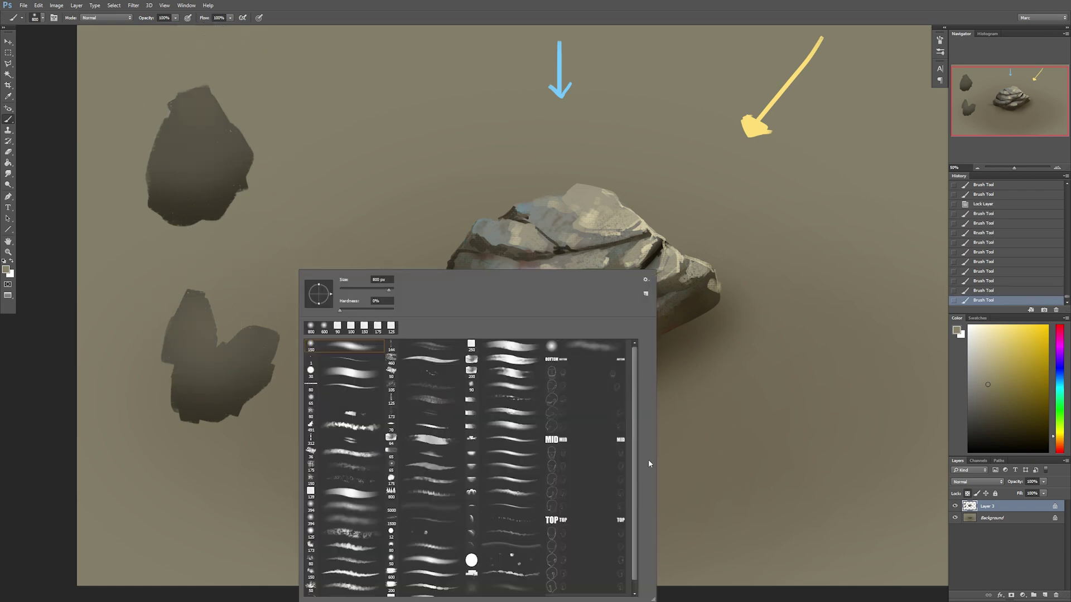
{"action": "double_click", "coordinate": [517, 351]}
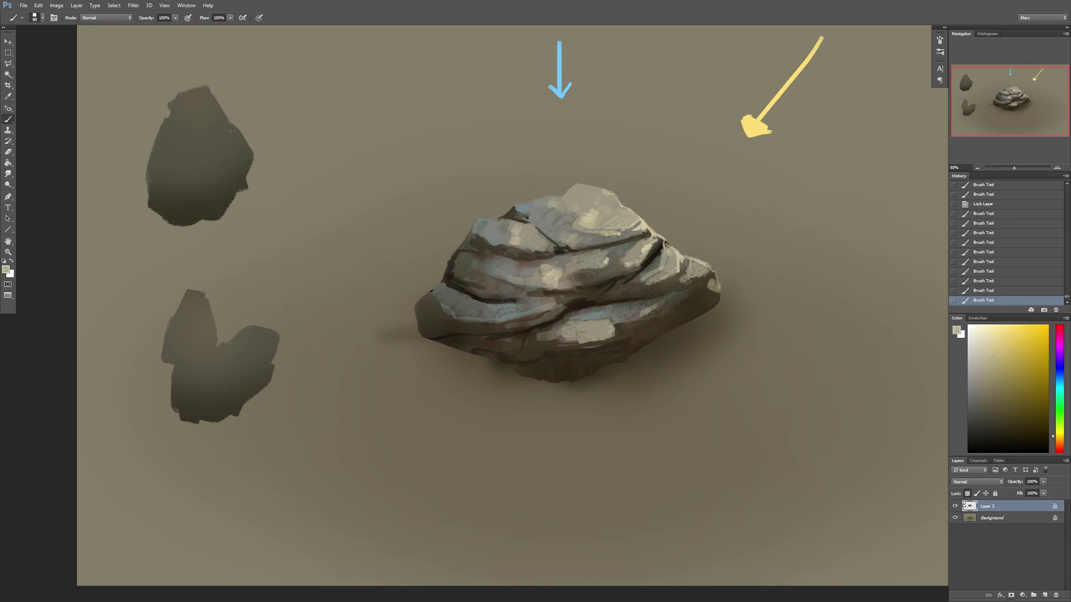
{"action": "left_click_drag", "start_coordinate": [993, 360], "coordinate": [991, 343]}
{"action": "left_click", "coordinate": [986, 377]}
{"action": "key", "text": "bracketright"}
{"action": "key", "text": "bracketright"}
{"action": "key", "text": "bracketright"}
- Block in lighter beige-gray planes on the top and sides of the upper small rock
{"action": "left_click_drag", "start_coordinate": [218, 116], "coordinate": [221, 130]}
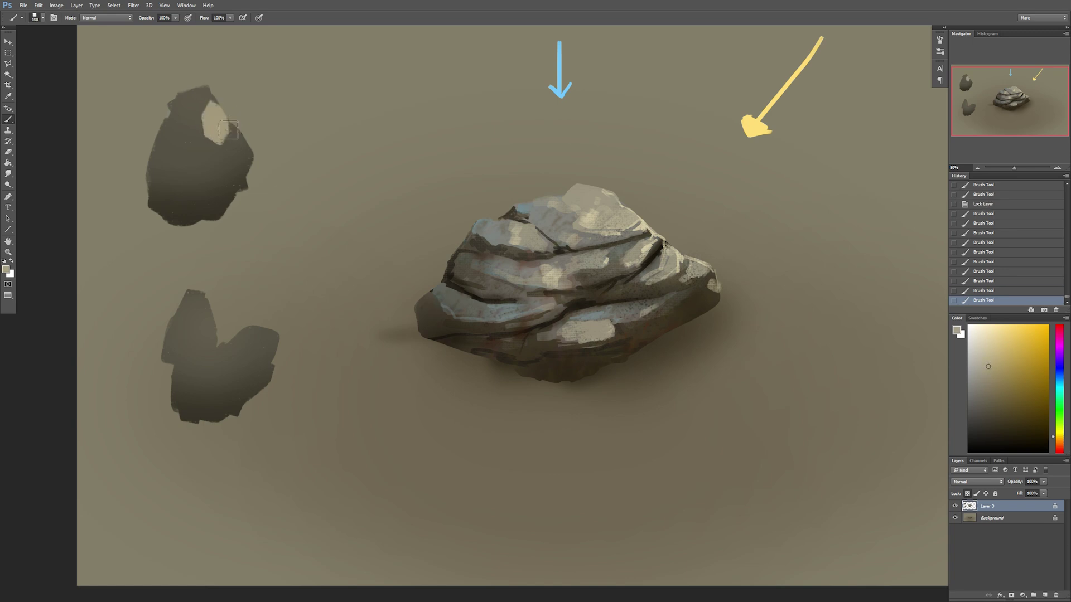
{"action": "key", "text": "ctrl+z"}
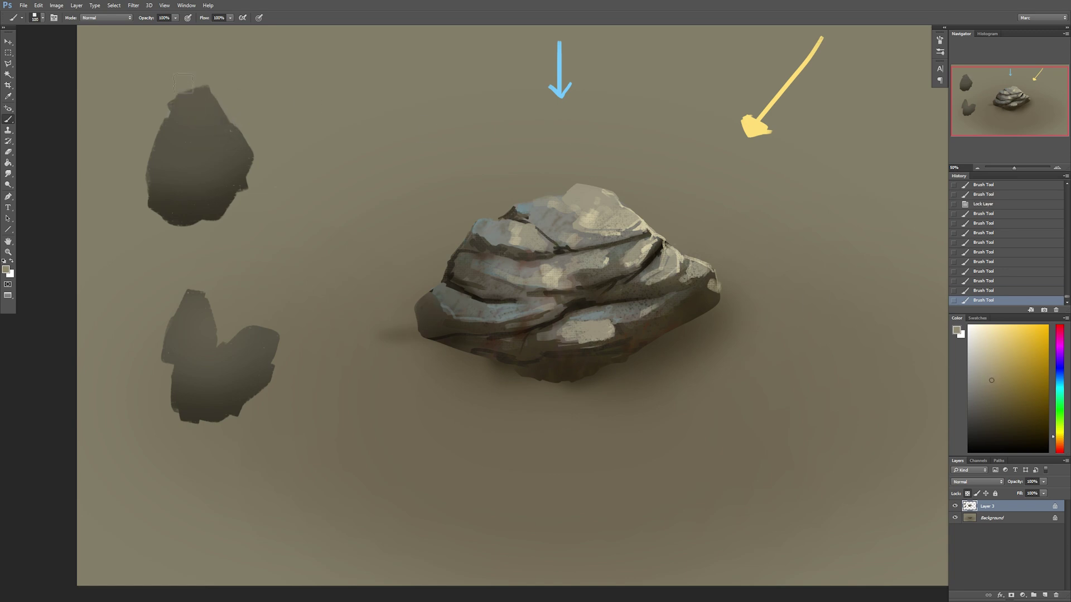
{"action": "left_click_drag", "start_coordinate": [186, 106], "coordinate": [198, 99]}
{"action": "left_click", "coordinate": [197, 99], "text": "alt"}
{"action": "left_click_drag", "start_coordinate": [214, 127], "coordinate": [236, 158]}
{"action": "left_click", "coordinate": [186, 149]}
{"action": "left_click", "coordinate": [216, 176]}
{"action": "left_click", "coordinate": [166, 176]}
{"action": "key", "text": "bracketleft"}
{"action": "key", "text": "bracketleft"}
{"action": "left_click_drag", "start_coordinate": [148, 163], "coordinate": [168, 179]}
{"action": "left_click", "coordinate": [161, 155]}
- Block in broad light planes on the two peaks and the base of the lower small rock
{"action": "key", "text": "bracketright"}
{"action": "left_click_drag", "start_coordinate": [193, 299], "coordinate": [202, 314]}
{"action": "left_click", "coordinate": [169, 357]}
{"action": "mouse_move", "coordinate": [211, 375]}
{"action": "left_mouse_down"}
{"action": "mouse_move", "coordinate": [223, 353]}
{"action": "mouse_move", "coordinate": [262, 336]}
{"action": "left_mouse_up"}
{"action": "left_click", "coordinate": [231, 405]}
{"action": "mouse_move", "coordinate": [194, 395]}
{"action": "left_mouse_down"}
{"action": "mouse_move", "coordinate": [181, 394]}
{"action": "mouse_move", "coordinate": [186, 380]}
{"action": "left_mouse_up"}
- Add small gray planes across the lower small rock's base with a reduced brush and a sampled tone
{"action": "left_click", "coordinate": [196, 406], "text": "alt"}
{"action": "key", "text": "bracketleft"}
{"action": "key", "text": "bracketleft"}
{"action": "key", "text": "bracketleft"}
{"action": "key", "text": "bracketleft"}
{"action": "mouse_move", "coordinate": [177, 390]}
{"action": "left_mouse_down"}
{"action": "mouse_move", "coordinate": [248, 378]}
{"action": "mouse_move", "coordinate": [223, 373]}
{"action": "left_mouse_up"}
- Refine the lower small rock's peak and middle planes with sampled light and dark gray strokes
{"action": "left_click", "coordinate": [227, 389], "text": "alt"}
{"action": "left_click", "coordinate": [190, 309], "text": "alt"}
{"action": "key", "text": "bracketright"}
{"action": "key", "text": "bracketright"}
{"action": "mouse_move", "coordinate": [190, 323]}
{"action": "left_mouse_down"}
{"action": "mouse_move", "coordinate": [196, 309]}
{"action": "mouse_move", "coordinate": [181, 320]}
{"action": "mouse_move", "coordinate": [205, 312]}
{"action": "left_mouse_up"}
{"action": "left_click", "coordinate": [193, 334], "text": "alt"}
{"action": "left_click_drag", "start_coordinate": [233, 381], "coordinate": [200, 375]}
{"action": "left_click_drag", "start_coordinate": [230, 360], "coordinate": [201, 370]}
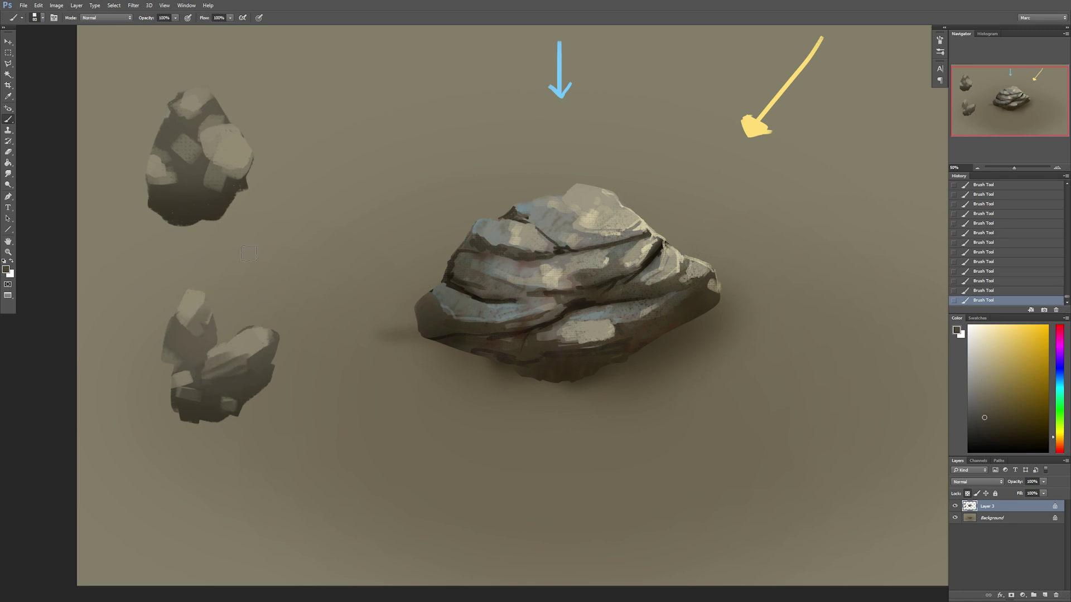
- Merge the side planes of the upper small rock with larger strokes of a sampled gray
{"action": "left_click", "coordinate": [177, 168], "text": "alt"}
{"action": "key", "text": "bracketright"}
{"action": "key", "text": "bracketright"}
{"action": "left_click_drag", "start_coordinate": [170, 174], "coordinate": [155, 182]}
{"action": "mouse_move", "coordinate": [155, 182]}
{"action": "left_mouse_down"}
{"action": "mouse_move", "coordinate": [175, 171]}
{"action": "mouse_move", "coordinate": [157, 164]}
{"action": "left_mouse_up"}
{"action": "left_click_drag", "start_coordinate": [222, 189], "coordinate": [225, 165]}
{"action": "mouse_move", "coordinate": [234, 159]}
{"action": "left_mouse_down"}
{"action": "mouse_move", "coordinate": [208, 160]}
{"action": "mouse_move", "coordinate": [228, 144]}
{"action": "left_mouse_up"}
- Paint a dark crack down the upper small rock and sample tones from its surface
{"action": "key", "text": "bracketleft"}
{"action": "key", "text": "bracketleft"}
{"action": "key", "text": "bracketleft"}
{"action": "mouse_move", "coordinate": [229, 131]}
{"action": "left_mouse_down"}
{"action": "mouse_move", "coordinate": [211, 143]}
{"action": "mouse_move", "coordinate": [177, 136]}
{"action": "mouse_move", "coordinate": [185, 123]}
{"action": "mouse_move", "coordinate": [207, 212]}
{"action": "left_mouse_up"}
{"action": "left_click", "coordinate": [214, 130], "text": "alt"}
{"action": "left_click", "coordinate": [181, 146], "text": "alt"}
{"action": "left_click", "coordinate": [204, 205], "text": "alt"}
- Add a thin diagonal crack along the right side of the upper small rock
{"action": "key", "text": "bracketleft"}
{"action": "key", "text": "bracketleft"}
{"action": "key", "text": "bracketleft"}
{"action": "key", "text": "bracketleft"}
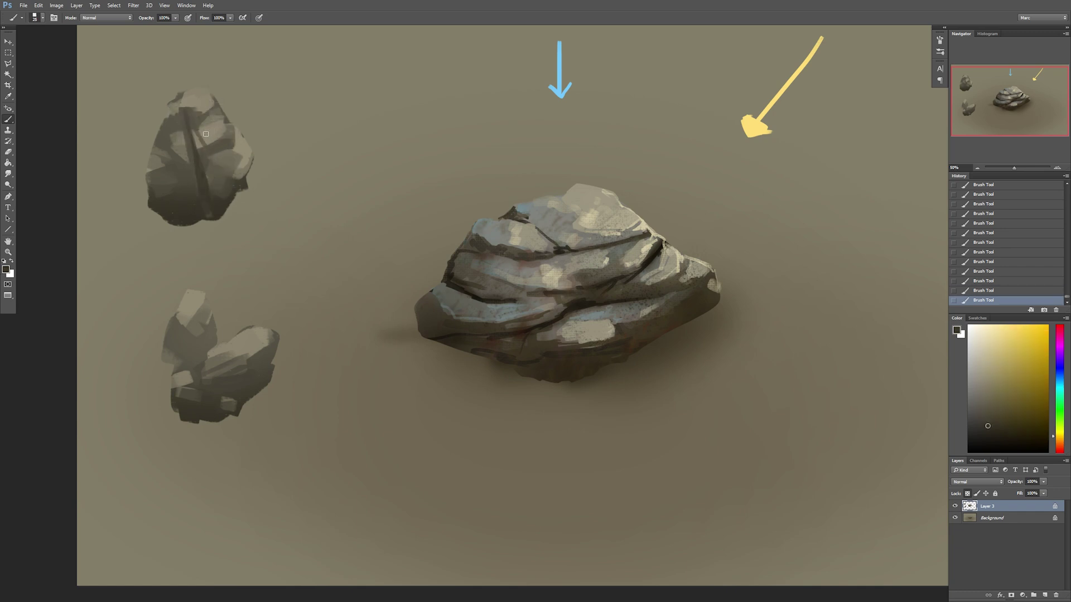
{"action": "left_click_drag", "start_coordinate": [191, 115], "coordinate": [230, 190]}
- Draw thin dark cracks across the peaks and middle of the lower small rock
{"action": "left_click_drag", "start_coordinate": [227, 347], "coordinate": [201, 387]}
{"action": "key", "text": "ctrl+z"}
{"action": "left_click_drag", "start_coordinate": [175, 320], "coordinate": [190, 395]}
{"action": "left_click_drag", "start_coordinate": [171, 336], "coordinate": [212, 357]}
{"action": "mouse_move", "coordinate": [180, 308]}
{"action": "left_mouse_down"}
{"action": "mouse_move", "coordinate": [177, 343]}
{"action": "mouse_move", "coordinate": [208, 317]}
{"action": "mouse_move", "coordinate": [246, 364]}
{"action": "left_mouse_up"}
{"action": "mouse_move", "coordinate": [227, 345]}
{"action": "left_mouse_down"}
{"action": "mouse_move", "coordinate": [277, 343]}
{"action": "mouse_move", "coordinate": [242, 359]}
{"action": "mouse_move", "coordinate": [256, 362]}
{"action": "left_mouse_up"}
- Touch up the lower small rock's planes with an enlarged brush and sampled grays
{"action": "left_click", "coordinate": [237, 353], "text": "alt"}
{"action": "key", "text": "bracketright"}
{"action": "key", "text": "bracketright"}
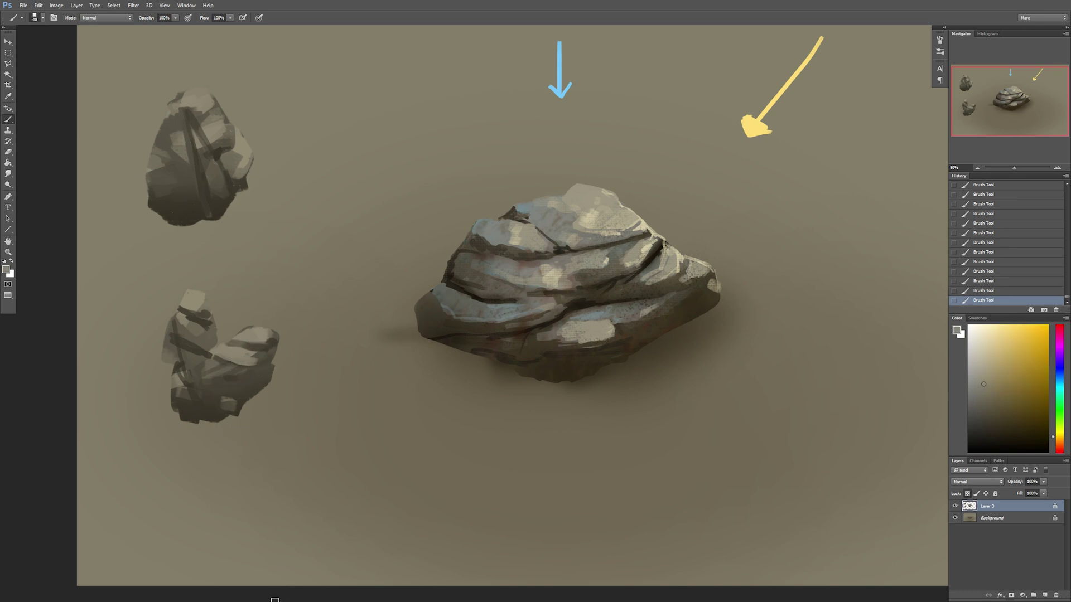
{"action": "left_click", "coordinate": [189, 362], "text": "alt"}
- Pick a near-black brown and deepen the cracks on both small rocks
{"action": "left_click", "coordinate": [982, 421]}
{"action": "left_click", "coordinate": [996, 436]}
{"action": "left_click_drag", "start_coordinate": [214, 357], "coordinate": [248, 387]}
{"action": "left_click_drag", "start_coordinate": [177, 360], "coordinate": [192, 386]}
{"action": "mouse_move", "coordinate": [190, 126]}
{"action": "left_mouse_down"}
{"action": "mouse_move", "coordinate": [206, 214]}
{"action": "mouse_move", "coordinate": [230, 195]}
{"action": "left_mouse_up"}
{"action": "mouse_move", "coordinate": [183, 93]}
{"action": "left_mouse_down"}
{"action": "mouse_move", "coordinate": [227, 188]}
{"action": "mouse_move", "coordinate": [224, 152]}
{"action": "left_mouse_up"}
- Darken the underside of the upper small rock with a much larger brush
{"action": "key", "text": "bracketright"}
{"action": "key", "text": "bracketright"}
{"action": "key", "text": "bracketright"}
{"action": "key", "text": "bracketright"}
{"action": "key", "text": "bracketright"}
{"action": "mouse_move", "coordinate": [212, 208]}
{"action": "left_mouse_down"}
{"action": "mouse_move", "coordinate": [194, 161]}
{"action": "mouse_move", "coordinate": [191, 216]}
{"action": "left_mouse_up"}
- Paint a dark hollow in the middle of the upper small rock and sample a dark tone beside it
{"action": "key", "text": "bracketleft"}
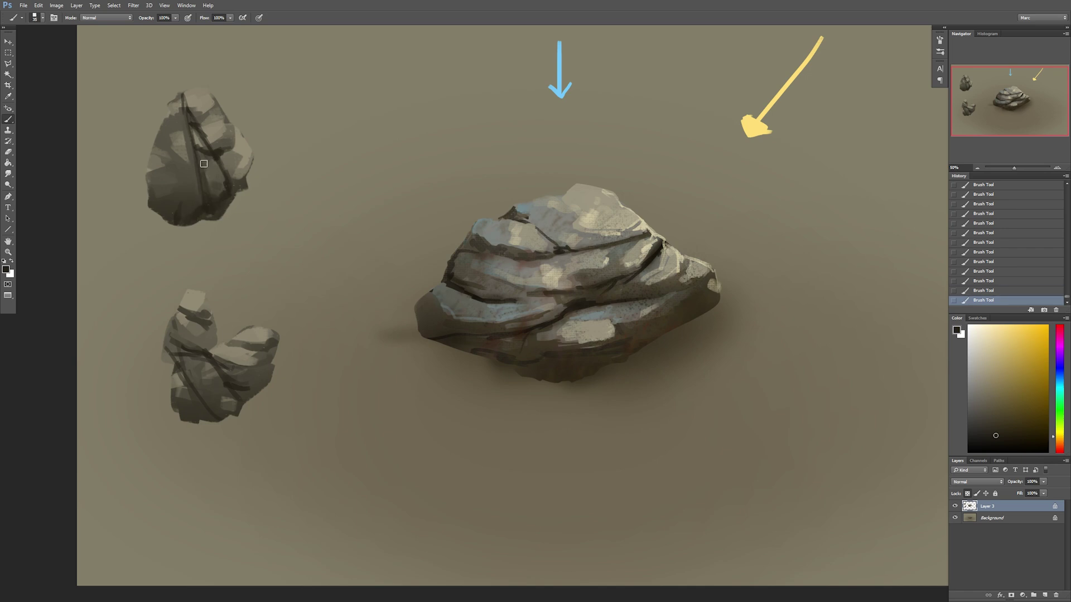
{"action": "mouse_move", "coordinate": [197, 158]}
{"action": "left_mouse_down"}
{"action": "mouse_move", "coordinate": [186, 178]}
{"action": "mouse_move", "coordinate": [185, 161]}
{"action": "mouse_move", "coordinate": [197, 192]}
{"action": "mouse_move", "coordinate": [177, 168]}
{"action": "left_mouse_up"}
{"action": "key", "text": "bracketright"}
{"action": "key", "text": "bracketright"}
{"action": "left_click", "coordinate": [181, 187], "text": "alt"}
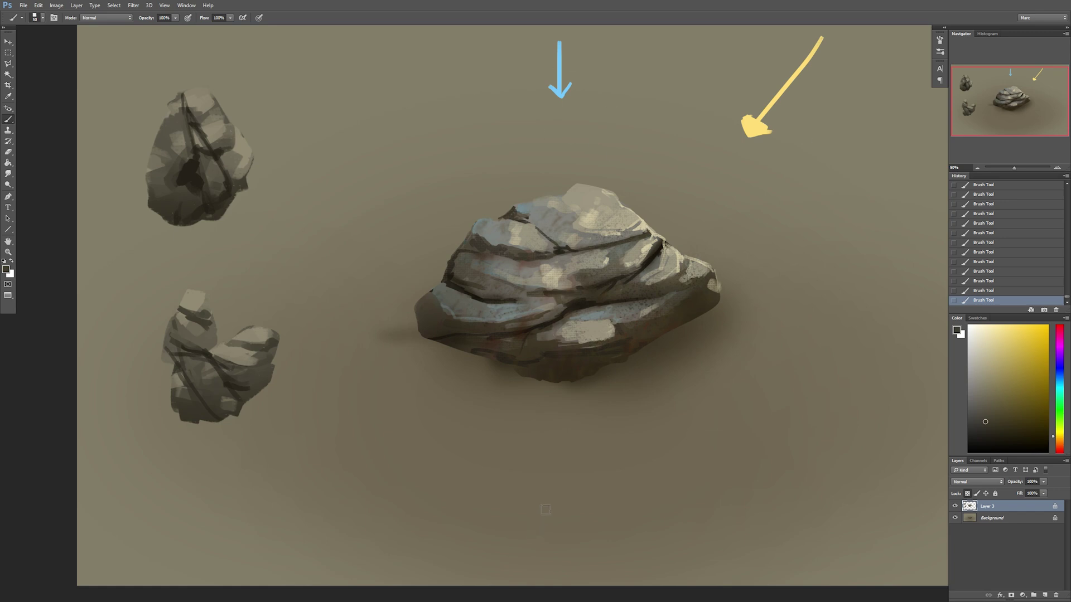
{"action": "left_click_drag", "start_coordinate": [784, 491], "coordinate": [752, 490]}
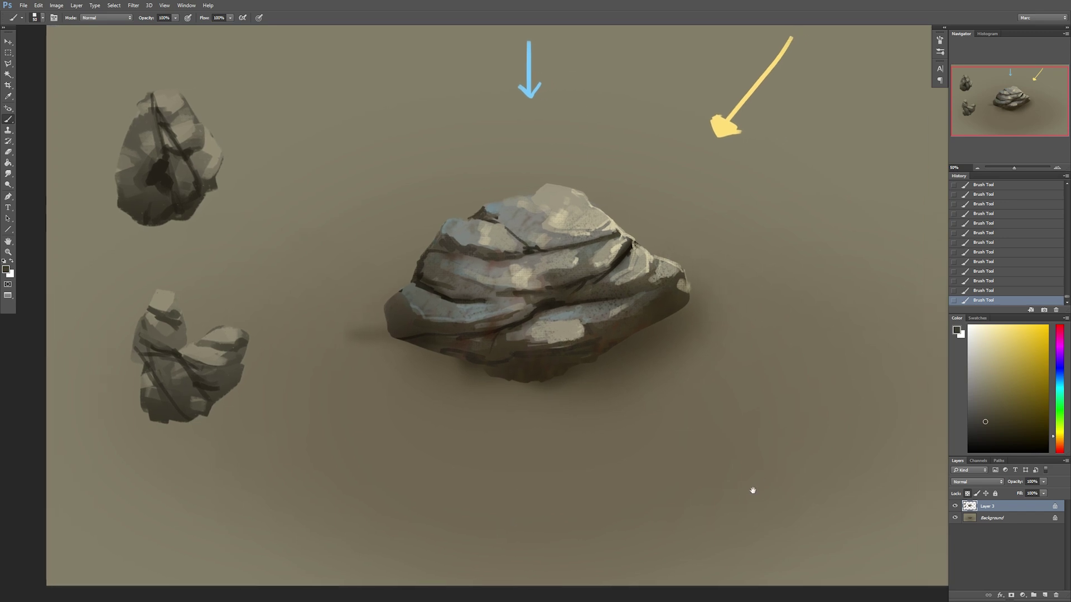
{"action": "left_click", "coordinate": [977, 168]}
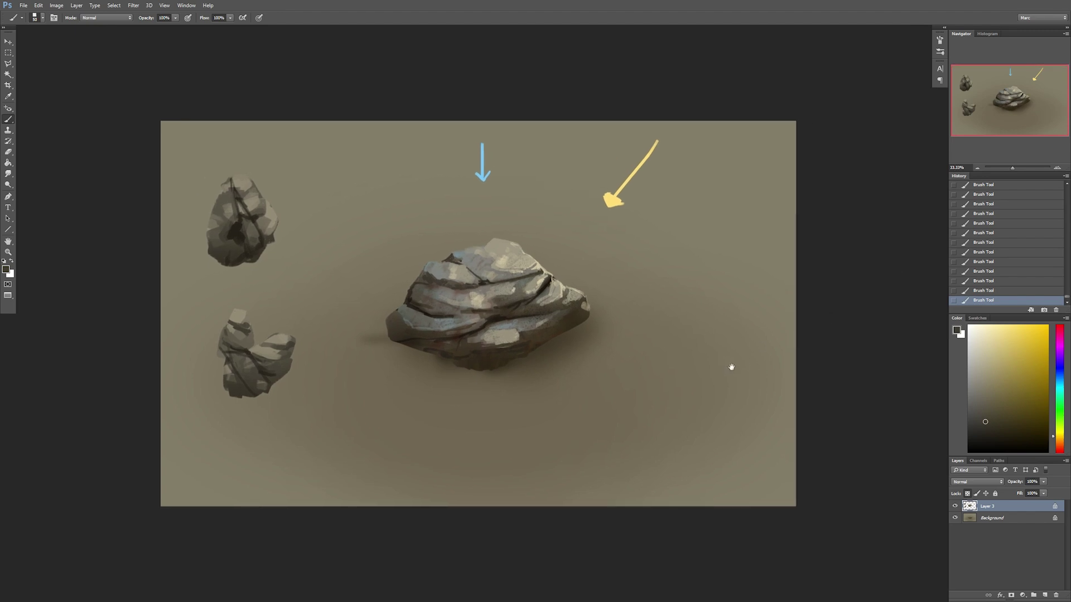
{"action": "left_click", "coordinate": [1056, 168]}
{"action": "left_click_drag", "start_coordinate": [657, 346], "coordinate": [680, 341]}
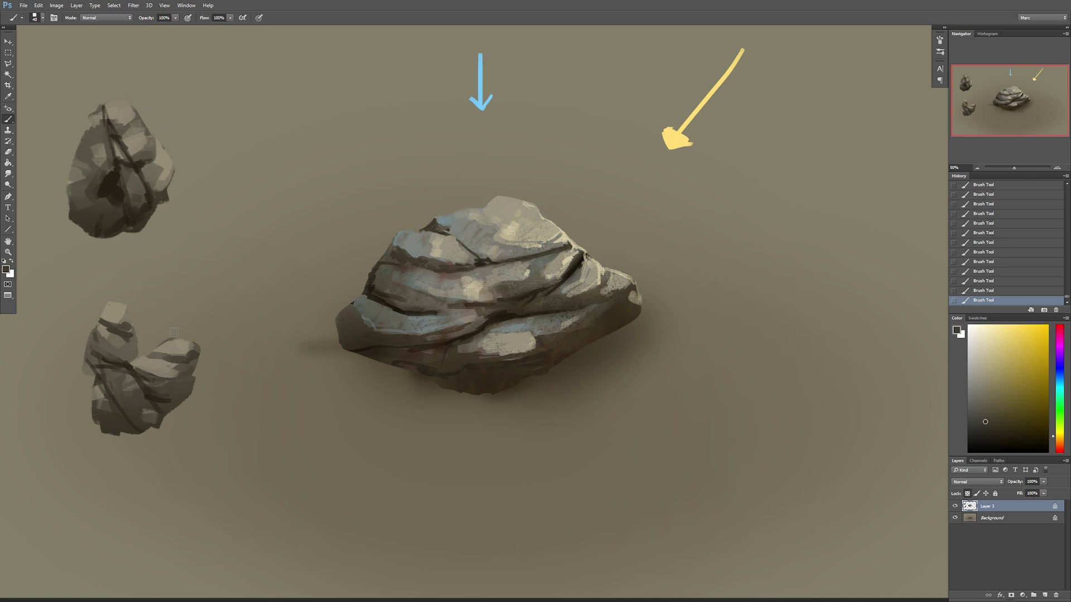
{"action": "left_click", "coordinate": [978, 168]}
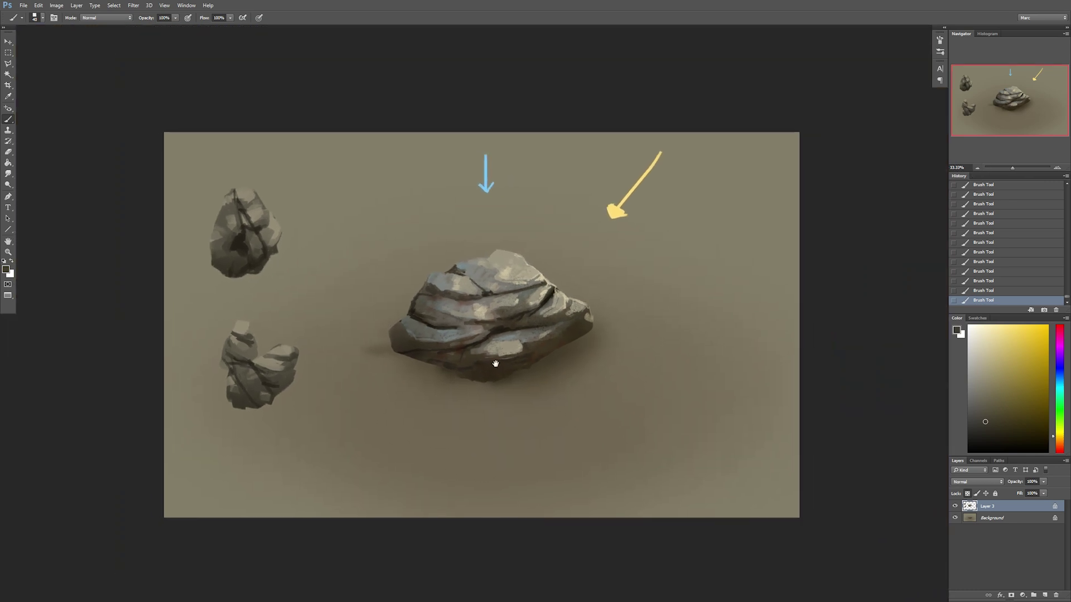
{"action": "right_click", "coordinate": [338, 271]}
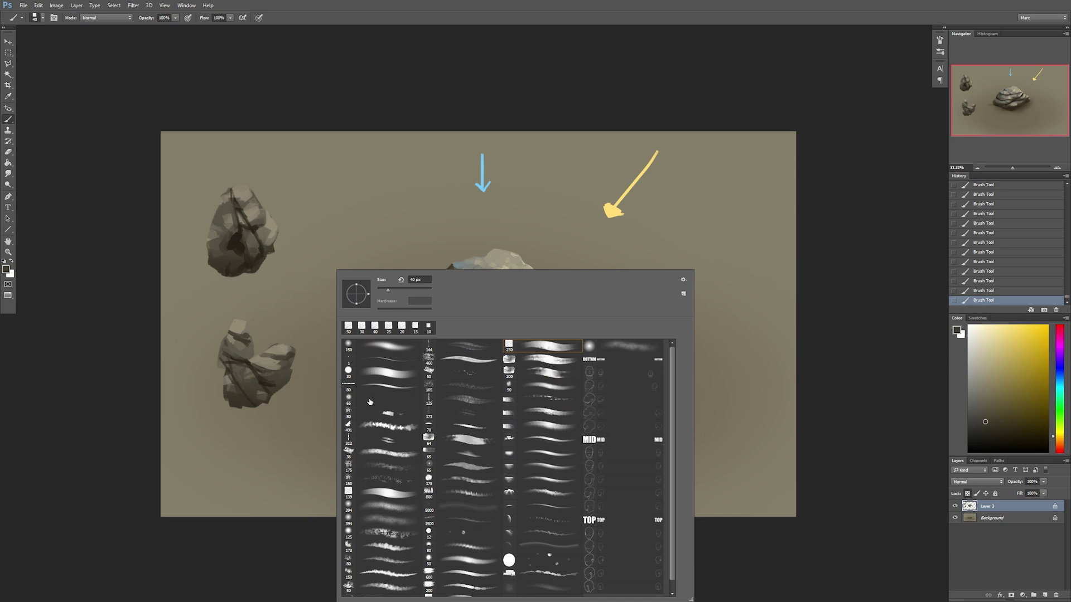
{"action": "left_click", "coordinate": [370, 377]}
{"action": "left_click", "coordinate": [290, 545]}
{"action": "key", "text": "bracketright"}
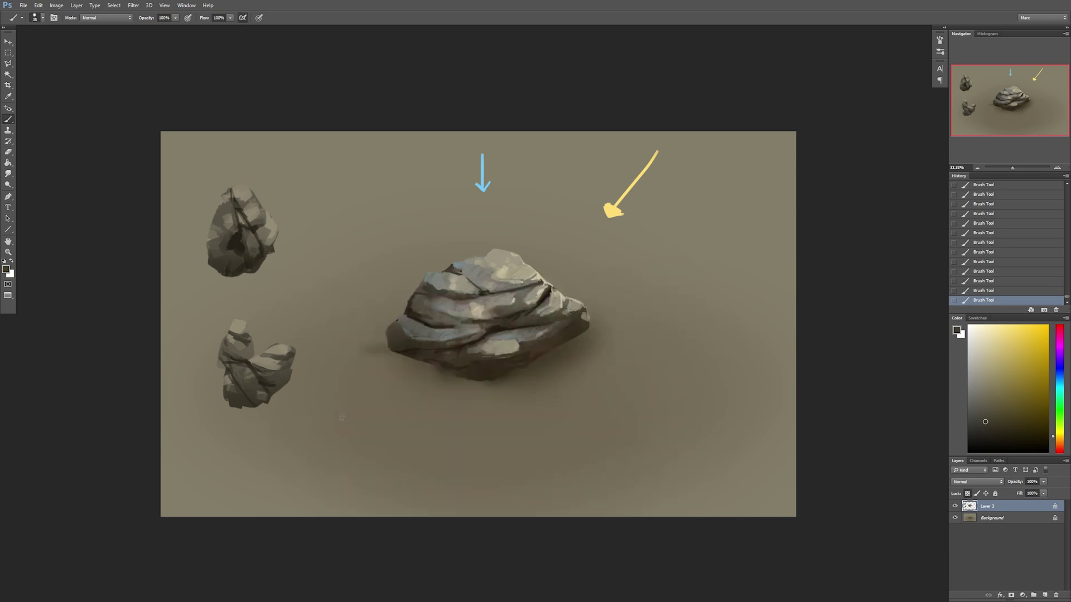
{"action": "key", "text": "bracketright"}
{"action": "left_click", "coordinate": [287, 386], "text": "alt"}
{"action": "left_click", "coordinate": [968, 494]}
{"action": "mouse_move", "coordinate": [296, 458]}
{"action": "left_mouse_down"}
{"action": "mouse_move", "coordinate": [313, 430]}
{"action": "mouse_move", "coordinate": [328, 461]}
{"action": "left_mouse_up"}
{"action": "key", "text": "ctrl+z"}
{"action": "key", "text": "ctrl+alt+z"}
- Choose a rough-edged textured brush preset for detailing the main rock at 100% zoom
{"action": "left_click", "coordinate": [1056, 167]}
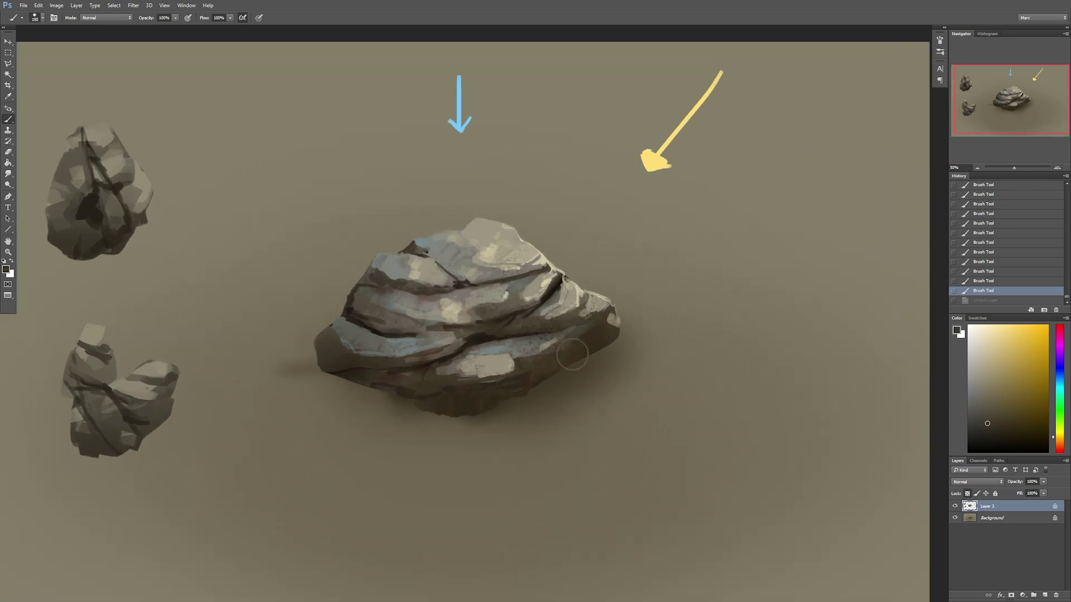
{"action": "right_click", "coordinate": [443, 302]}
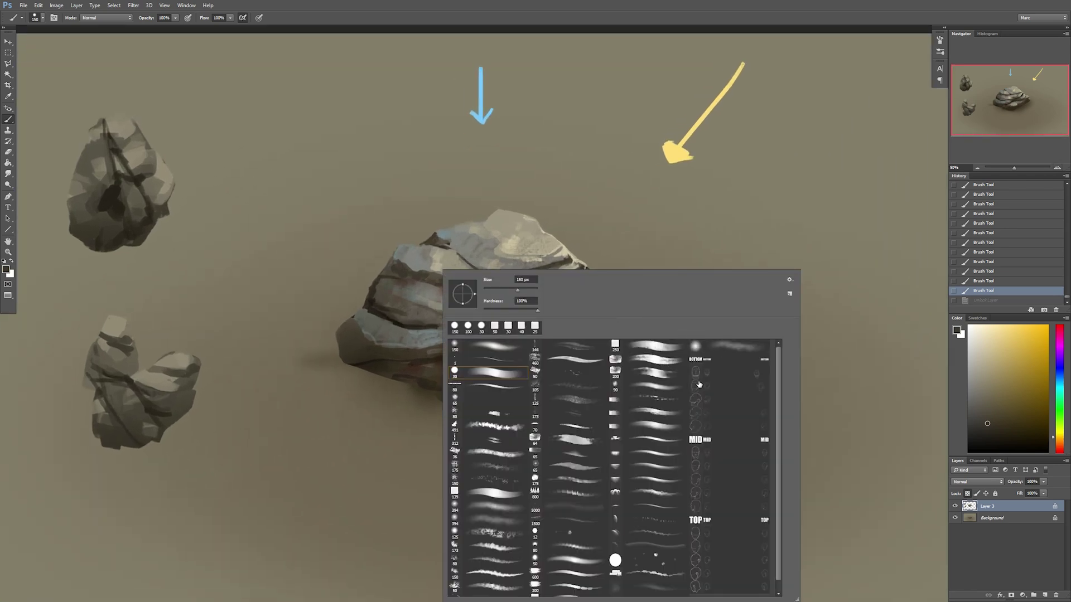
{"action": "left_click", "coordinate": [399, 472]}
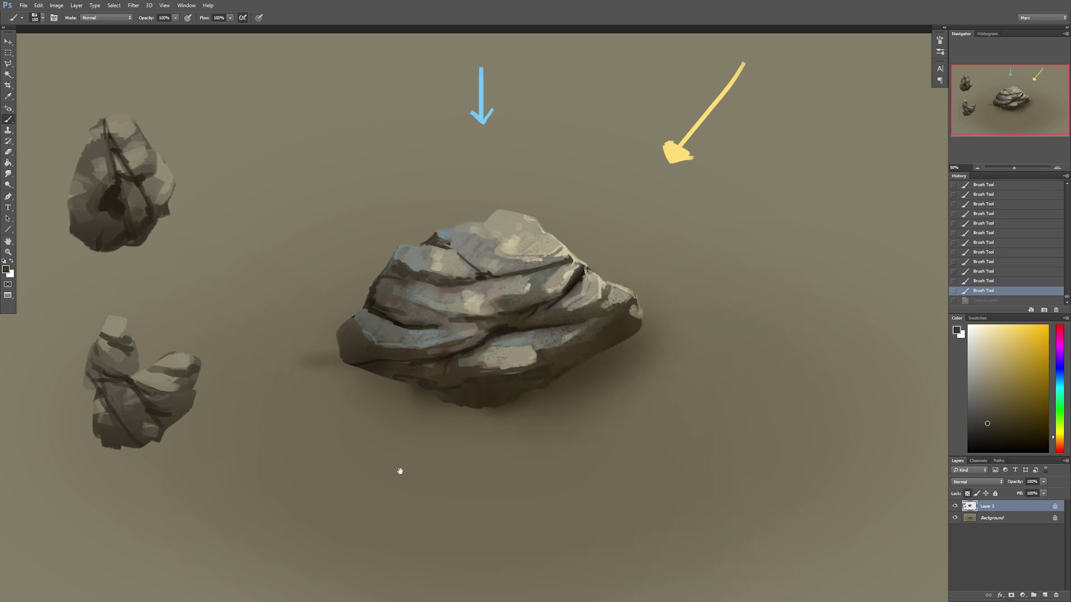
{"action": "left_click", "coordinate": [1058, 168]}
{"action": "left_click", "coordinate": [1057, 168]}
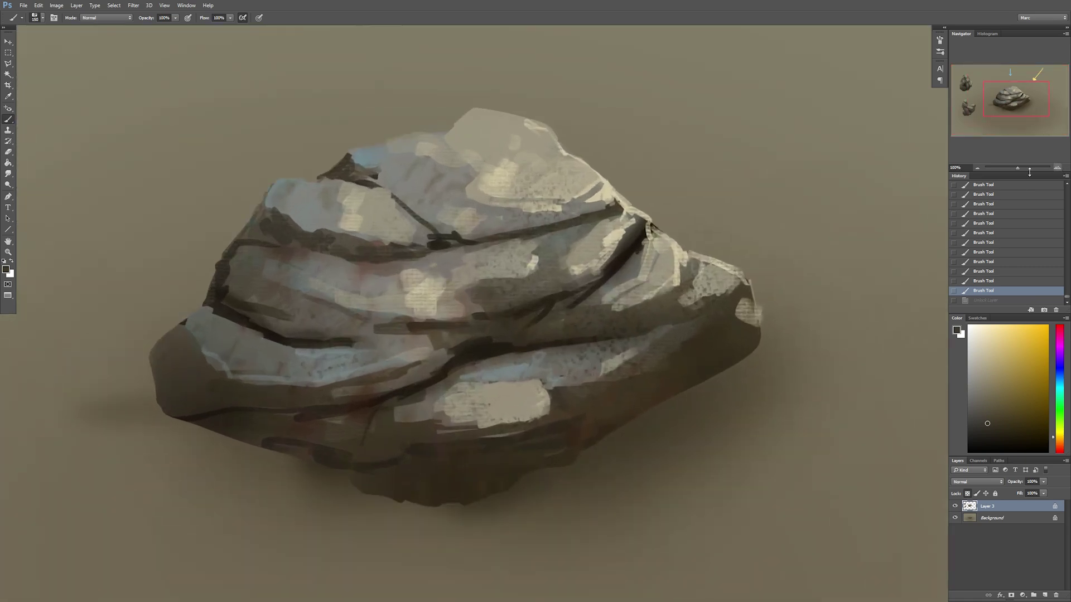
- Reduce the brush to a fine detailing size and sample a near-black tone from the crack on the main rock's lower-left plane
{"action": "key", "text": "bracketleft"}
{"action": "key", "text": "bracketleft"}
{"action": "key", "text": "bracketleft"}
{"action": "left_click", "coordinate": [561, 252]}
{"action": "key", "text": "bracketleft"}
{"action": "key", "text": "bracketleft"}
{"action": "key", "text": "bracketleft"}
{"action": "key", "text": "bracketleft"}
{"action": "key", "text": "bracketleft"}
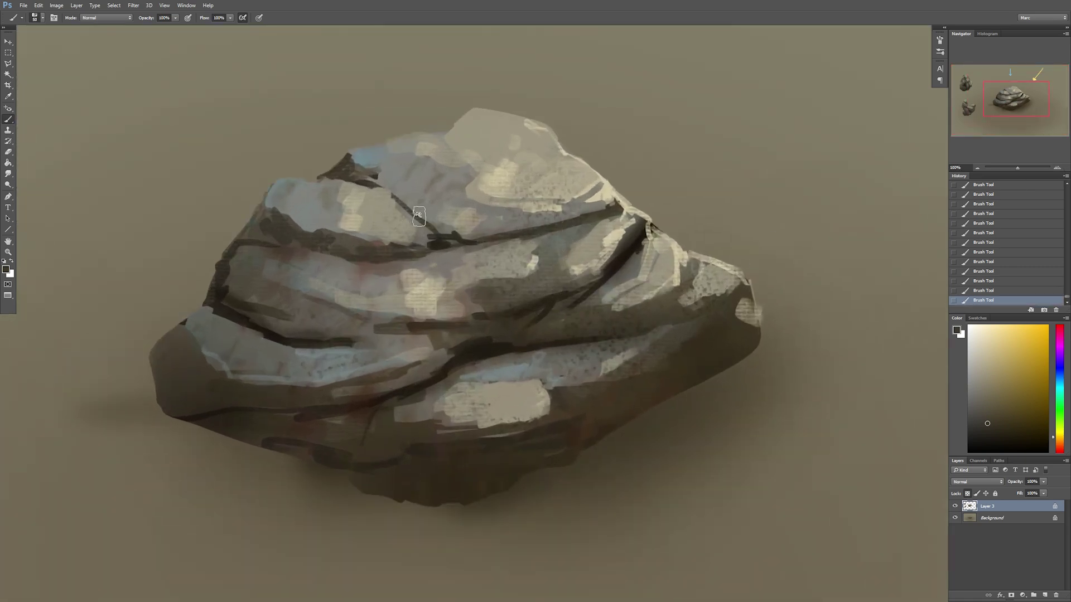
{"action": "key", "text": "bracketleft"}
{"action": "key", "text": "bracketleft"}
{"action": "left_click", "coordinate": [302, 332], "text": "alt"}
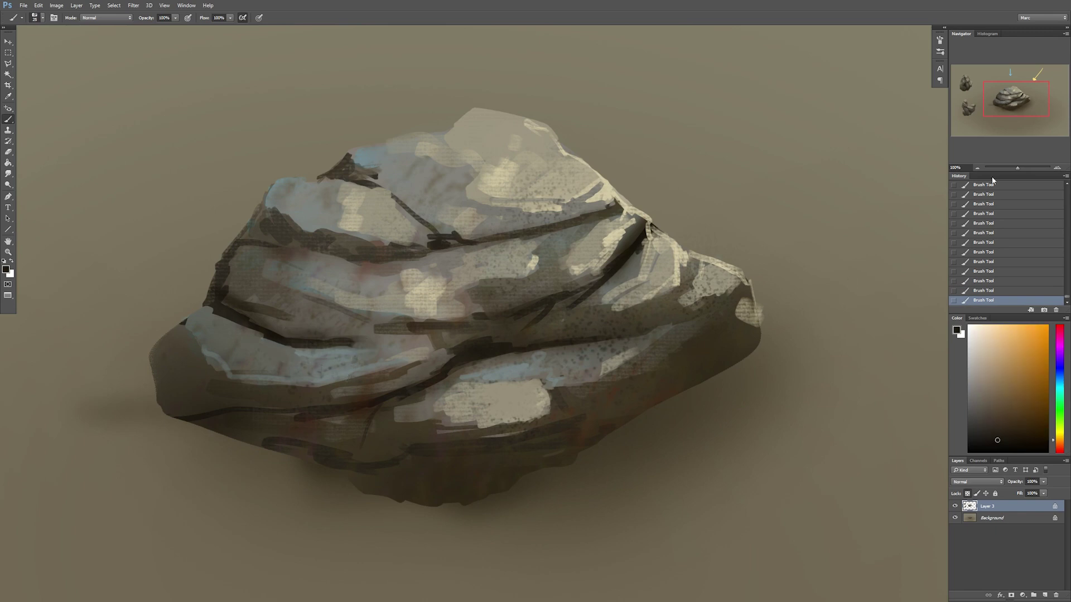
- Paint a dark vertical crack through the middle of the main rock and refine the surrounding planes with sampled rock tones
{"action": "left_click", "coordinate": [978, 167]}
{"action": "left_click", "coordinate": [977, 167]}
{"action": "left_click_drag", "start_coordinate": [663, 396], "coordinate": [661, 396]}
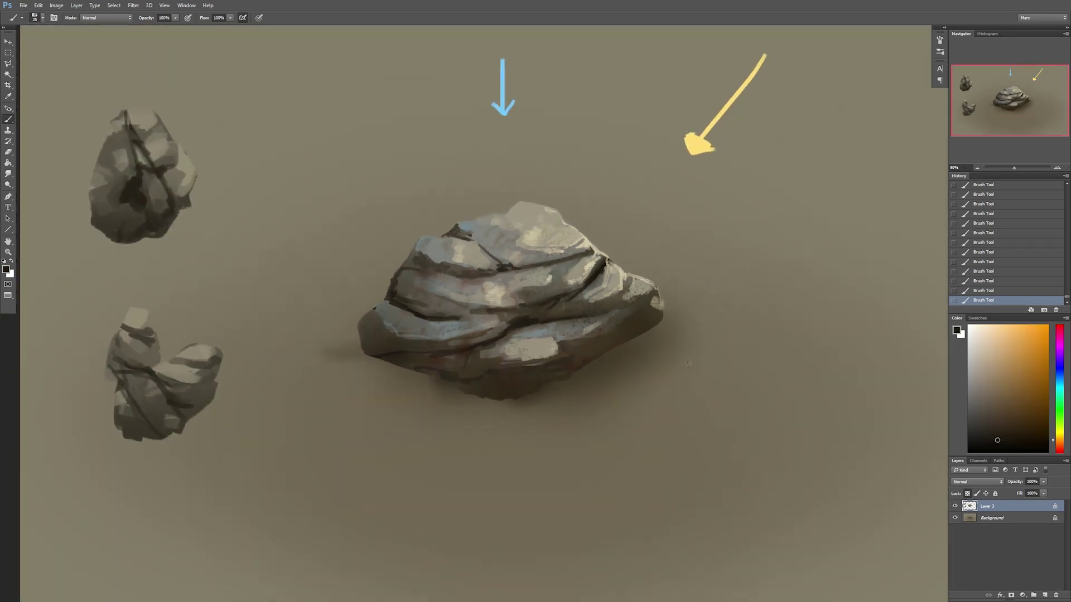
{"action": "left_click", "coordinate": [653, 318], "text": "alt"}
{"action": "left_click_drag", "start_coordinate": [732, 418], "coordinate": [678, 428]}
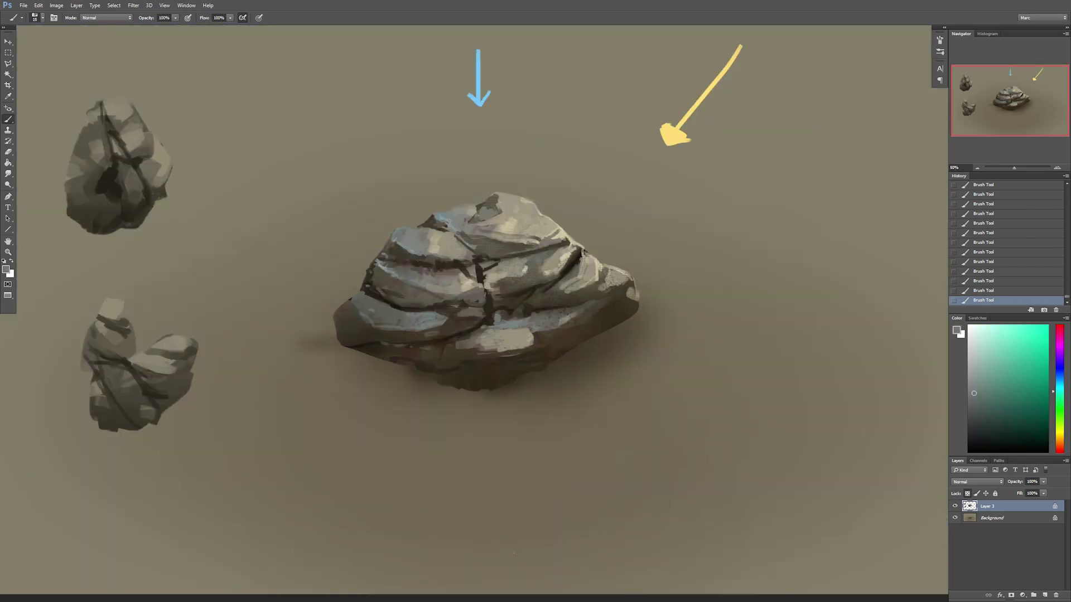
{"action": "left_click_drag", "start_coordinate": [507, 442], "coordinate": [513, 448]}
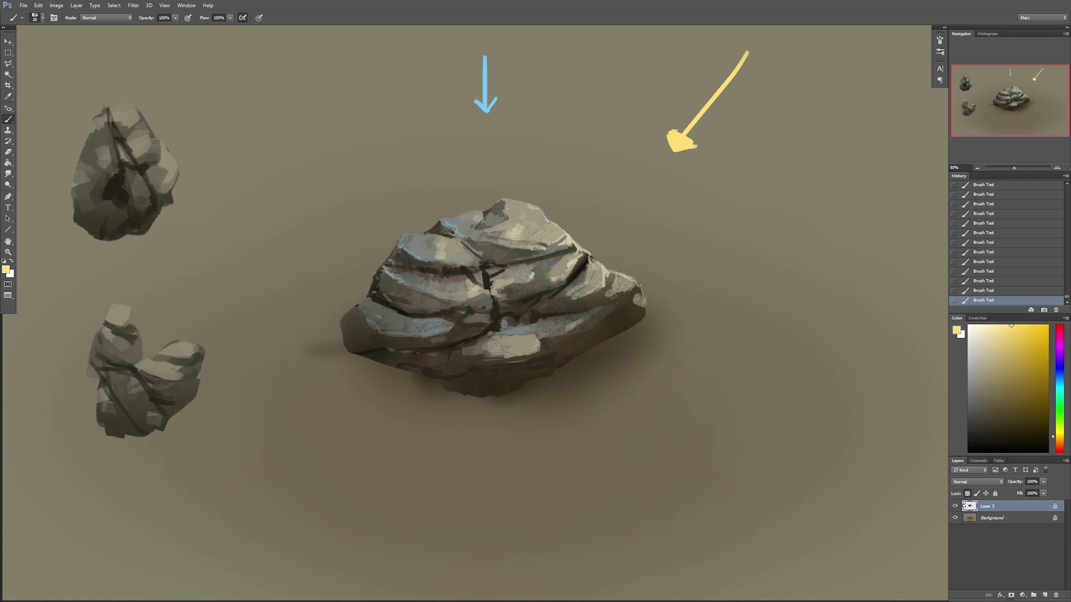
- Sample the pale yellow of the light-direction arrow
{"action": "left_click", "coordinate": [681, 141], "text": "alt"}
{"action": "left_click", "coordinate": [676, 145], "text": "alt"}
{"action": "left_click", "coordinate": [682, 142], "text": "alt"}
{"action": "left_click", "coordinate": [678, 141], "text": "alt"}
{"action": "key", "text": "alt"}
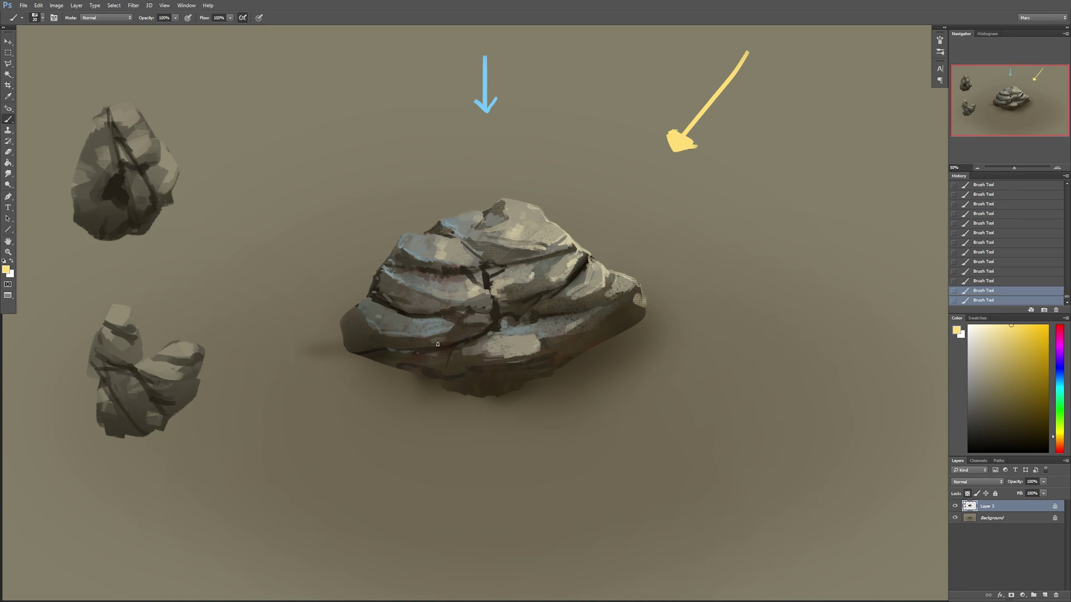
- Mix warm brown and green tones and paint loose ground patches beneath the main rock on the Background layer
{"action": "left_click", "coordinate": [496, 404], "text": "alt"}
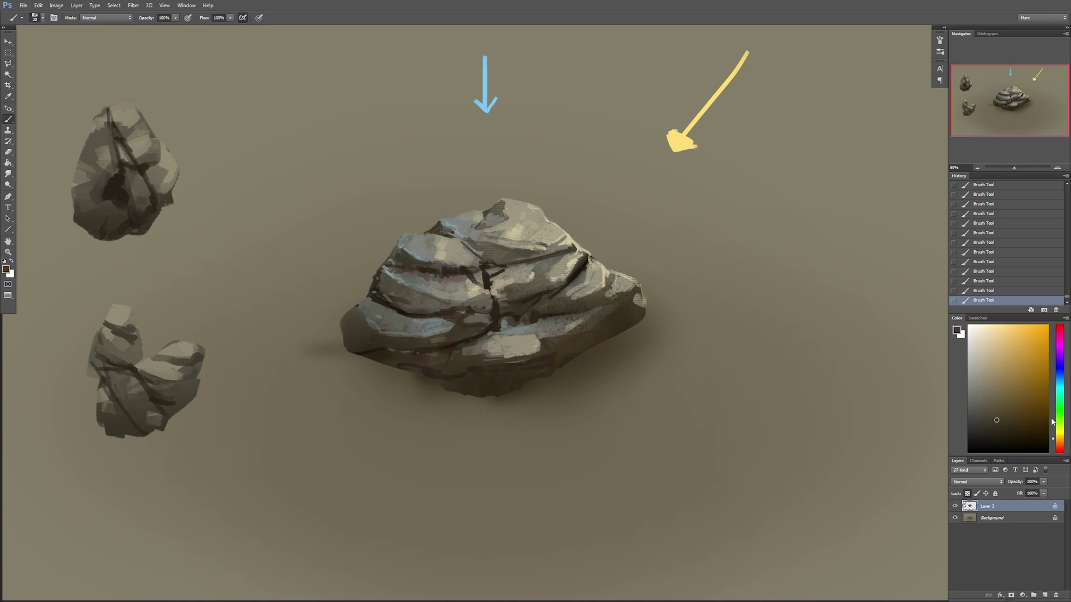
{"action": "left_click", "coordinate": [1062, 429]}
{"action": "left_click_drag", "start_coordinate": [997, 421], "coordinate": [999, 391]}
{"action": "left_click", "coordinate": [972, 520]}
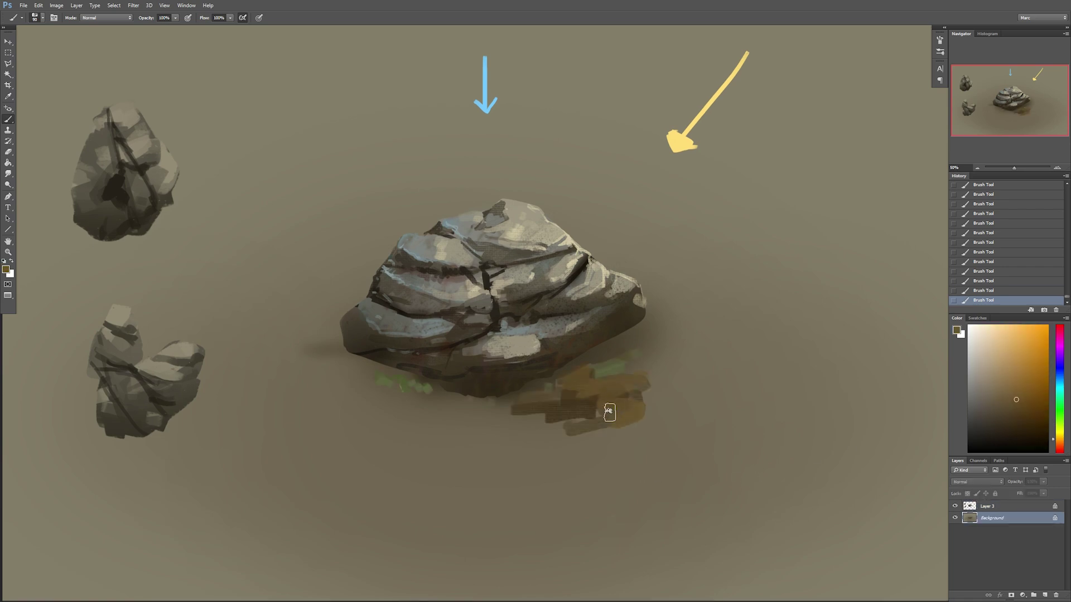
{"action": "mouse_move", "coordinate": [551, 409]}
{"action": "left_mouse_down"}
{"action": "mouse_move", "coordinate": [479, 427]}
{"action": "mouse_move", "coordinate": [378, 406]}
{"action": "left_mouse_up"}
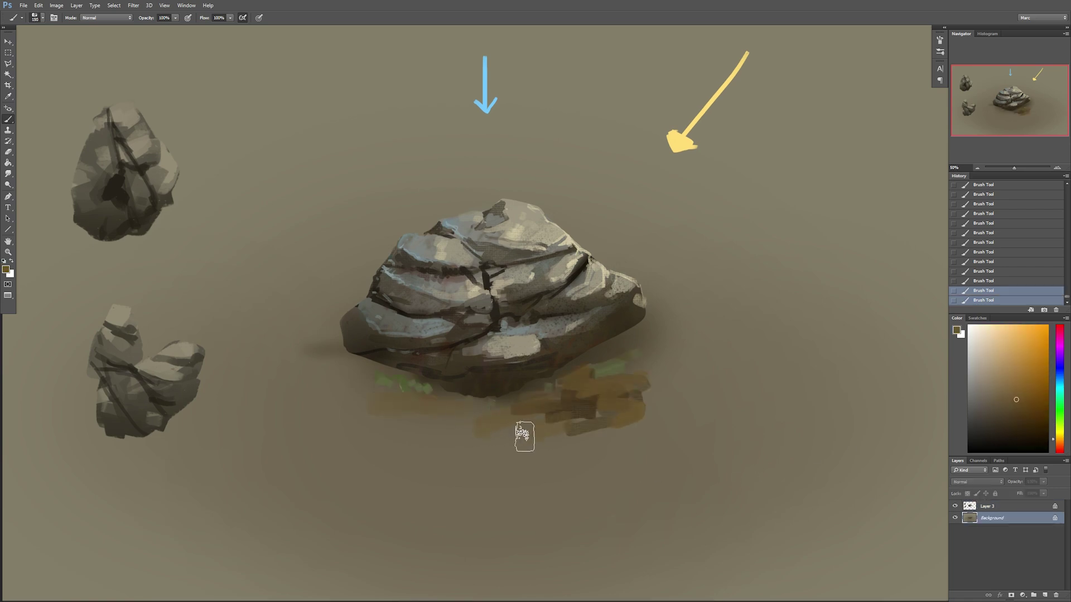
- Try blocking in broad brown ground patches to the lower right of the main rock with a larger brush
{"action": "key", "text": "bracketright"}
{"action": "key", "text": "bracketright"}
{"action": "key", "text": "bracketright"}
{"action": "mouse_move", "coordinate": [524, 435]}
{"action": "left_mouse_down"}
{"action": "mouse_move", "coordinate": [586, 440]}
{"action": "mouse_move", "coordinate": [626, 416]}
{"action": "left_mouse_up"}
{"action": "left_click_drag", "start_coordinate": [664, 385], "coordinate": [714, 387]}
{"action": "left_click_drag", "start_coordinate": [660, 411], "coordinate": [596, 414]}
{"action": "key", "text": "bracketleft"}
{"action": "key", "text": "bracketleft"}
{"action": "key", "text": "bracketleft"}
{"action": "key", "text": "bracketleft"}
{"action": "key", "text": "bracketleft"}
{"action": "key", "text": "bracketleft"}
{"action": "key", "text": "bracketleft"}
{"action": "key", "text": "bracketleft"}
{"action": "key", "text": "bracketleft"}
{"action": "key", "text": "bracketleft"}
{"action": "key", "text": "bracketleft"}
{"action": "key", "text": "bracketleft"}
{"action": "key", "text": "bracketleft"}
{"action": "key", "text": "bracketleft"}
{"action": "key", "text": "bracketleft"}
{"action": "key", "text": "bracketleft"}
{"action": "key", "text": "bracketleft"}
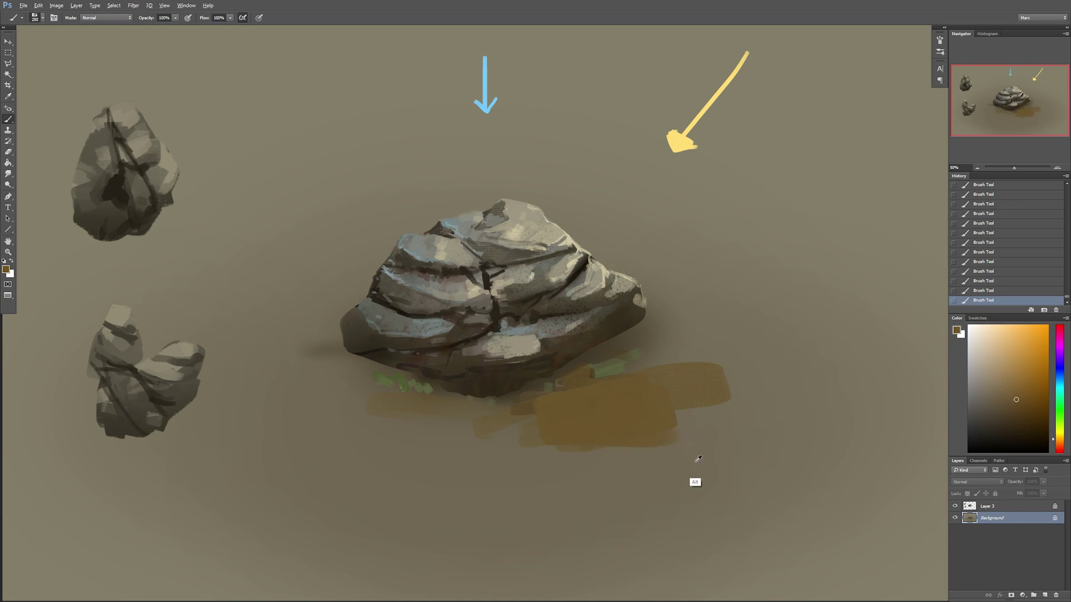
{"action": "key", "text": "ctrl+alt+z"}
{"action": "key", "text": "ctrl+alt+z"}
{"action": "key", "text": "ctrl+alt+z"}
- Paint warm brown reflected light onto the lower-right plane of the main rock on the rock layer
{"action": "left_click", "coordinate": [992, 508]}
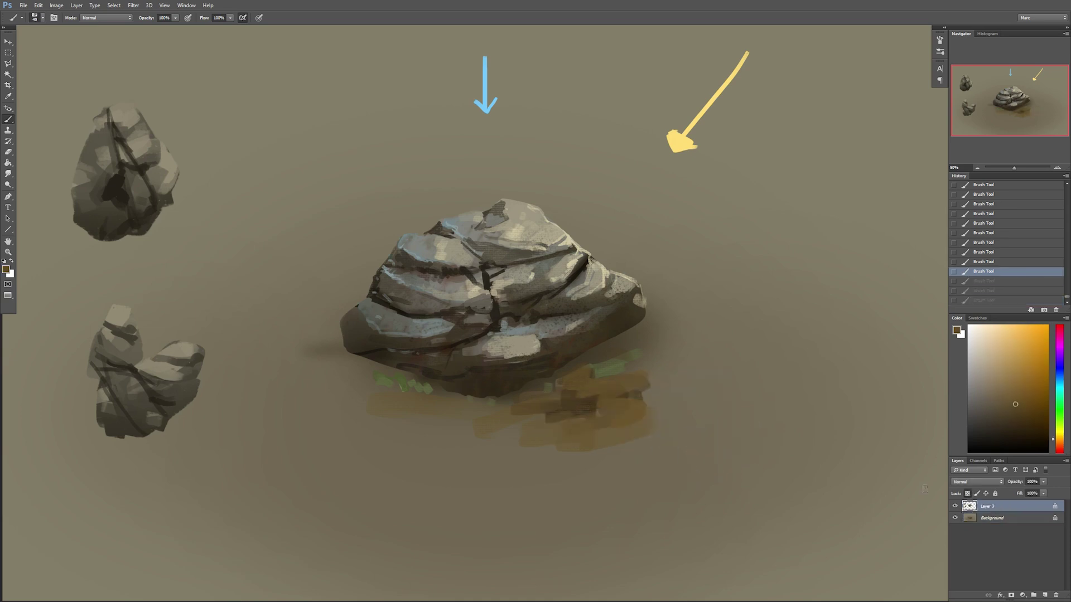
{"action": "mouse_move", "coordinate": [615, 331]}
{"action": "left_mouse_down"}
{"action": "mouse_move", "coordinate": [625, 327]}
{"action": "mouse_move", "coordinate": [605, 338]}
{"action": "left_mouse_up"}
{"action": "key", "text": "bracketleft"}
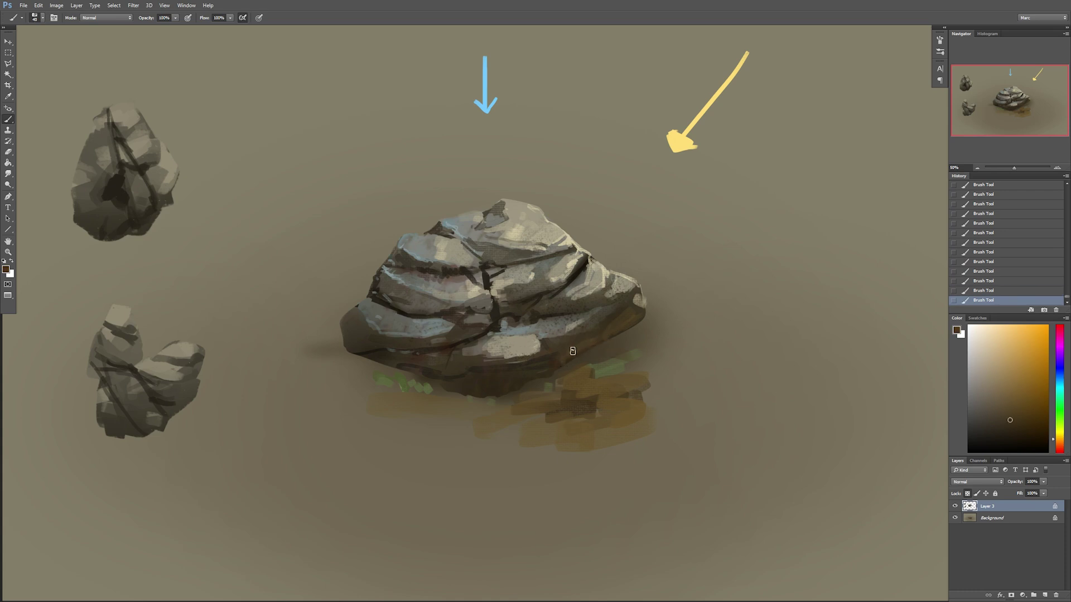
{"action": "left_click", "coordinate": [587, 334], "text": "alt"}
{"action": "mouse_move", "coordinate": [570, 344]}
{"action": "left_mouse_down"}
{"action": "mouse_move", "coordinate": [600, 340]}
{"action": "mouse_move", "coordinate": [629, 304]}
{"action": "mouse_move", "coordinate": [647, 311]}
{"action": "left_mouse_up"}
{"action": "left_click", "coordinate": [626, 323], "text": "alt"}
{"action": "key", "text": "bracketright"}
{"action": "key", "text": "bracketright"}
{"action": "left_click", "coordinate": [601, 335], "text": "alt"}
{"action": "key", "text": "bracketright"}
{"action": "left_click", "coordinate": [566, 373], "text": "alt"}
- Mix a pale sandy yellow as the foreground color
{"action": "left_click", "coordinate": [979, 348]}
{"action": "left_click", "coordinate": [1060, 440]}
{"action": "left_click_drag", "start_coordinate": [1061, 440], "coordinate": [1061, 432]}
{"action": "left_click", "coordinate": [983, 352]}
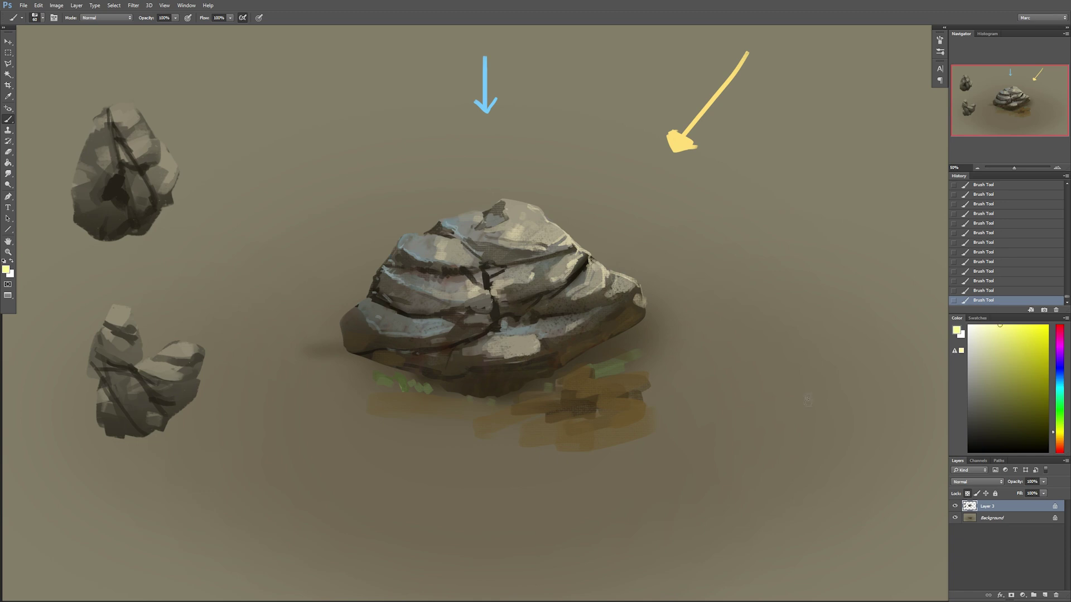
{"action": "left_click", "coordinate": [991, 343]}
{"action": "left_click", "coordinate": [1061, 438]}
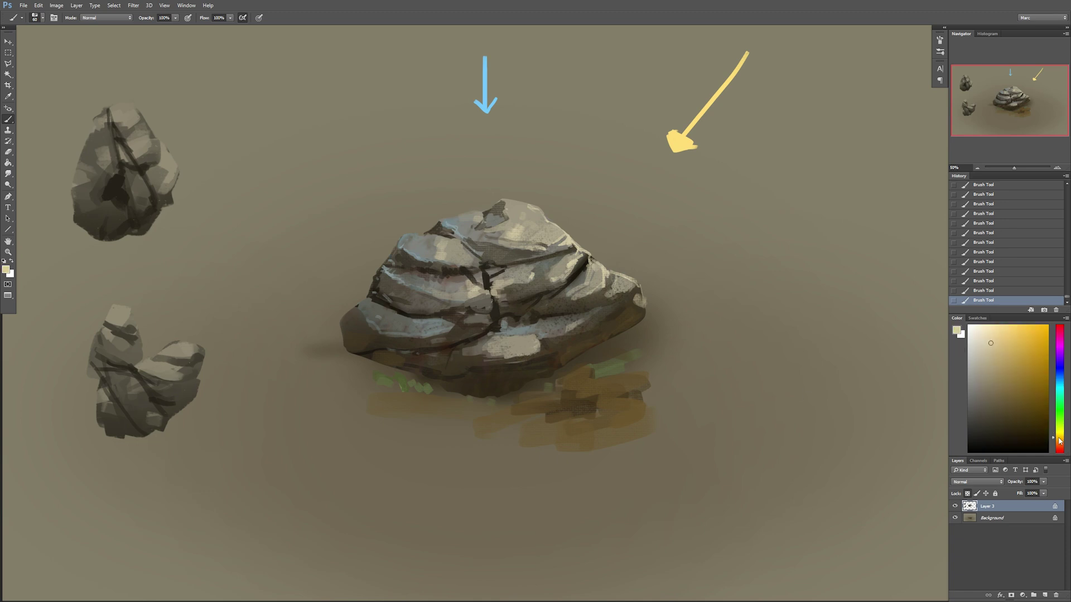
- Paint a bright sand patch under the main rock's left side on the Background layer with a much larger brush
{"action": "key", "text": "bracketright"}
{"action": "left_click", "coordinate": [988, 520]}
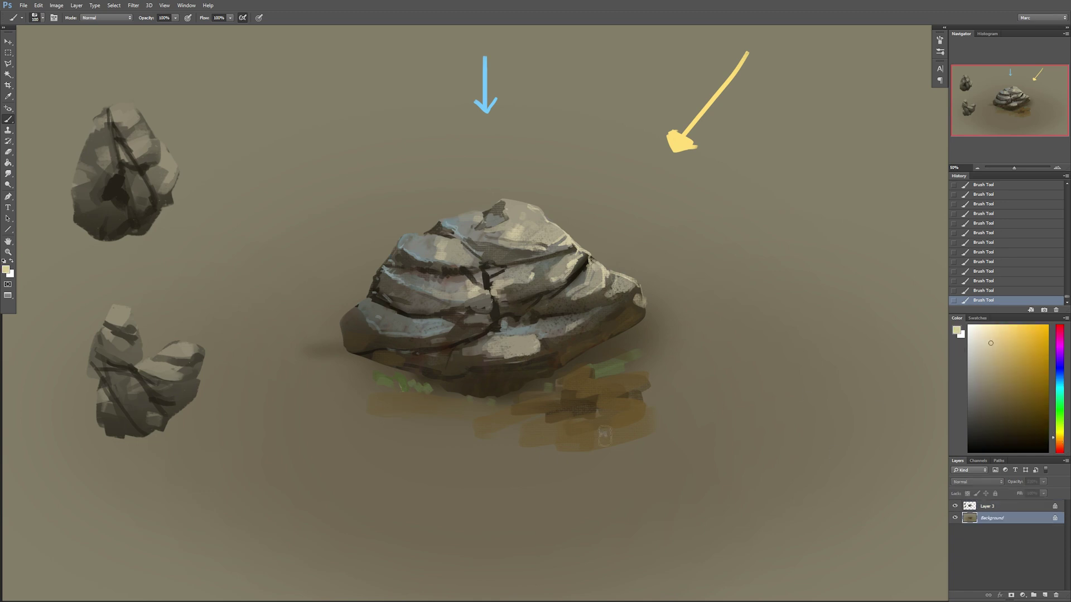
{"action": "key", "text": "bracketright"}
{"action": "key", "text": "bracketright"}
{"action": "key", "text": "bracketright"}
{"action": "key", "text": "bracketright"}
{"action": "key", "text": "bracketright"}
{"action": "key", "text": "bracketright"}
{"action": "key", "text": "bracketright"}
{"action": "key", "text": "bracketright"}
{"action": "mouse_move", "coordinate": [348, 381]}
{"action": "left_mouse_down"}
{"action": "mouse_move", "coordinate": [303, 382]}
{"action": "mouse_move", "coordinate": [283, 360]}
{"action": "mouse_move", "coordinate": [252, 375]}
{"action": "mouse_move", "coordinate": [519, 390]}
{"action": "mouse_move", "coordinate": [416, 366]}
{"action": "mouse_move", "coordinate": [373, 342]}
{"action": "mouse_move", "coordinate": [456, 383]}
{"action": "left_mouse_up"}
- Sample a dark brown and paint a contact shadow over the sand along the rock's lower-left base
{"action": "left_click", "coordinate": [570, 389], "text": "alt"}
{"action": "key", "text": "bracketleft"}
{"action": "key", "text": "bracketleft"}
{"action": "mouse_move", "coordinate": [366, 360]}
{"action": "left_mouse_down"}
{"action": "mouse_move", "coordinate": [404, 359]}
{"action": "mouse_move", "coordinate": [441, 387]}
{"action": "mouse_move", "coordinate": [504, 407]}
{"action": "left_mouse_up"}
{"action": "mouse_move", "coordinate": [502, 408]}
{"action": "left_mouse_down"}
{"action": "mouse_move", "coordinate": [406, 376]}
{"action": "mouse_move", "coordinate": [409, 394]}
{"action": "left_mouse_up"}
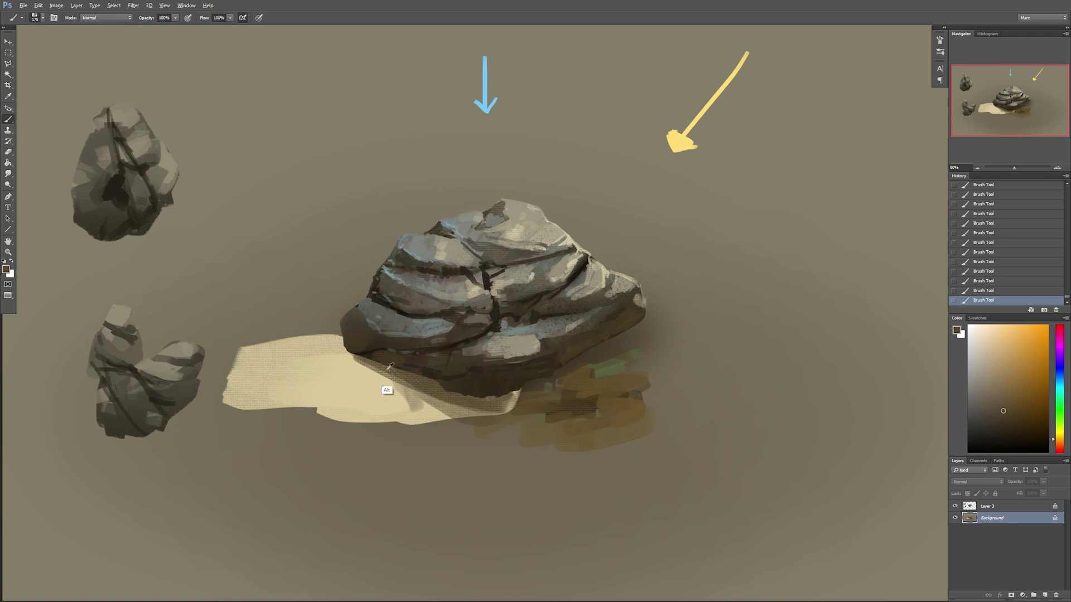
- Mix a warm ochre from the sand color and set up a much smaller brush on the rock layer
{"action": "left_click", "coordinate": [341, 402], "text": "alt"}
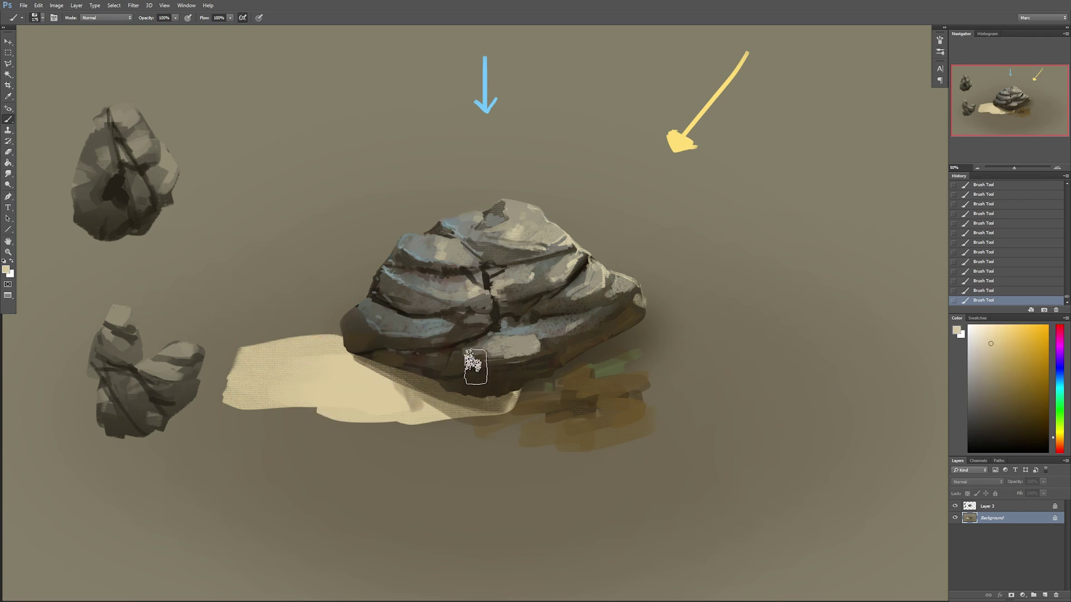
{"action": "key", "text": "bracketleft"}
{"action": "left_click", "coordinate": [1060, 444]}
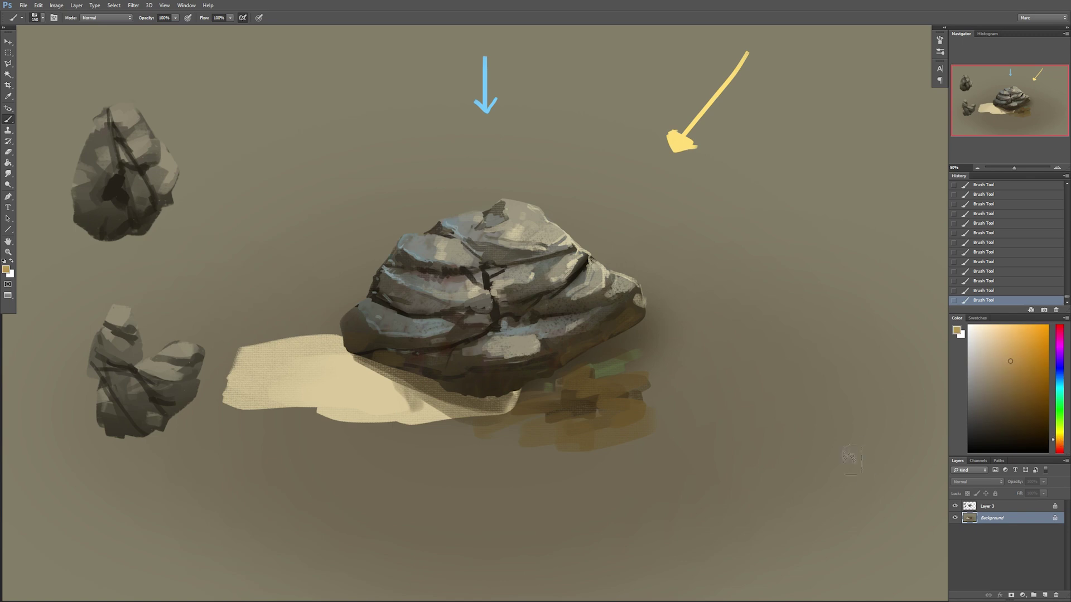
{"action": "left_click", "coordinate": [972, 504]}
{"action": "key", "text": "bracketleft"}
{"action": "key", "text": "bracketleft"}
{"action": "key", "text": "bracketleft"}
{"action": "key", "text": "bracketleft"}
{"action": "key", "text": "bracketleft"}
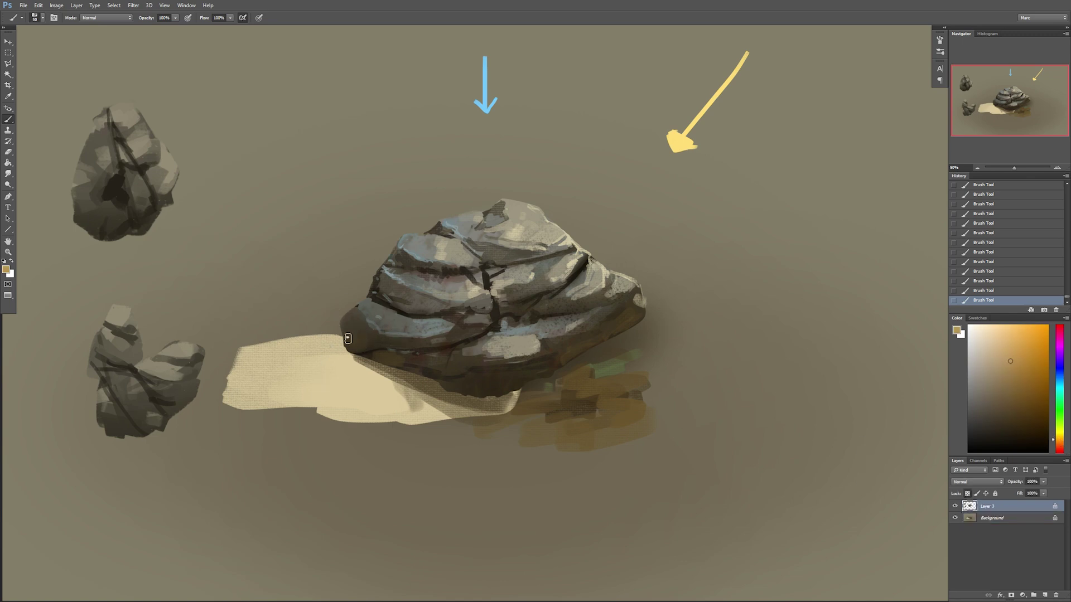
- Paint ochre bounce light on the rock's left end and lower-left planes, and sample the sand color again
{"action": "mouse_move", "coordinate": [352, 349]}
{"action": "left_mouse_down"}
{"action": "mouse_move", "coordinate": [376, 355]}
{"action": "mouse_move", "coordinate": [351, 320]}
{"action": "mouse_move", "coordinate": [442, 353]}
{"action": "mouse_move", "coordinate": [394, 361]}
{"action": "mouse_move", "coordinate": [420, 365]}
{"action": "left_mouse_up"}
{"action": "left_click", "coordinate": [354, 346], "text": "alt"}
{"action": "key", "text": "bracketleft"}
{"action": "key", "text": "bracketright"}
{"action": "key", "text": "bracketright"}
{"action": "key", "text": "bracketright"}
{"action": "left_click_drag", "start_coordinate": [386, 298], "coordinate": [421, 306]}
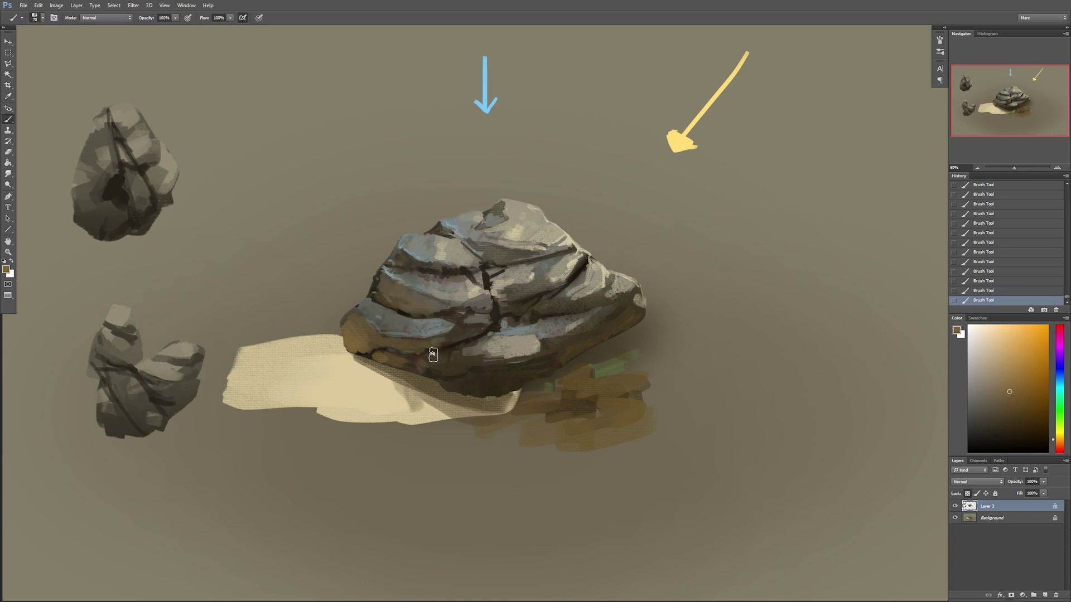
{"action": "mouse_move", "coordinate": [434, 365]}
{"action": "left_mouse_down"}
{"action": "mouse_move", "coordinate": [482, 377]}
{"action": "mouse_move", "coordinate": [451, 379]}
{"action": "left_mouse_up"}
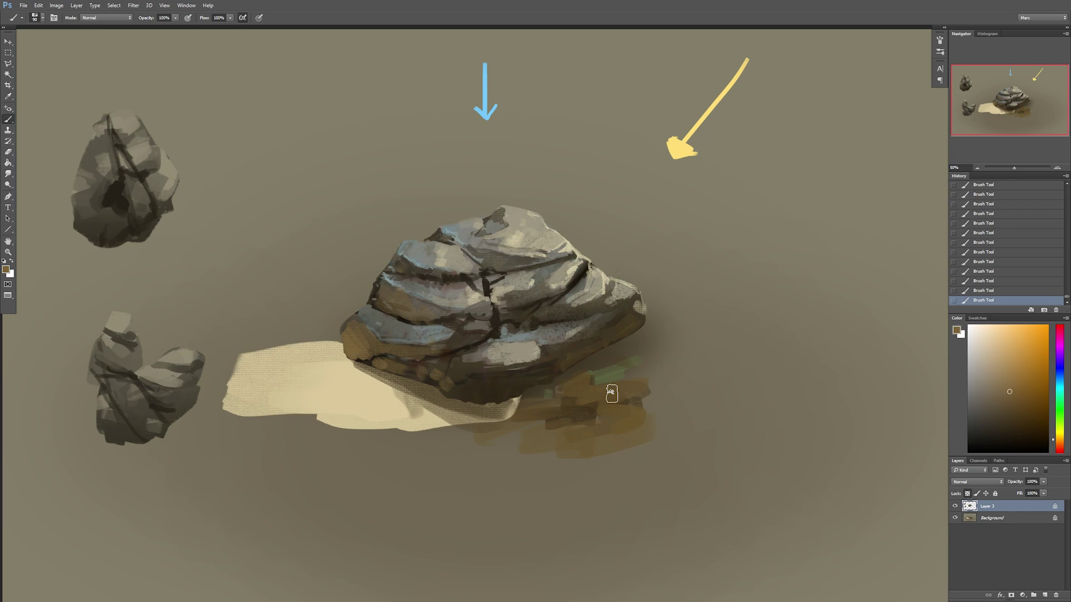
{"action": "left_click", "coordinate": [353, 395], "text": "alt"}
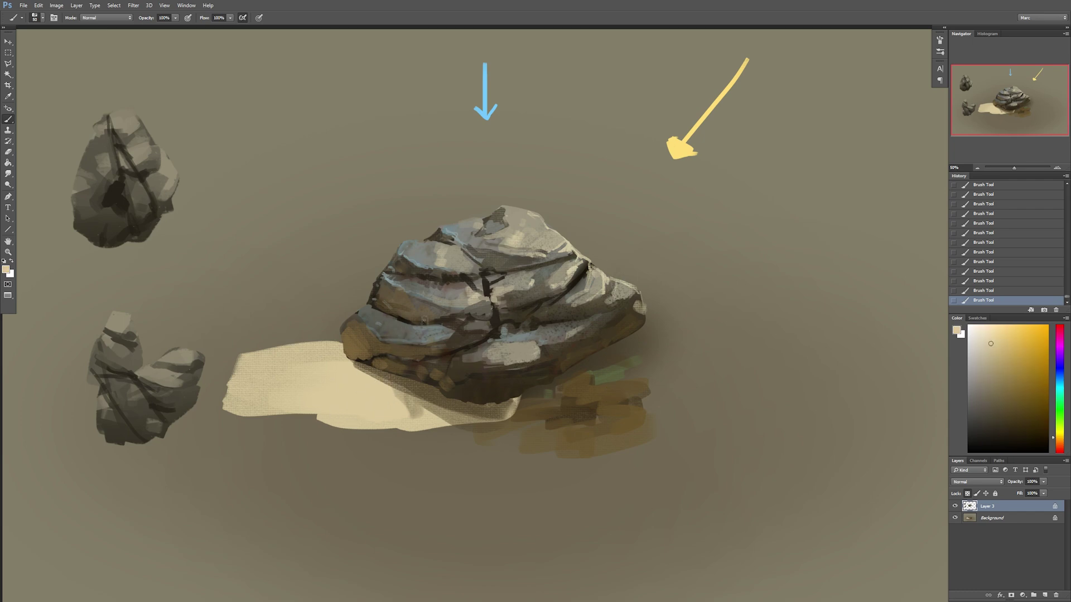
- Compare the rock with and without the ground colors by stepping back through the history and returning to the latest state
{"action": "left_click", "coordinate": [1006, 204]}
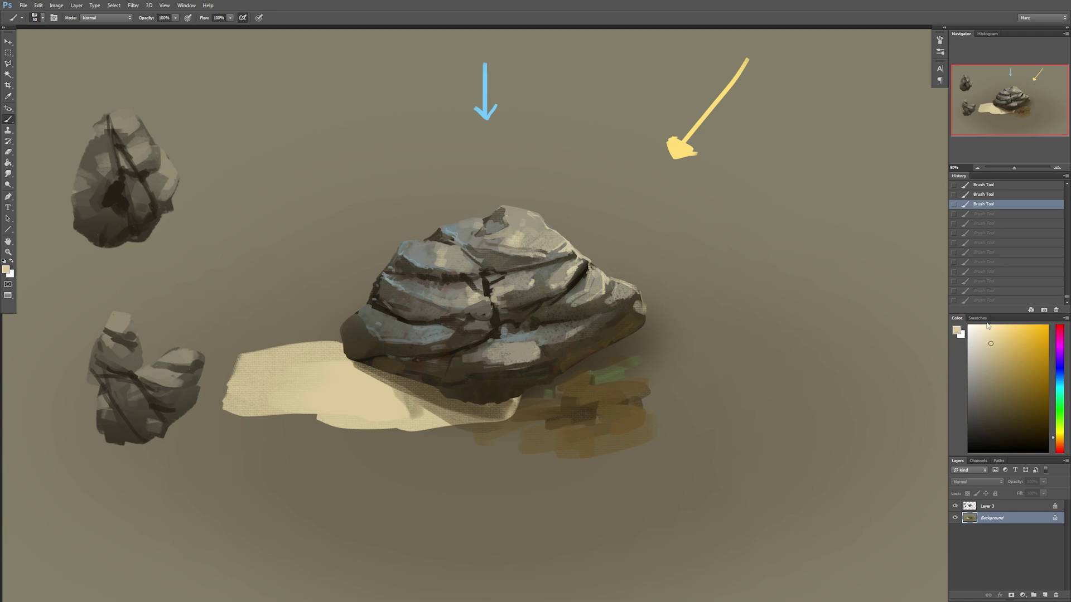
{"action": "scroll", "coordinate": [988, 325], "scroll_direction": "up", "scroll_amount": 2}
{"action": "scroll", "coordinate": [993, 226], "scroll_direction": "up", "scroll_amount": 4}
{"action": "left_click", "coordinate": [997, 214]}
{"action": "scroll", "coordinate": [997, 223], "scroll_direction": "up", "scroll_amount": 4}
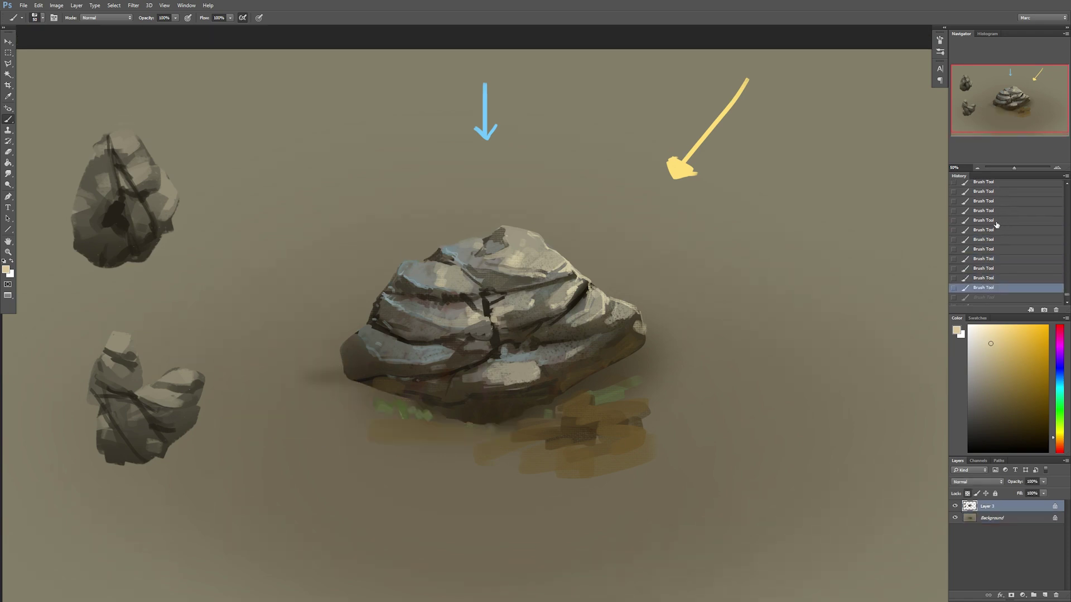
{"action": "left_click", "coordinate": [996, 223]}
{"action": "scroll", "coordinate": [996, 231], "scroll_direction": "up", "scroll_amount": 6}
{"action": "left_click", "coordinate": [1005, 227]}
{"action": "scroll", "coordinate": [1005, 230], "scroll_direction": "up", "scroll_amount": 2}
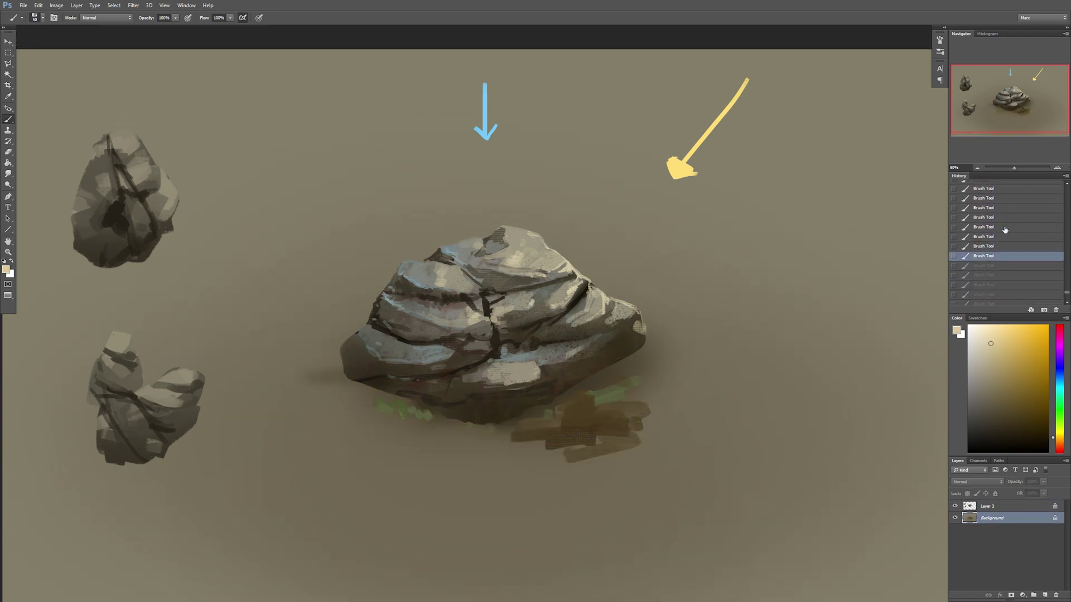
{"action": "scroll", "coordinate": [1005, 230], "scroll_direction": "up", "scroll_amount": 1}
{"action": "left_click", "coordinate": [1006, 241]}
{"action": "left_click", "coordinate": [1006, 225]}
{"action": "scroll", "coordinate": [999, 223], "scroll_direction": "up", "scroll_amount": 1}
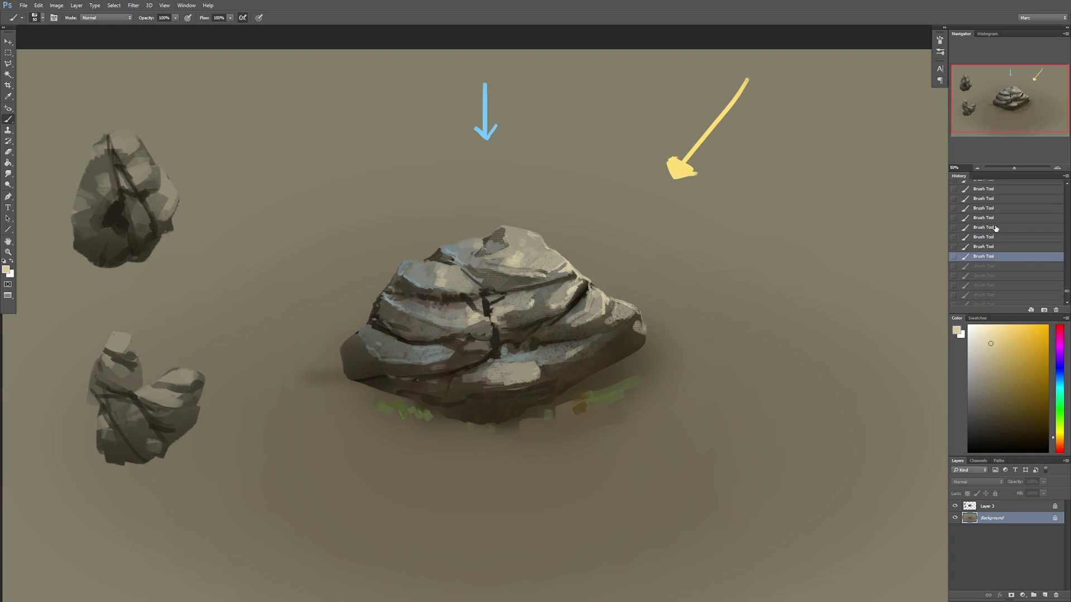
{"action": "scroll", "coordinate": [1028, 276], "scroll_direction": "down", "scroll_amount": 2}
{"action": "left_click_drag", "start_coordinate": [1067, 289], "coordinate": [1067, 297]}
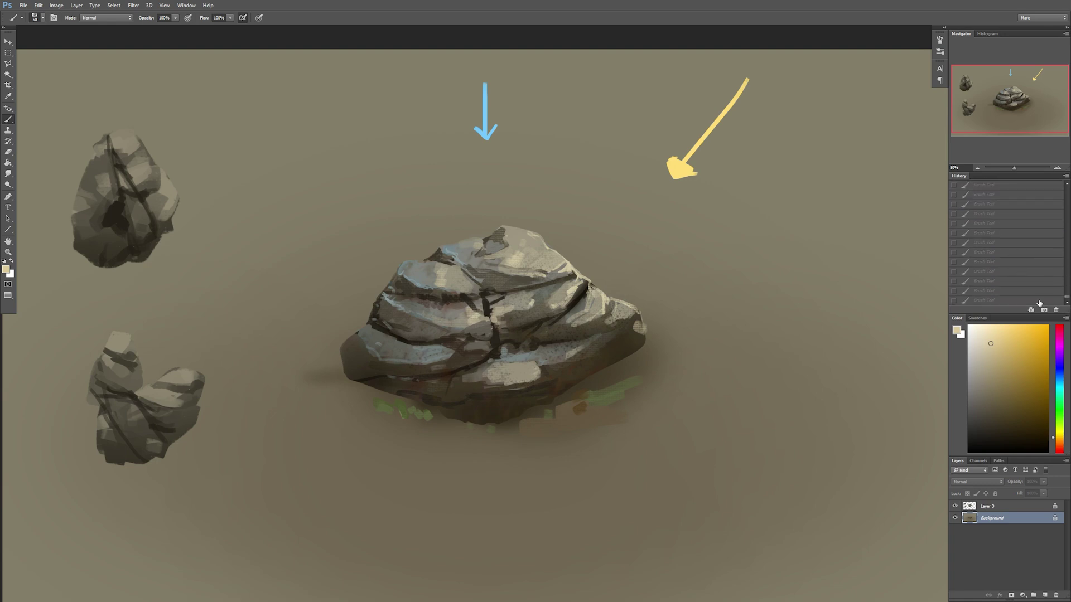
{"action": "left_click", "coordinate": [1023, 299]}
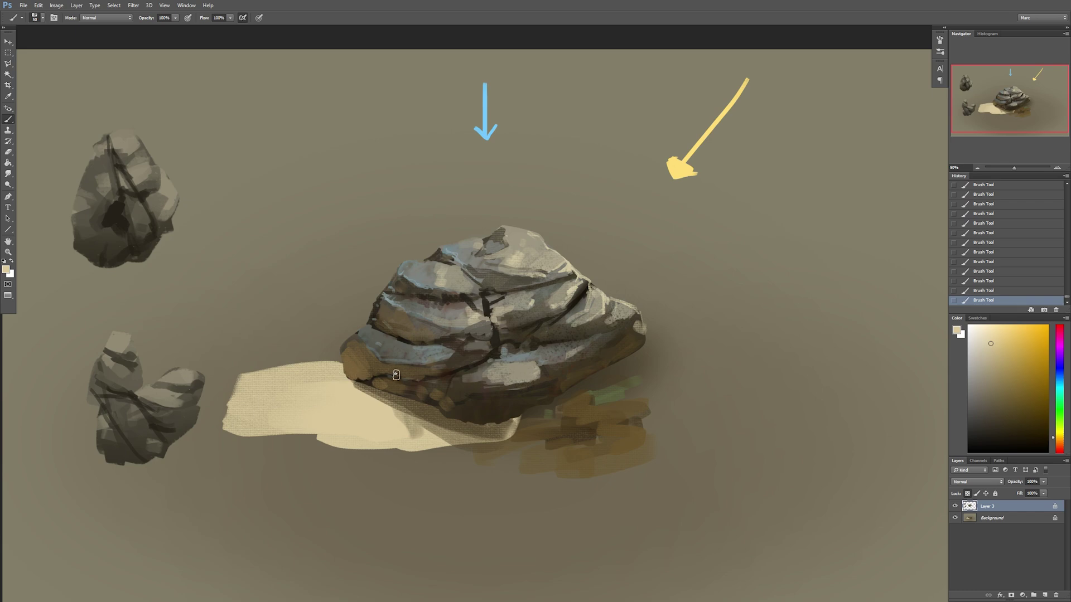
- Revert the painting to a history state from before the ground patches and bounce light
{"action": "scroll", "coordinate": [909, 295], "scroll_direction": "up", "scroll_amount": 2}
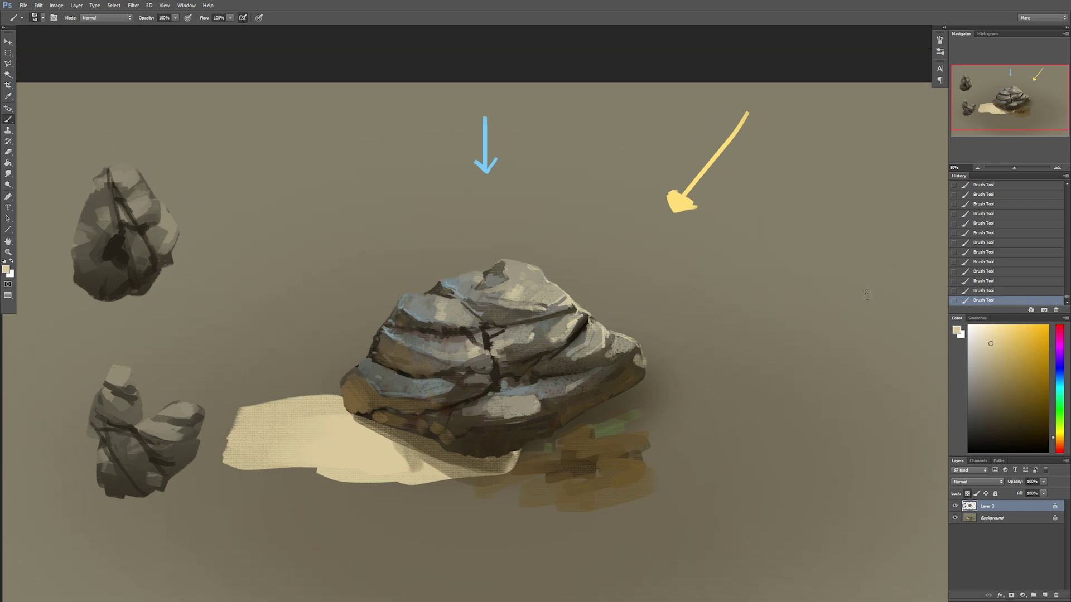
{"action": "scroll", "coordinate": [567, 489], "scroll_direction": "down", "scroll_amount": 3}
{"action": "left_click", "coordinate": [995, 233]}
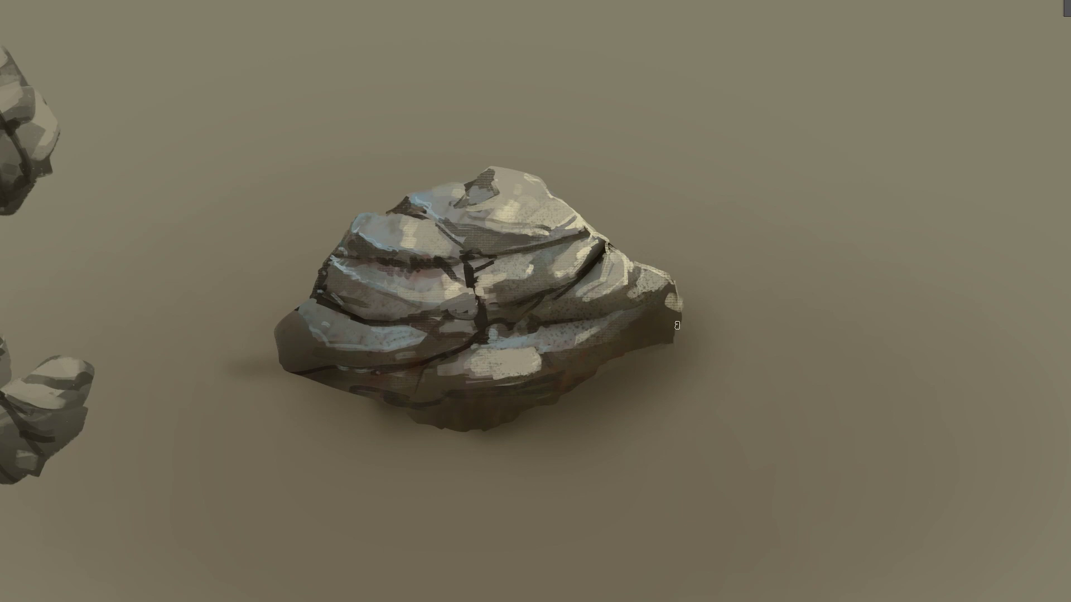
- Reshape the rock's lower edge and brush sampled ground tones beneath it, switching the brush preset for the lower-left side
{"action": "mouse_move", "coordinate": [689, 342]}
{"action": "left_mouse_down"}
{"action": "mouse_move", "coordinate": [562, 411]}
{"action": "mouse_move", "coordinate": [664, 390]}
{"action": "mouse_move", "coordinate": [677, 414]}
{"action": "left_mouse_up"}
{"action": "left_click", "coordinate": [533, 423], "text": "alt"}
{"action": "mouse_move", "coordinate": [533, 424]}
{"action": "left_mouse_down"}
{"action": "mouse_move", "coordinate": [490, 432]}
{"action": "mouse_move", "coordinate": [346, 396]}
{"action": "mouse_move", "coordinate": [445, 430]}
{"action": "mouse_move", "coordinate": [367, 418]}
{"action": "mouse_move", "coordinate": [401, 411]}
{"action": "mouse_move", "coordinate": [270, 401]}
{"action": "mouse_move", "coordinate": [443, 457]}
{"action": "mouse_move", "coordinate": [319, 430]}
{"action": "left_mouse_up"}
{"action": "right_click", "coordinate": [341, 419]}
{"action": "left_click", "coordinate": [415, 399]}
{"action": "left_click_drag", "start_coordinate": [261, 413], "coordinate": [335, 407]}
- Enlarge the brush and paint soft ground shadow along the rock's base so it sits into the ground
{"action": "right_click", "coordinate": [351, 416]}
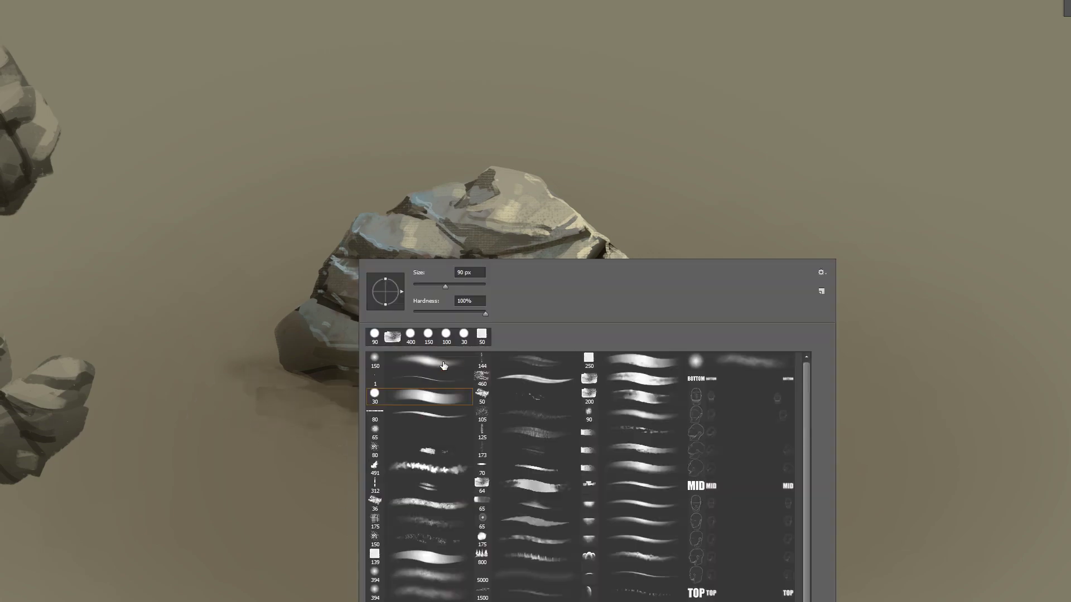
{"action": "left_click_drag", "start_coordinate": [447, 285], "coordinate": [459, 286]}
{"action": "mouse_move", "coordinate": [262, 407]}
{"action": "left_mouse_down"}
{"action": "mouse_move", "coordinate": [376, 441]}
{"action": "mouse_move", "coordinate": [456, 457]}
{"action": "mouse_move", "coordinate": [284, 401]}
{"action": "mouse_move", "coordinate": [541, 471]}
{"action": "mouse_move", "coordinate": [553, 438]}
{"action": "mouse_move", "coordinate": [640, 433]}
{"action": "mouse_move", "coordinate": [645, 374]}
{"action": "mouse_move", "coordinate": [590, 418]}
{"action": "left_mouse_up"}
{"action": "right_click", "coordinate": [672, 391]}
{"action": "left_click_drag", "start_coordinate": [672, 342], "coordinate": [691, 337]}
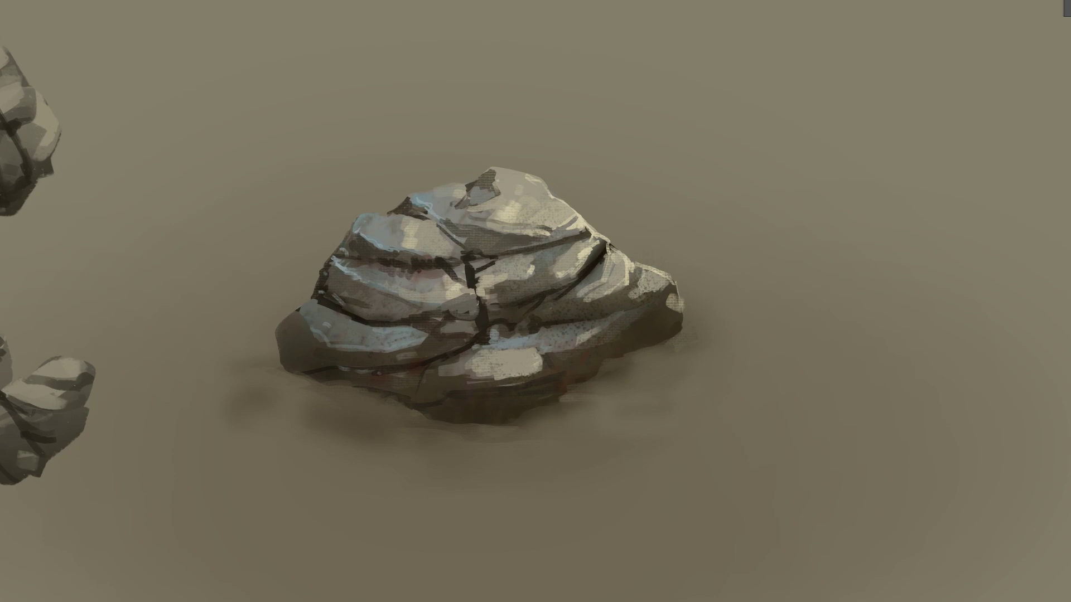
- Try olive-green ground patches and a broad light olive band around the rock's base with another brush preset
{"action": "right_click", "coordinate": [765, 437]}
{"action": "left_click", "coordinate": [863, 499]}
{"action": "mouse_move", "coordinate": [620, 391]}
{"action": "left_mouse_down"}
{"action": "mouse_move", "coordinate": [636, 406]}
{"action": "mouse_move", "coordinate": [594, 433]}
{"action": "left_mouse_up"}
{"action": "left_click_drag", "start_coordinate": [713, 370], "coordinate": [728, 375]}
{"action": "left_click_drag", "start_coordinate": [594, 432], "coordinate": [537, 445]}
{"action": "left_click_drag", "start_coordinate": [454, 447], "coordinate": [455, 463]}
{"action": "right_click", "coordinate": [691, 424]}
{"action": "left_click", "coordinate": [863, 499]}
{"action": "left_click_drag", "start_coordinate": [602, 434], "coordinate": [547, 455]}
{"action": "mouse_move", "coordinate": [547, 455]}
{"action": "left_mouse_down"}
{"action": "mouse_move", "coordinate": [645, 423]}
{"action": "mouse_move", "coordinate": [547, 459]}
{"action": "mouse_move", "coordinate": [769, 424]}
{"action": "mouse_move", "coordinate": [657, 363]}
{"action": "mouse_move", "coordinate": [495, 519]}
{"action": "mouse_move", "coordinate": [809, 385]}
{"action": "mouse_move", "coordinate": [475, 491]}
{"action": "mouse_move", "coordinate": [737, 483]}
{"action": "left_mouse_up"}
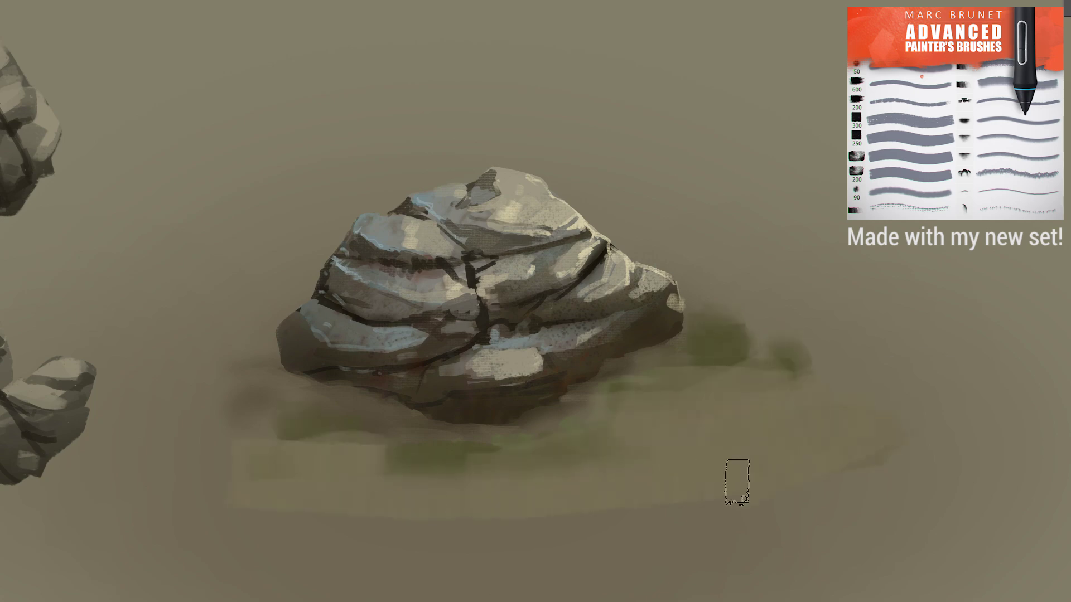
- Undo the olive ground strokes around the rock's base
{"action": "key", "text": "ctrl+alt+z"}
{"action": "key", "text": "ctrl+alt+z"}
{"action": "key", "text": "ctrl+alt+z"}
{"action": "key", "text": "ctrl+alt+z"}
{"action": "key", "text": "ctrl+alt+z"}
{"action": "key", "text": "ctrl+alt+z"}
{"action": "key", "text": "ctrl+alt+z"}
{"action": "key", "text": "ctrl+alt+z"}
- Dab bright yellow-green foliage along the rock's lower-right base and cooler teal-green patches along its lower-left base
{"action": "left_click_drag", "start_coordinate": [633, 415], "coordinate": [670, 408]}
{"action": "mouse_move", "coordinate": [684, 399]}
{"action": "left_mouse_down"}
{"action": "mouse_move", "coordinate": [714, 393]}
{"action": "mouse_move", "coordinate": [725, 362]}
{"action": "mouse_move", "coordinate": [772, 356]}
{"action": "left_mouse_up"}
{"action": "key", "text": "ctrl+z"}
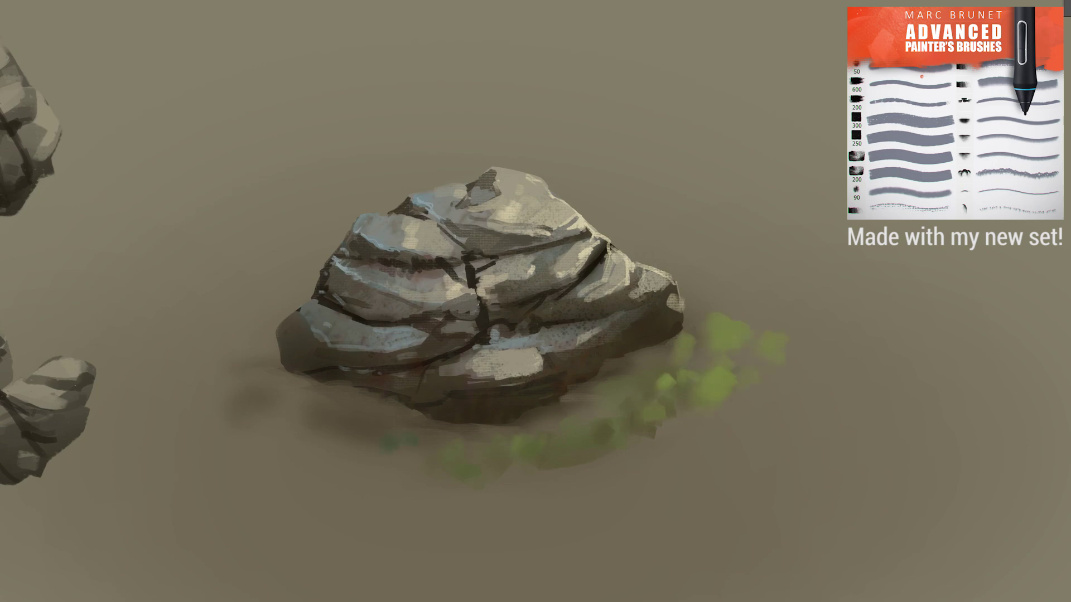
{"action": "mouse_move", "coordinate": [342, 425]}
{"action": "left_mouse_down"}
{"action": "mouse_move", "coordinate": [375, 457]}
{"action": "mouse_move", "coordinate": [449, 442]}
{"action": "mouse_move", "coordinate": [351, 418]}
{"action": "mouse_move", "coordinate": [423, 449]}
{"action": "left_mouse_up"}
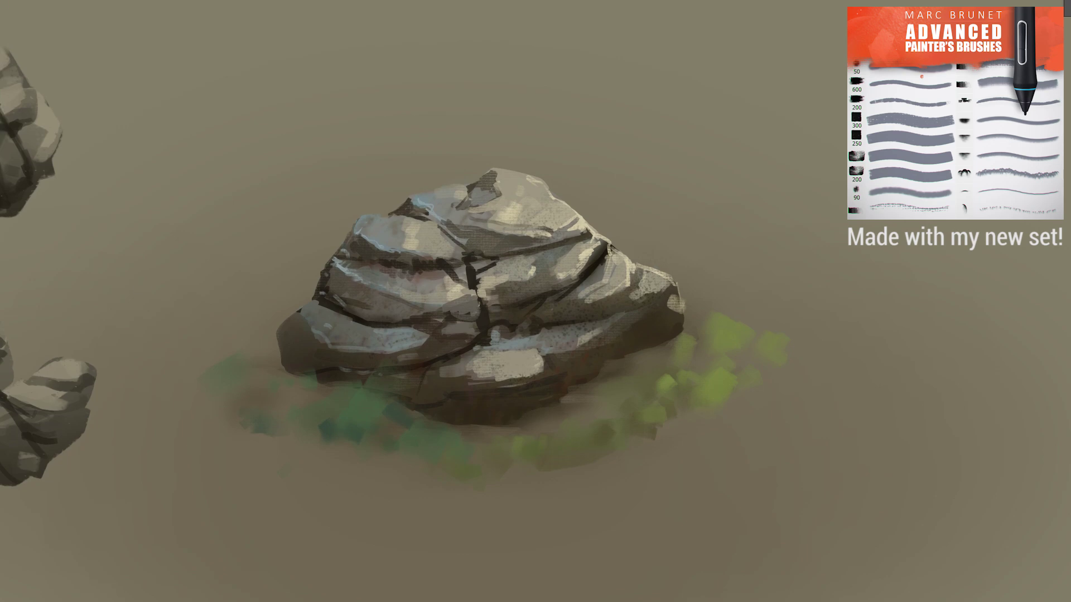
- Brush a soft dark shadow over the teal and green foliage along the rock's lower-left and front base with a larger brush
{"action": "left_click_drag", "start_coordinate": [323, 401], "coordinate": [430, 409]}
{"action": "key", "text": "]"}
{"action": "left_click_drag", "start_coordinate": [363, 362], "coordinate": [574, 382]}
{"action": "left_click_drag", "start_coordinate": [524, 491], "coordinate": [474, 483]}
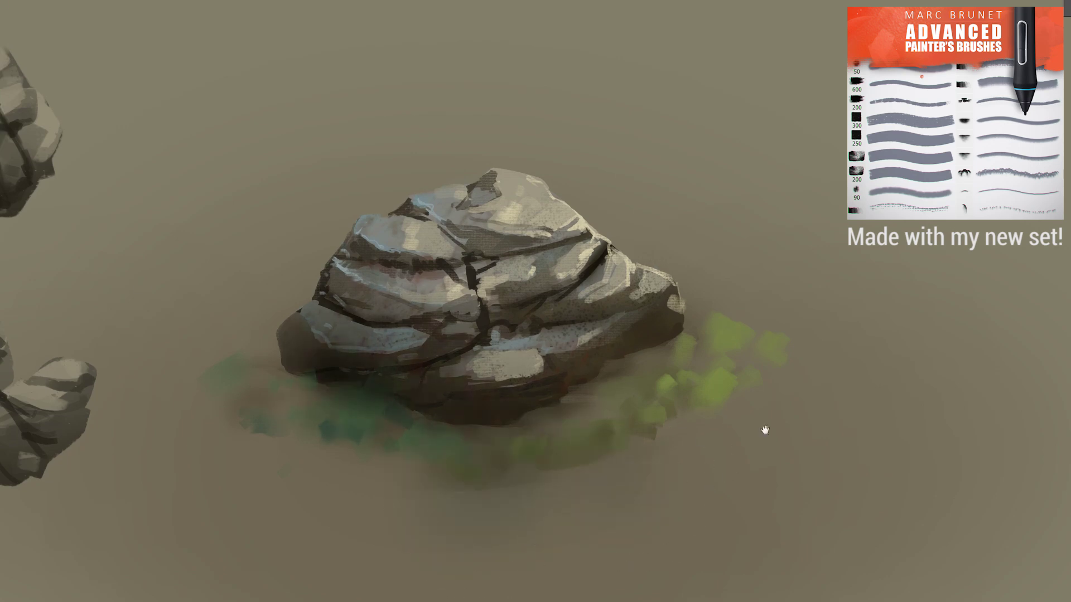
- Paint textured light and dark strokes across the rock's upper and middle-right faces with another brush preset
{"action": "left_click_drag", "start_coordinate": [765, 430], "coordinate": [749, 456]}
{"action": "key", "text": "ctrl+plus"}
{"action": "right_click", "coordinate": [564, 258]}
{"action": "left_click", "coordinate": [727, 416]}
{"action": "left_click_drag", "start_coordinate": [530, 245], "coordinate": [461, 254]}
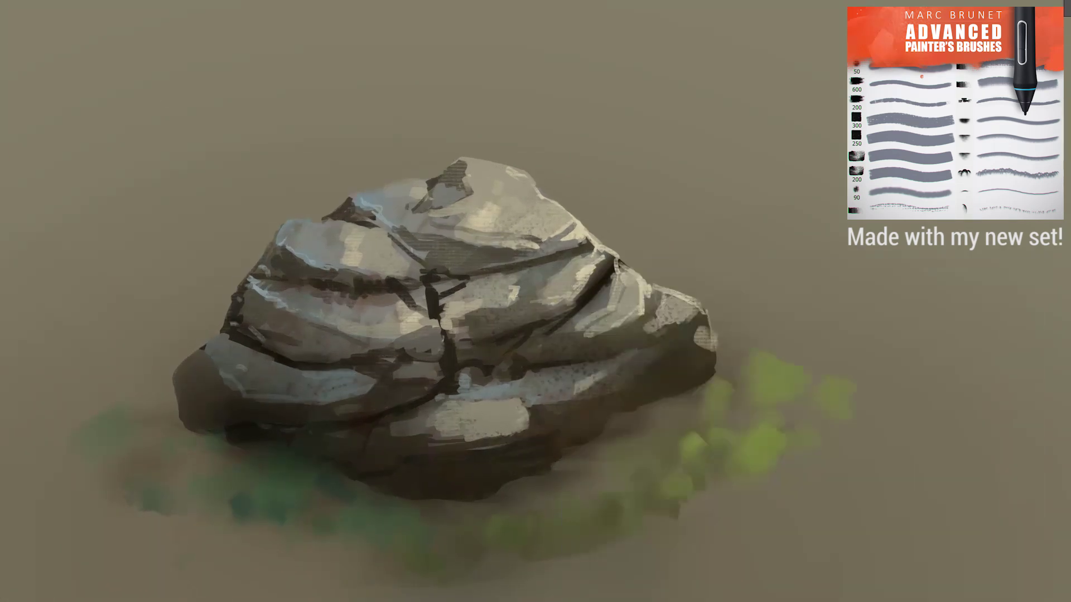
{"action": "left_click_drag", "start_coordinate": [516, 296], "coordinate": [481, 304]}
{"action": "left_click_drag", "start_coordinate": [494, 286], "coordinate": [545, 270]}
{"action": "left_click_drag", "start_coordinate": [502, 262], "coordinate": [548, 250]}
{"action": "left_click_drag", "start_coordinate": [554, 290], "coordinate": [575, 298]}
{"action": "mouse_move", "coordinate": [548, 278]}
{"action": "left_mouse_down"}
{"action": "mouse_move", "coordinate": [569, 286]}
{"action": "mouse_move", "coordinate": [564, 302]}
{"action": "mouse_move", "coordinate": [493, 320]}
{"action": "mouse_move", "coordinate": [563, 323]}
{"action": "left_mouse_up"}
- Undo the last stroke and rework the facet beside the right-hand diagonal crack with darker rock tones
{"action": "left_click", "coordinate": [550, 295], "text": "alt"}
{"action": "left_click", "coordinate": [487, 346], "text": "alt"}
{"action": "key", "text": "ctrl+z"}
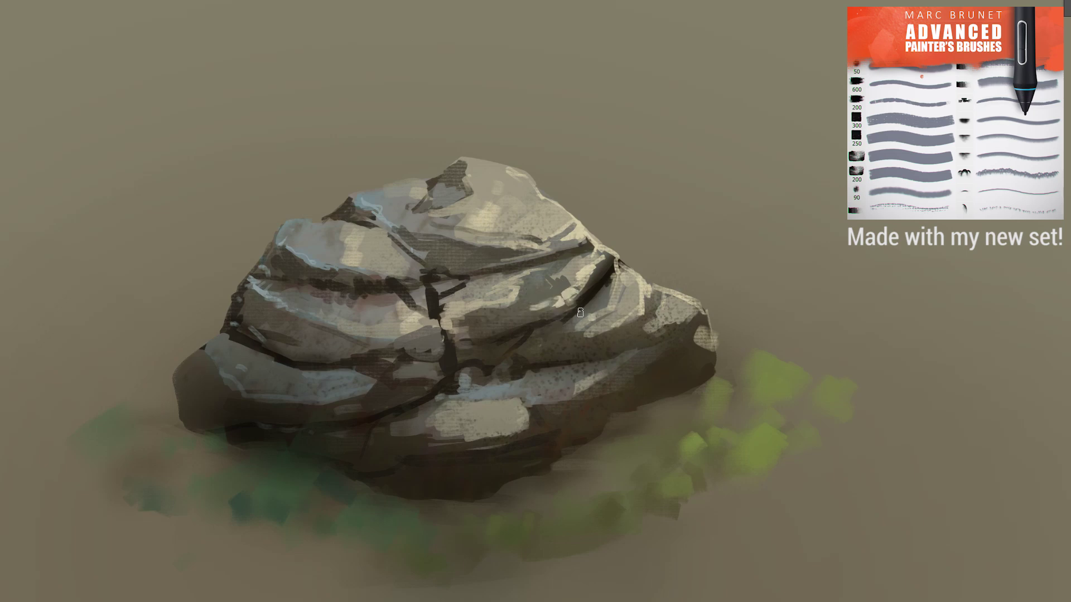
{"action": "left_click_drag", "start_coordinate": [612, 277], "coordinate": [587, 302]}
{"action": "mouse_move", "coordinate": [609, 285]}
{"action": "left_mouse_down"}
{"action": "mouse_move", "coordinate": [594, 304]}
{"action": "mouse_move", "coordinate": [583, 300]}
{"action": "left_mouse_up"}
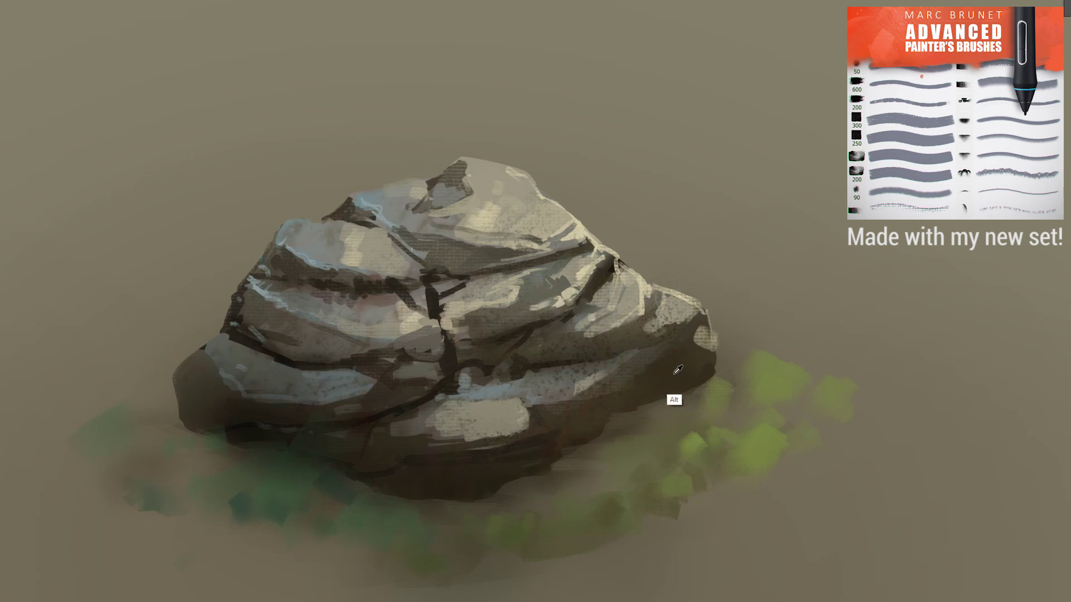
- Paint olive-green reflected light on the rock's dark lower-right side and underside, and add small light-green tufts at its right base
{"action": "left_click_drag", "start_coordinate": [672, 367], "coordinate": [639, 395]}
{"action": "mouse_move", "coordinate": [678, 355]}
{"action": "left_mouse_down"}
{"action": "mouse_move", "coordinate": [631, 389]}
{"action": "mouse_move", "coordinate": [672, 386]}
{"action": "left_mouse_up"}
{"action": "left_click_drag", "start_coordinate": [703, 363], "coordinate": [697, 379]}
{"action": "left_click", "coordinate": [607, 412]}
{"action": "left_click_drag", "start_coordinate": [588, 431], "coordinate": [547, 443]}
{"action": "mouse_move", "coordinate": [526, 467]}
{"action": "left_mouse_down"}
{"action": "mouse_move", "coordinate": [481, 481]}
{"action": "mouse_move", "coordinate": [483, 490]}
{"action": "mouse_move", "coordinate": [402, 430]}
{"action": "mouse_move", "coordinate": [194, 383]}
{"action": "mouse_move", "coordinate": [377, 454]}
{"action": "mouse_move", "coordinate": [489, 430]}
{"action": "left_mouse_up"}
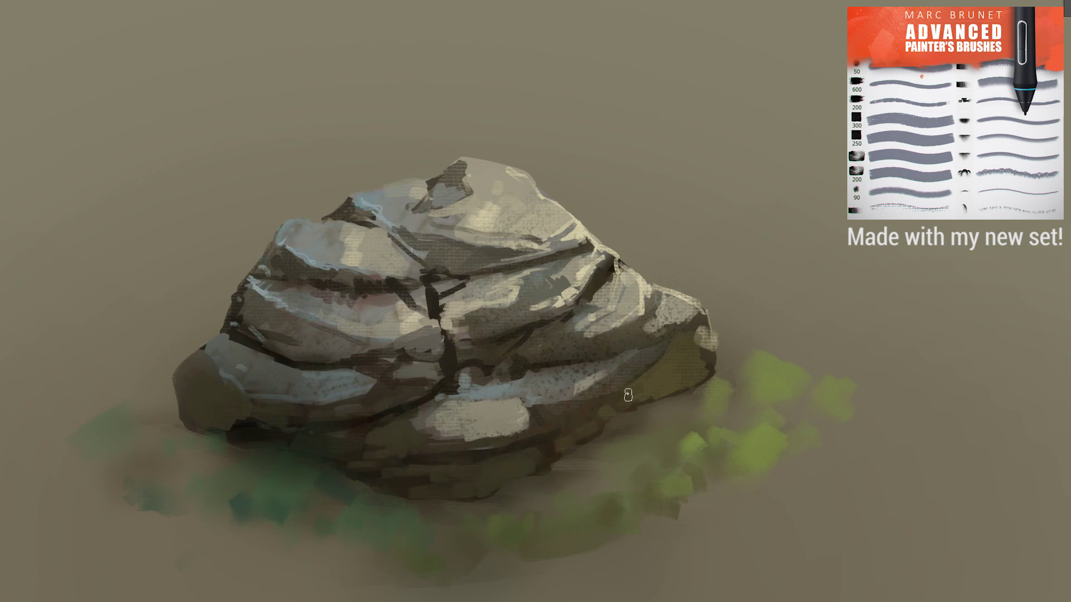
{"action": "mouse_move", "coordinate": [628, 395]}
{"action": "left_mouse_down"}
{"action": "mouse_move", "coordinate": [669, 346]}
{"action": "mouse_move", "coordinate": [697, 369]}
{"action": "mouse_move", "coordinate": [673, 401]}
{"action": "mouse_move", "coordinate": [636, 408]}
{"action": "mouse_move", "coordinate": [635, 427]}
{"action": "left_mouse_up"}
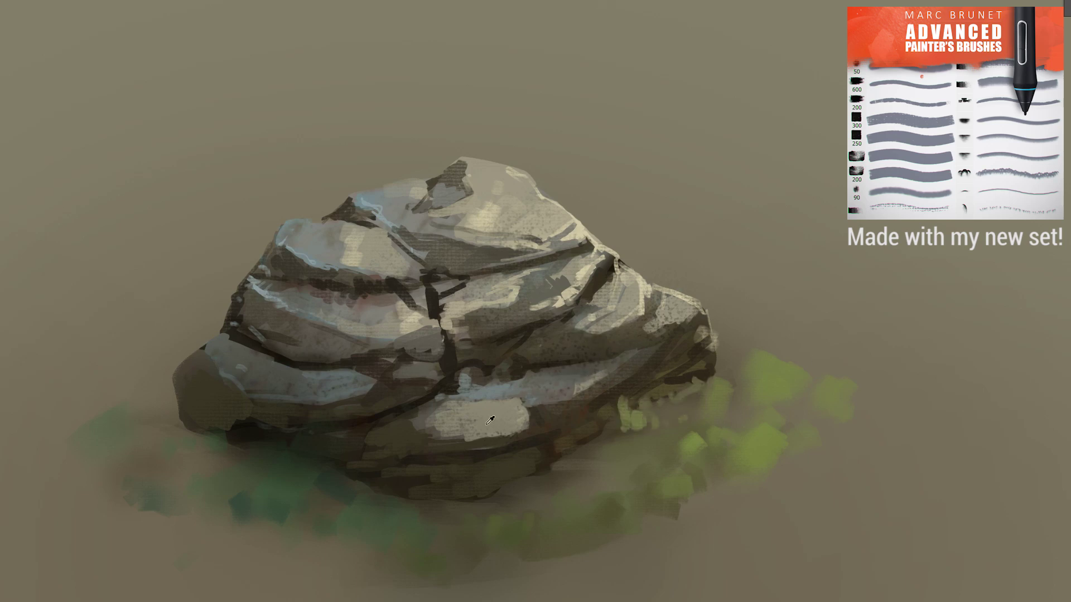
- Break up the rock's lower-left facet with dark strokes and sampled tones, and refine the planes on its upper faces
{"action": "mouse_move", "coordinate": [416, 429]}
{"action": "left_mouse_down"}
{"action": "mouse_move", "coordinate": [379, 402]}
{"action": "mouse_move", "coordinate": [224, 352]}
{"action": "left_mouse_up"}
{"action": "left_click_drag", "start_coordinate": [311, 436], "coordinate": [453, 333]}
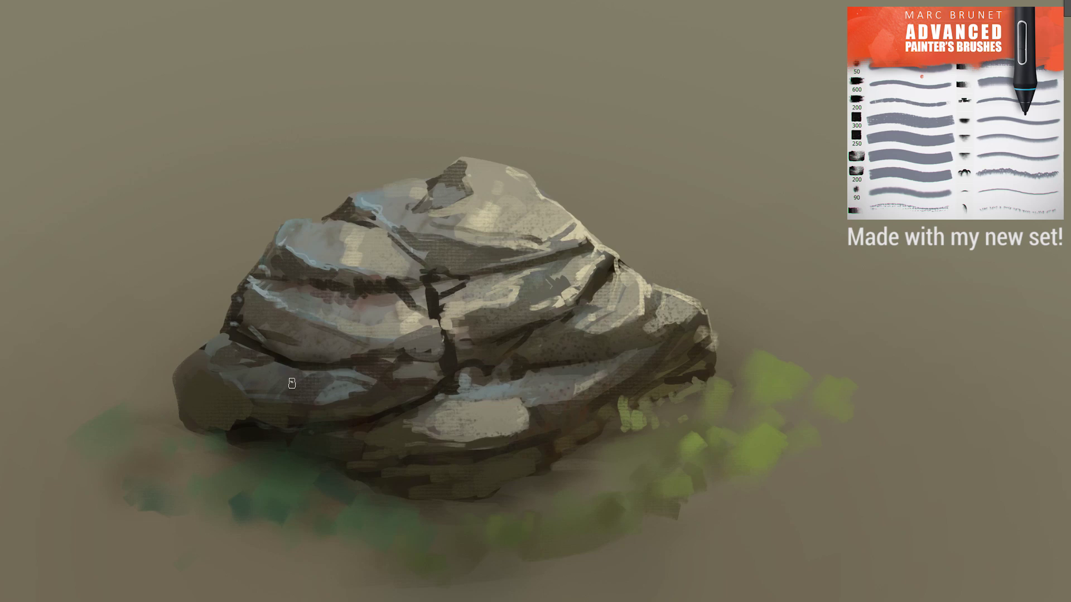
{"action": "left_click", "coordinate": [340, 378], "text": "alt"}
{"action": "mouse_move", "coordinate": [292, 368]}
{"action": "left_mouse_down"}
{"action": "mouse_move", "coordinate": [258, 364]}
{"action": "mouse_move", "coordinate": [316, 349]}
{"action": "left_mouse_up"}
{"action": "mouse_move", "coordinate": [304, 251]}
{"action": "left_mouse_down"}
{"action": "mouse_move", "coordinate": [357, 249]}
{"action": "mouse_move", "coordinate": [410, 269]}
{"action": "left_mouse_up"}
{"action": "left_click_drag", "start_coordinate": [501, 228], "coordinate": [478, 224]}
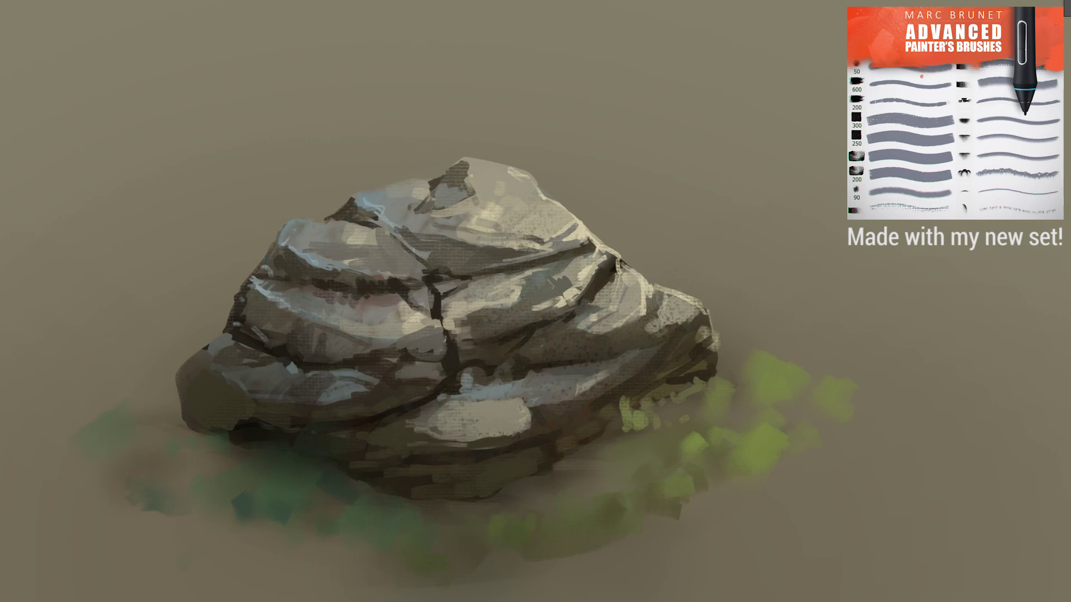